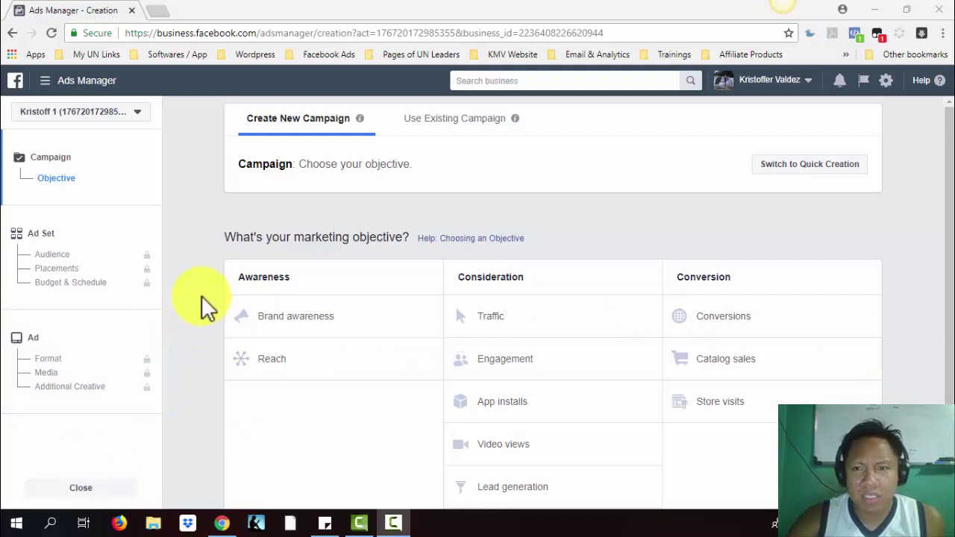
scroll(208, 306, "down", 1)
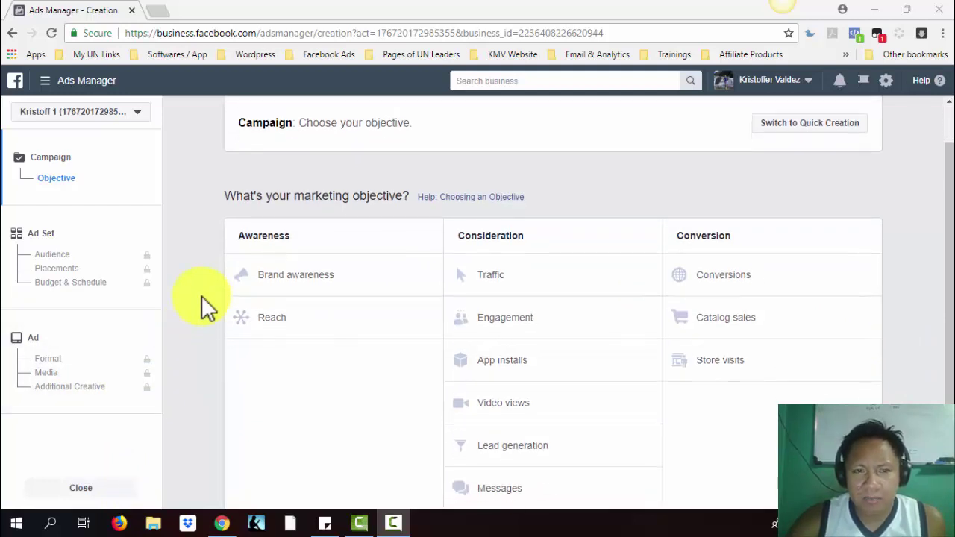
scroll(203, 306, "up", 1)
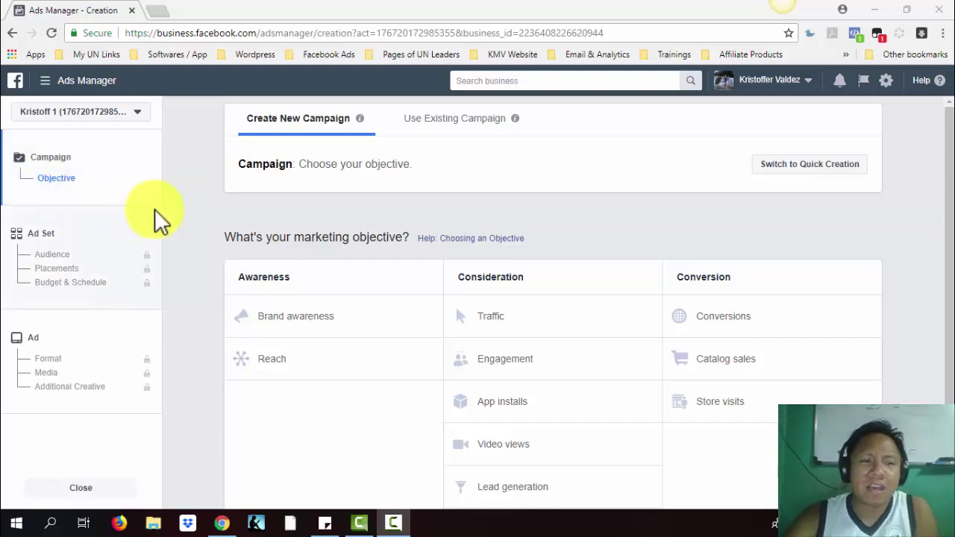
scroll(187, 216, "down", 1)
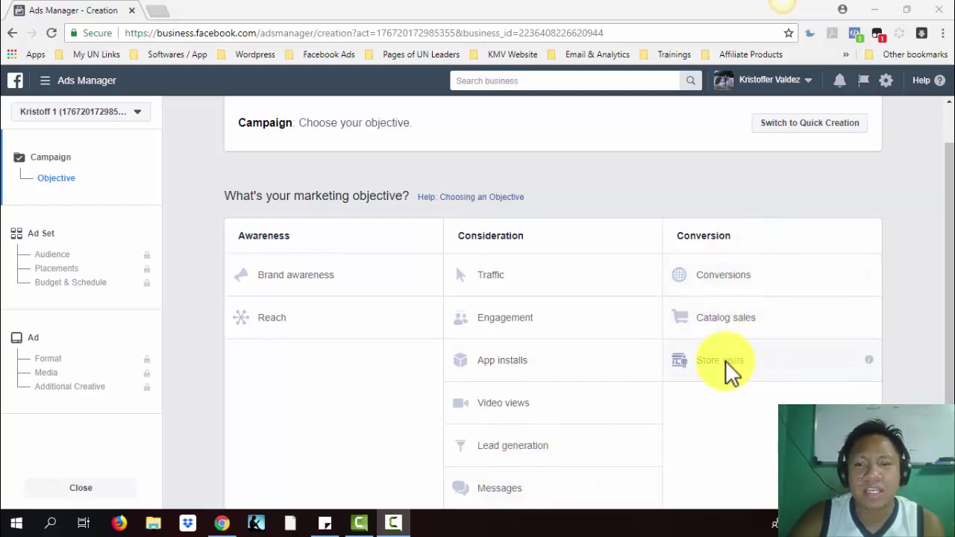
scroll(702, 364, "up", 1)
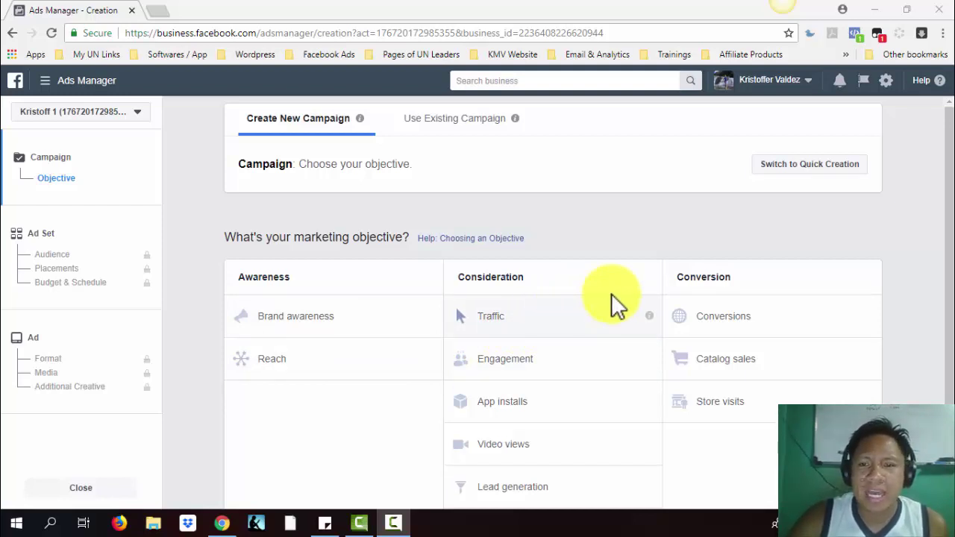
scroll(937, 301, "down", 1)
scroll(936, 301, "down", 1)
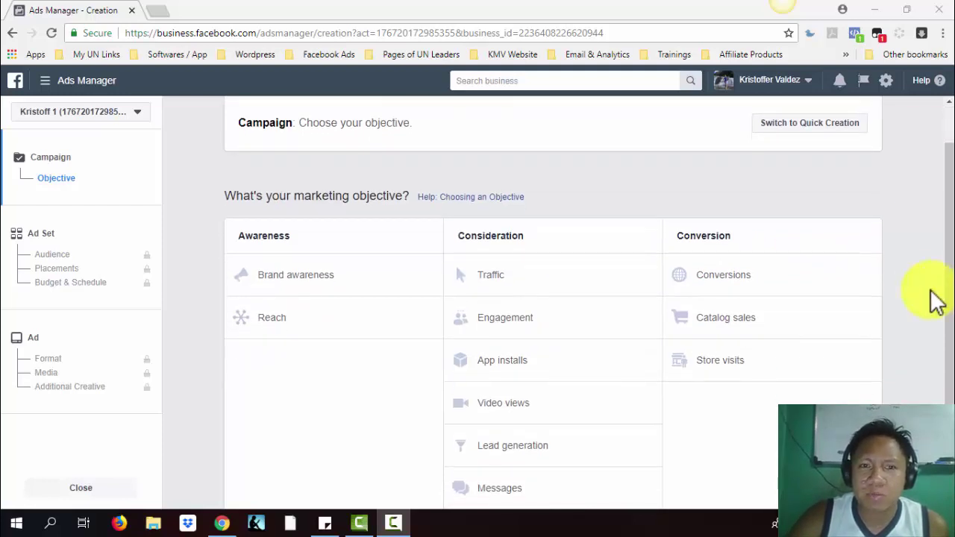
scroll(937, 301, "up", 1)
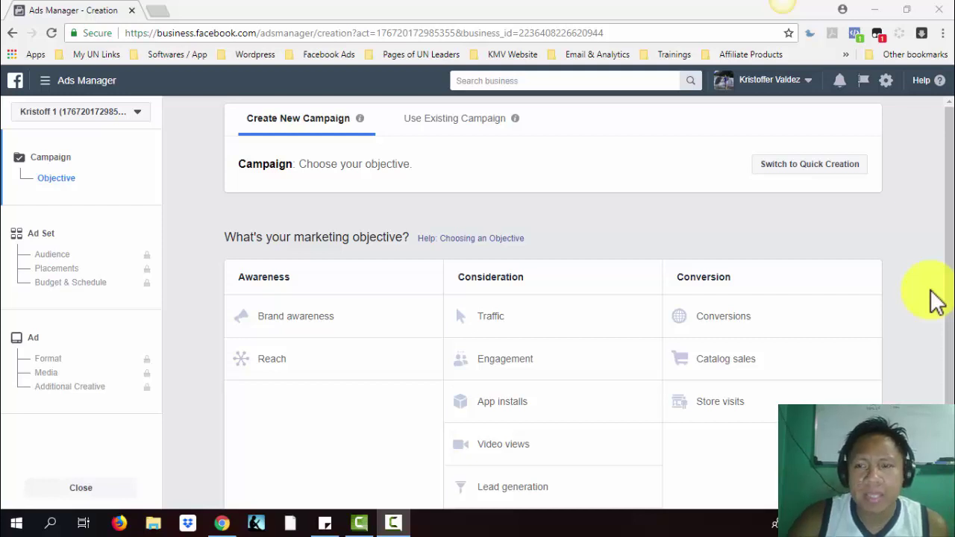
scroll(937, 299, "down", 1)
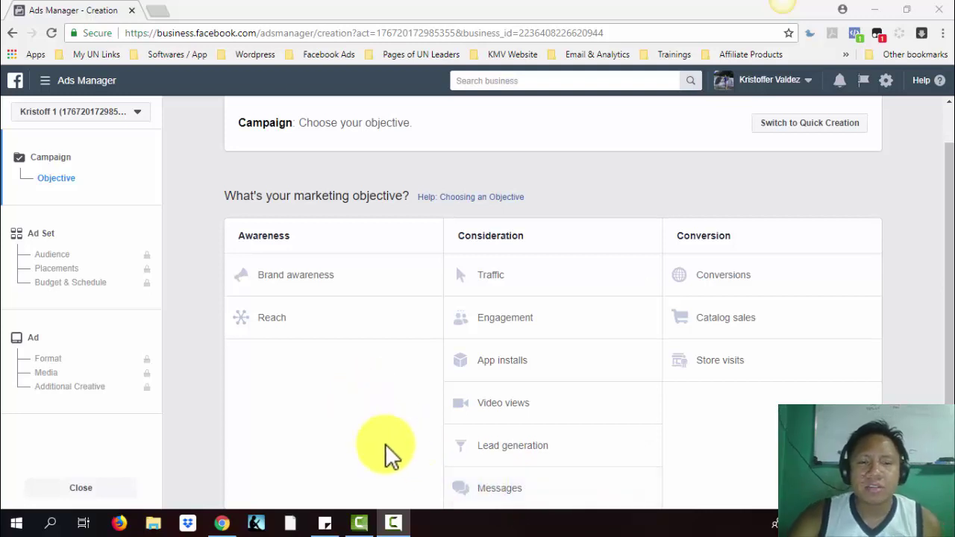
scroll(365, 391, "up", 1)
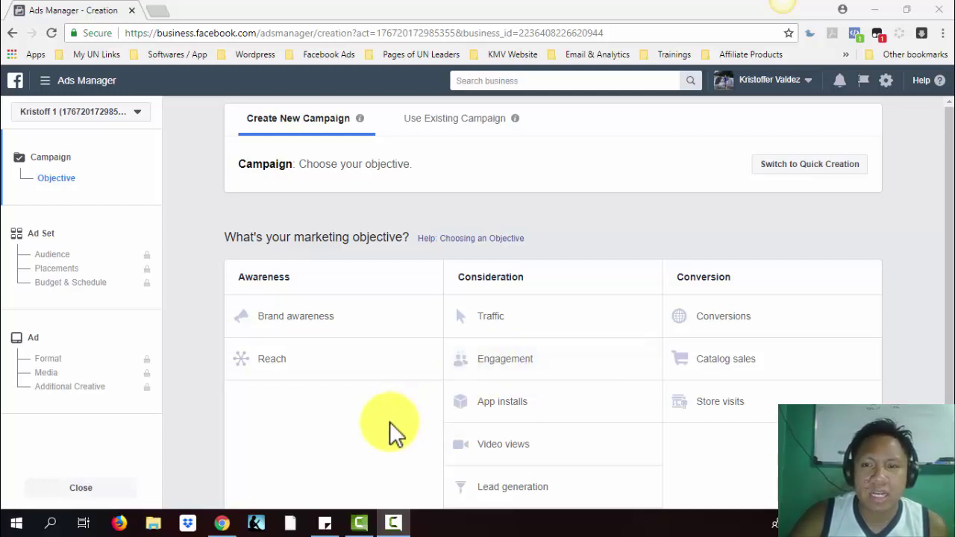
scroll(389, 422, "down", 1)
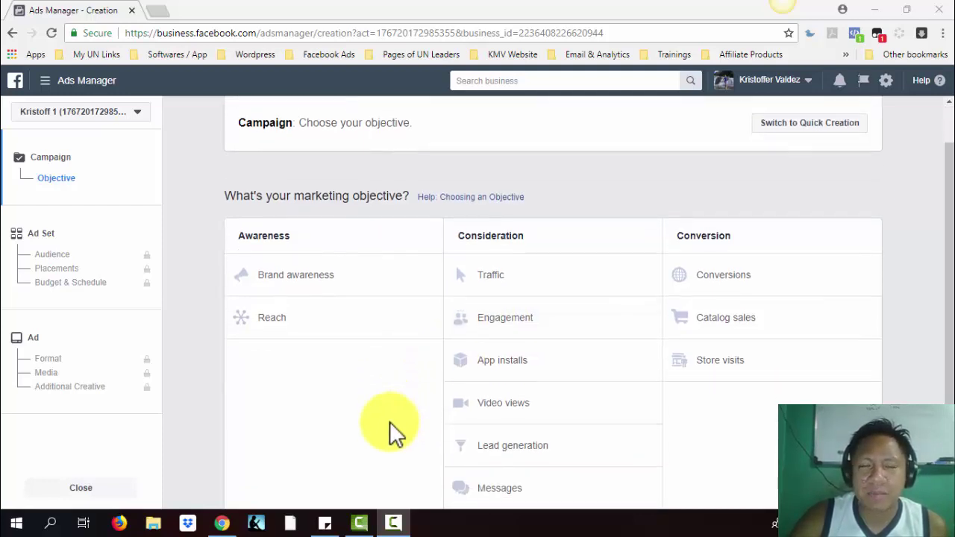
scroll(390, 421, "up", 1)
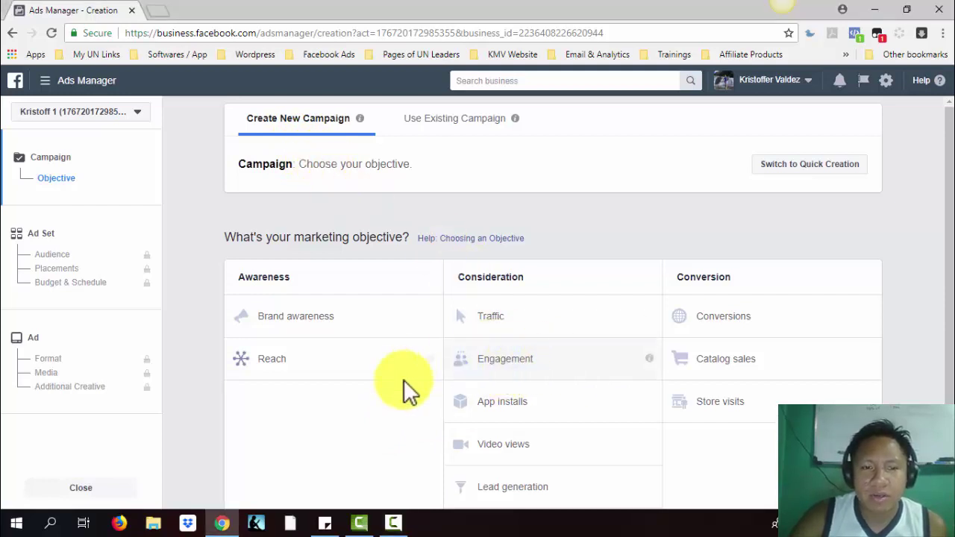
scroll(204, 427, "down", 1)
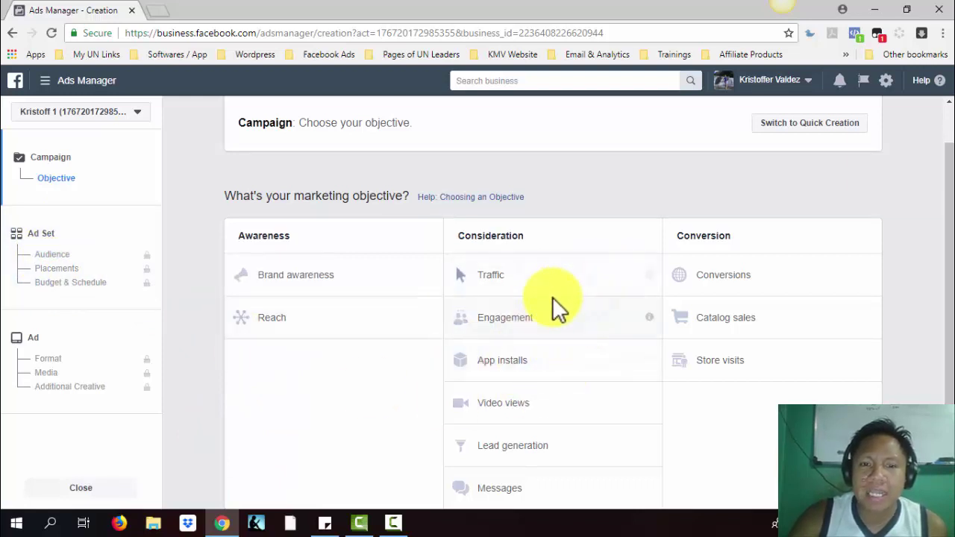
scroll(419, 372, "up", 1)
scroll(419, 372, "up", 1)
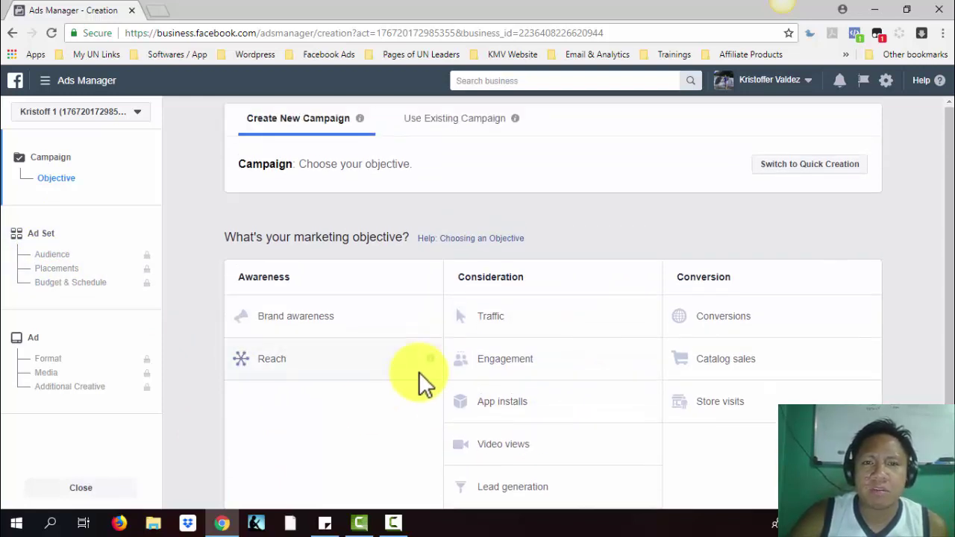
scroll(419, 372, "down", 1)
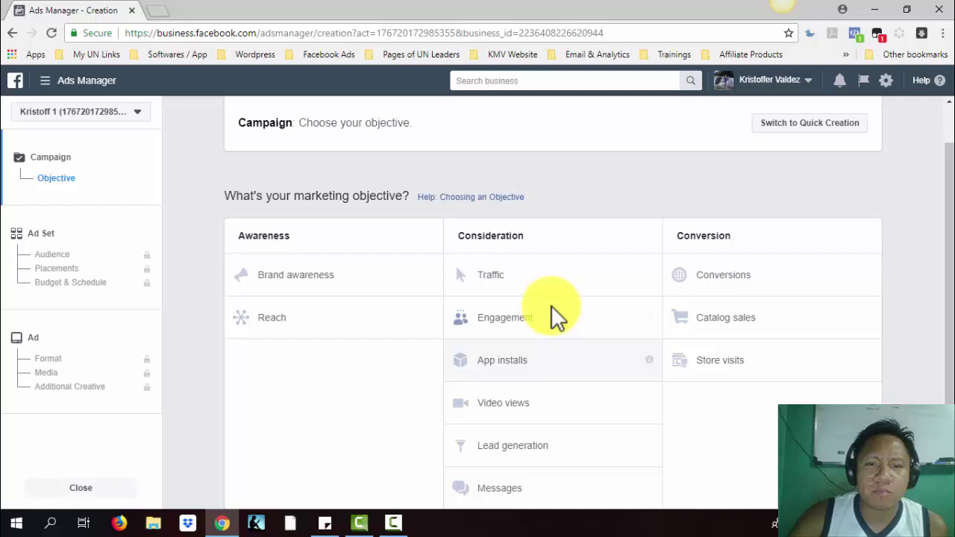
Choose the Engagement objective, name the campaign 'Quest For Freedom Club Training', and continue
left_click(512, 319)
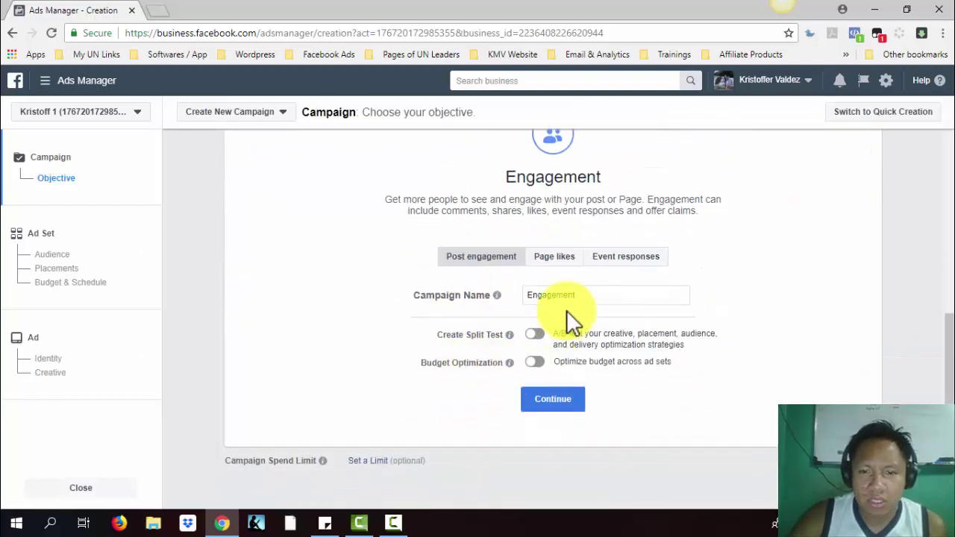
left_click(627, 395)
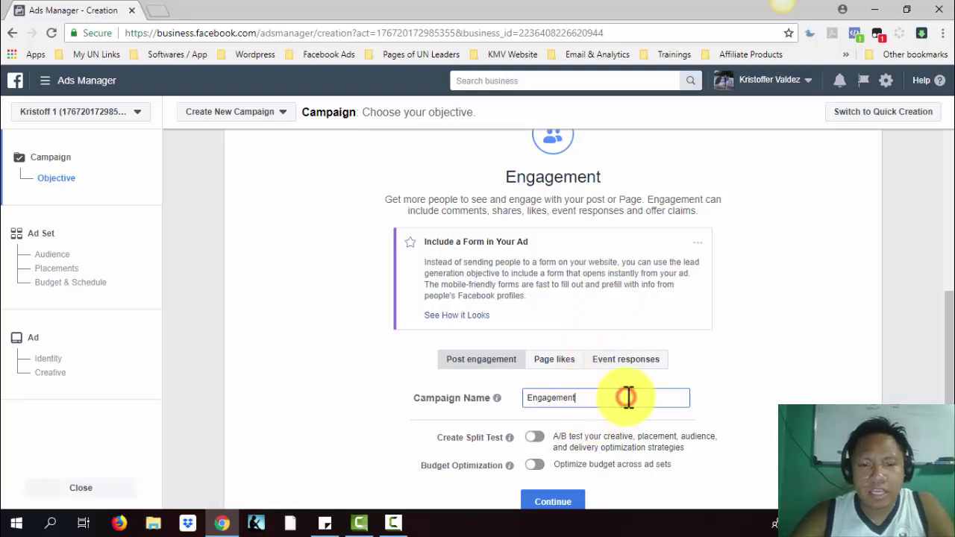
double_click(629, 396)
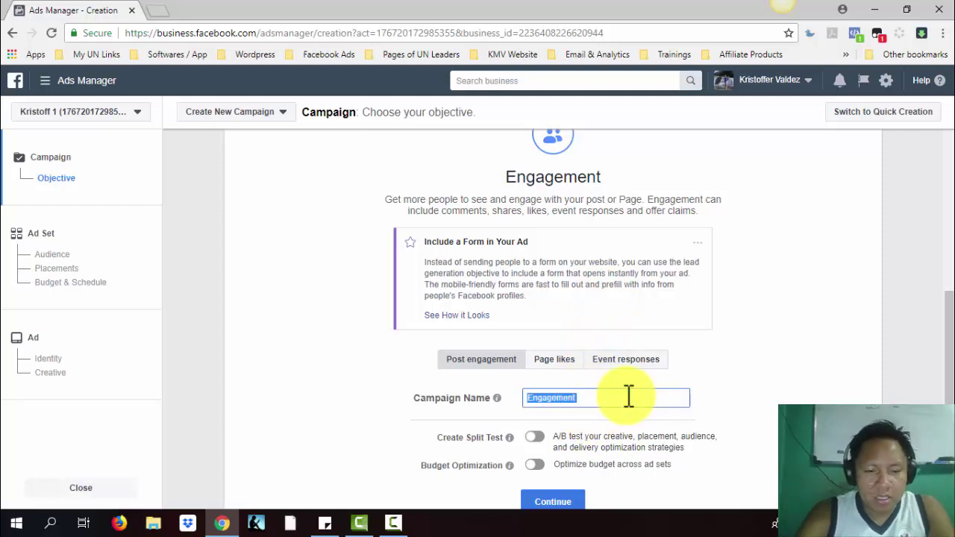
type("Quest Fo")
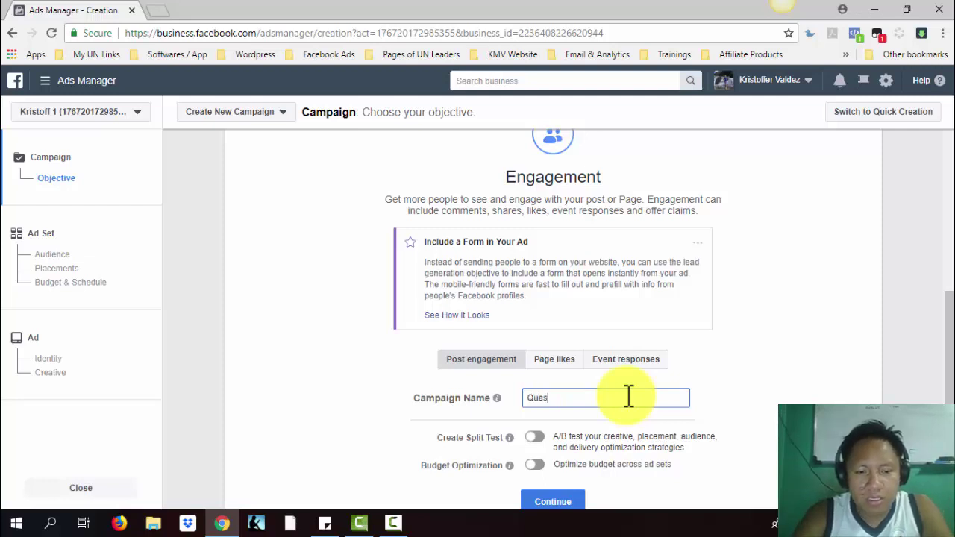
type("r Free")
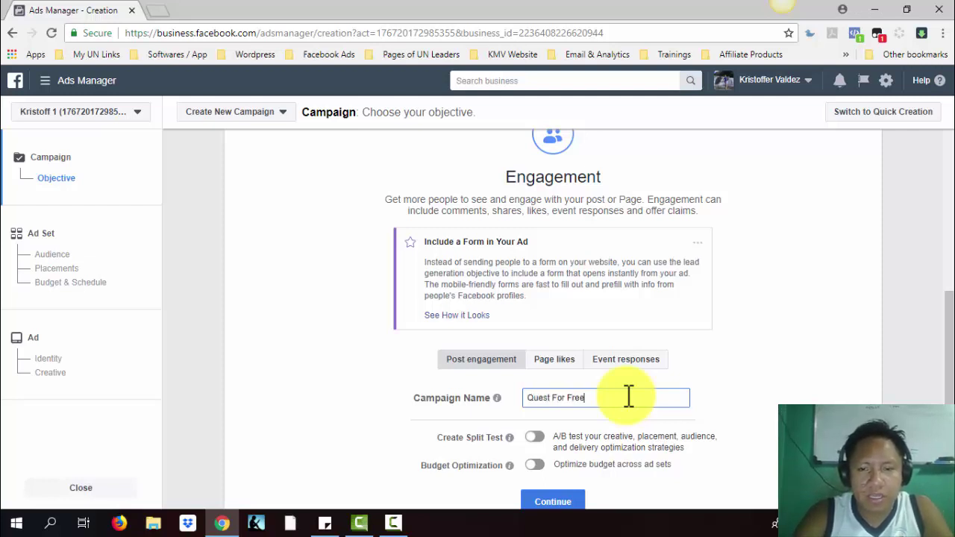
type("dom CLub Trai")
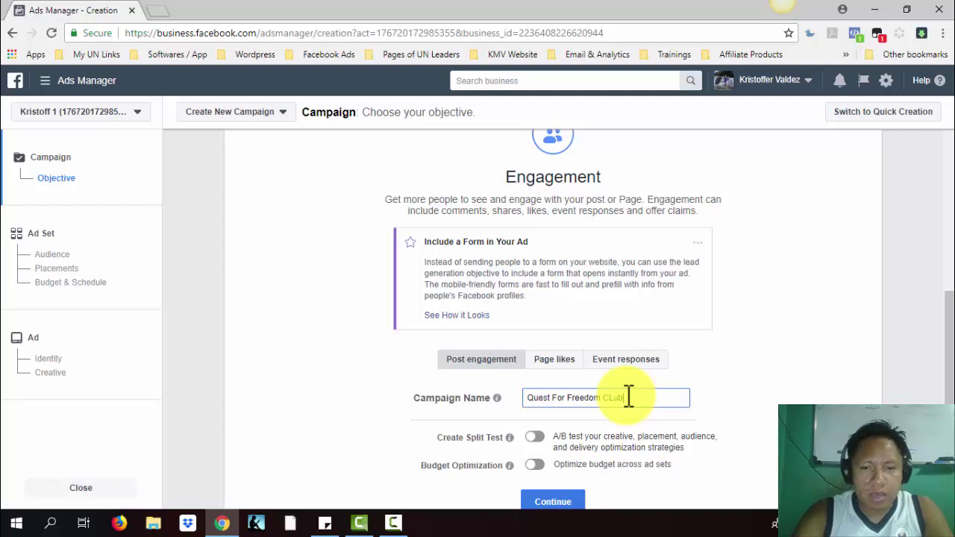
type("ning")
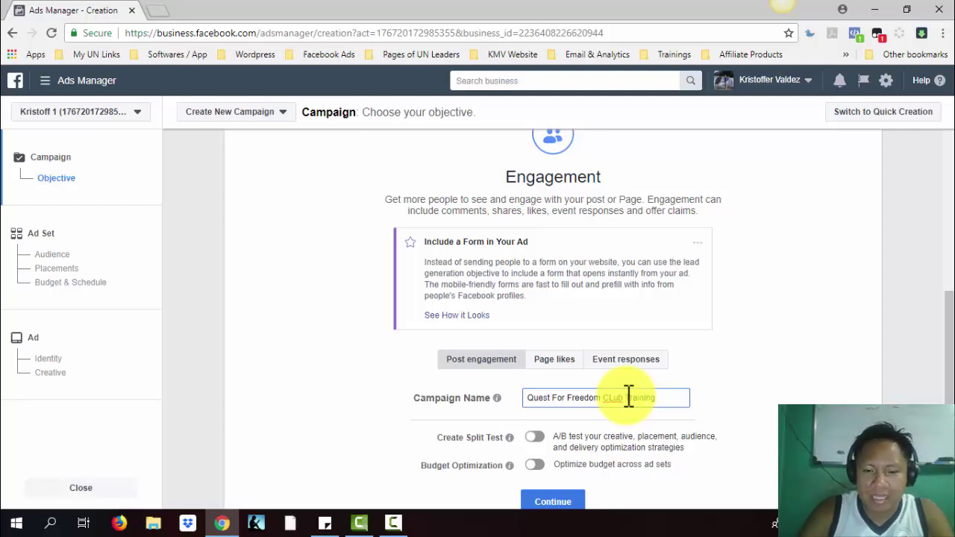
key("BackSpace")
type("l")
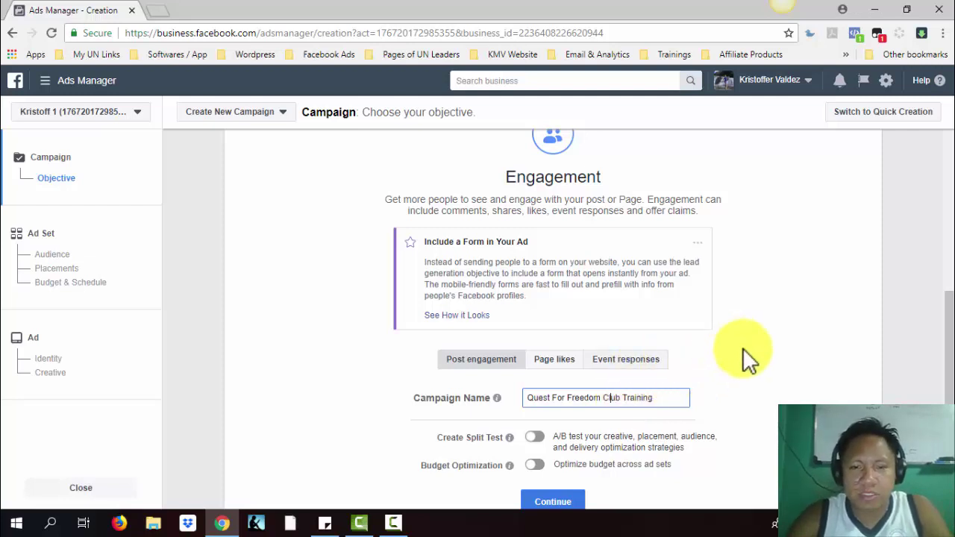
scroll(743, 348, "down", 1)
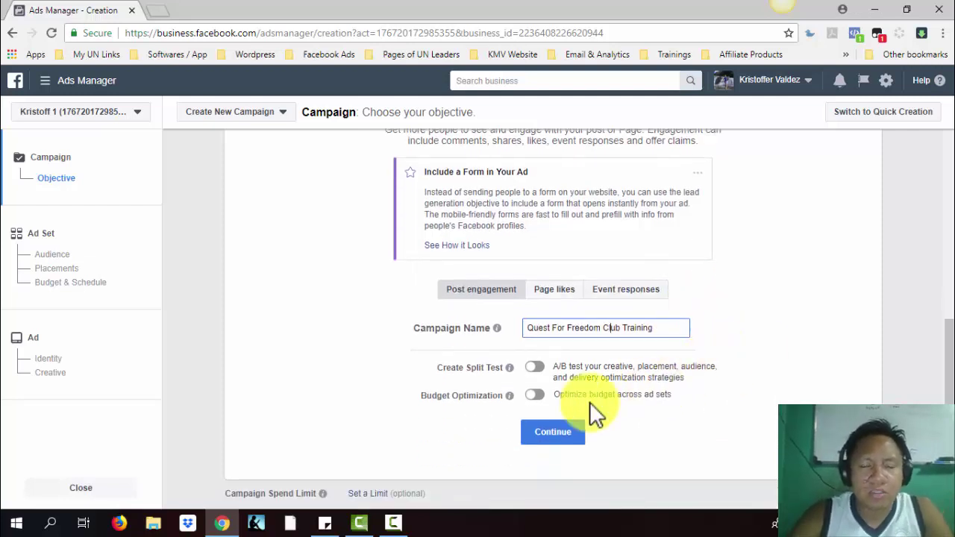
left_click(558, 442)
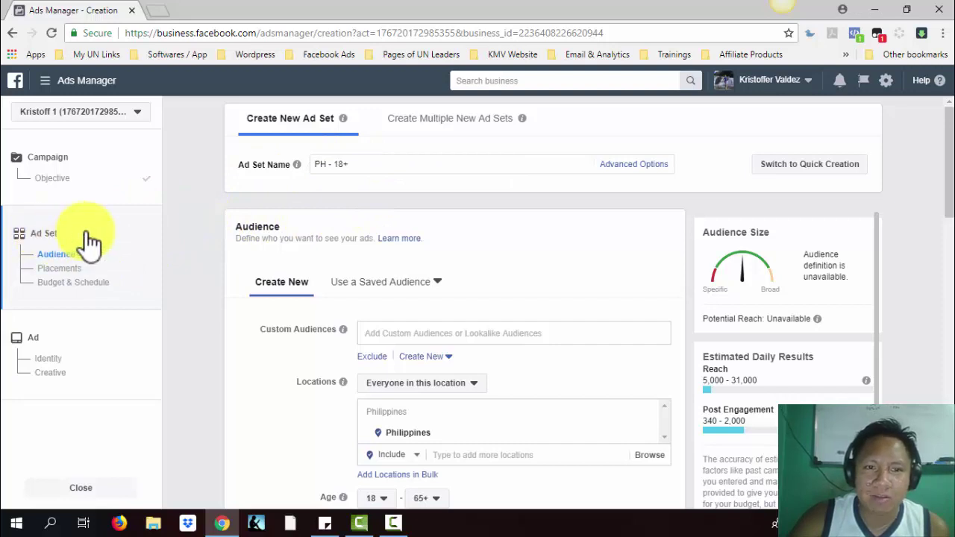
Rename the ad set from 'PH - 18+' to 'Quest For Freedom Club Training Ad Set'
left_click(394, 165)
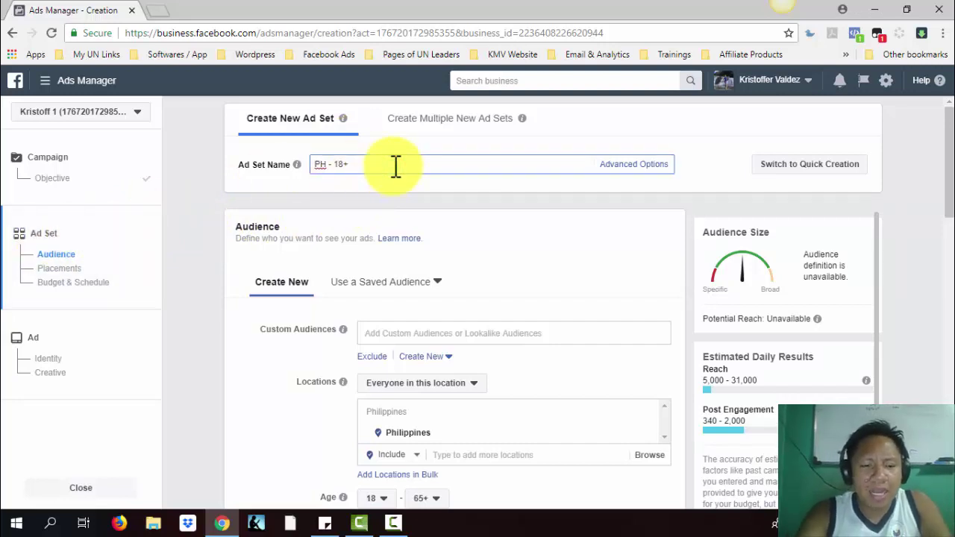
key("ctrl+a")
type("Quest")
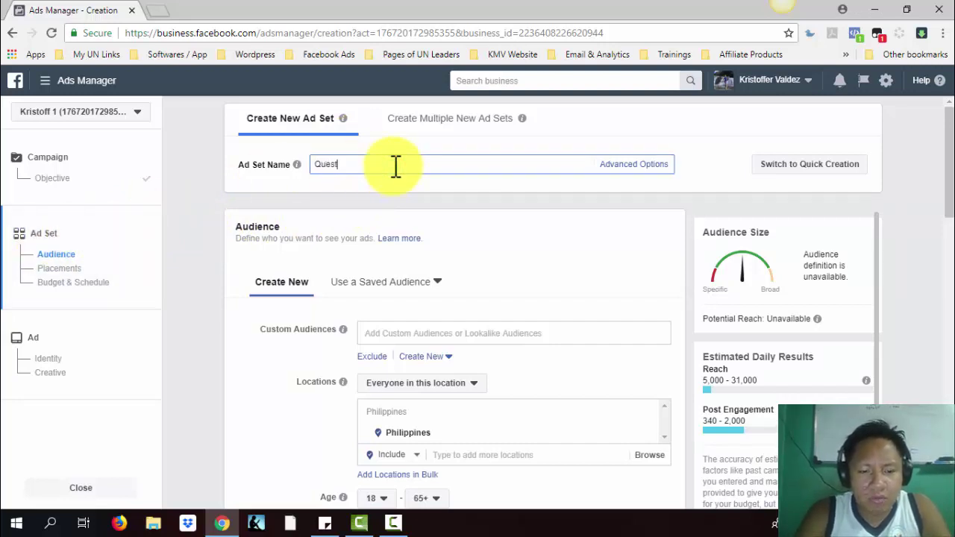
type(" For Freedom Clu")
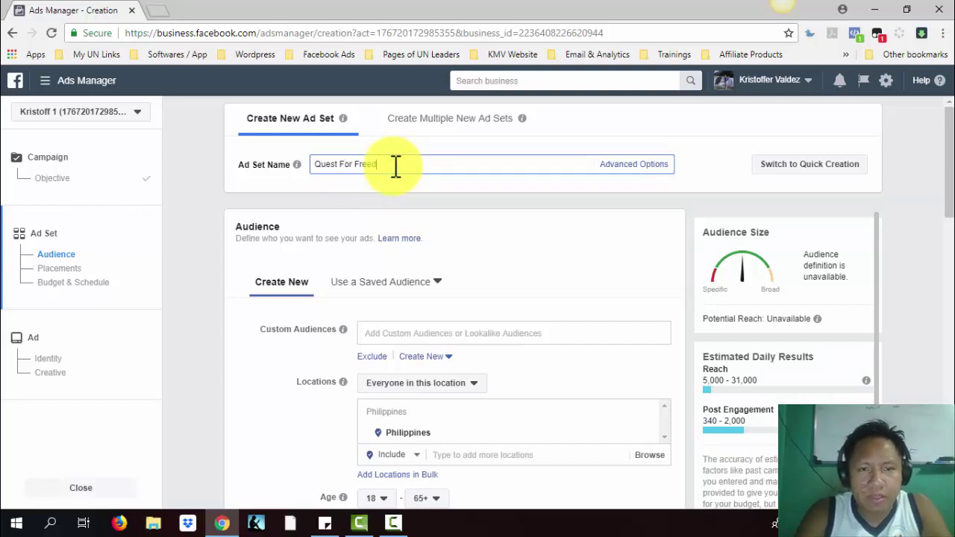
type("b Tra")
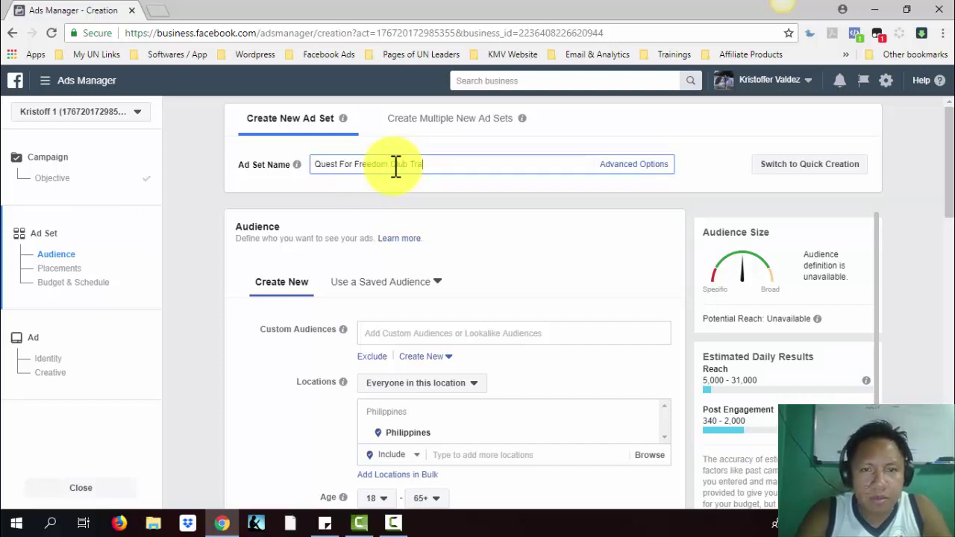
type("ining Ad S")
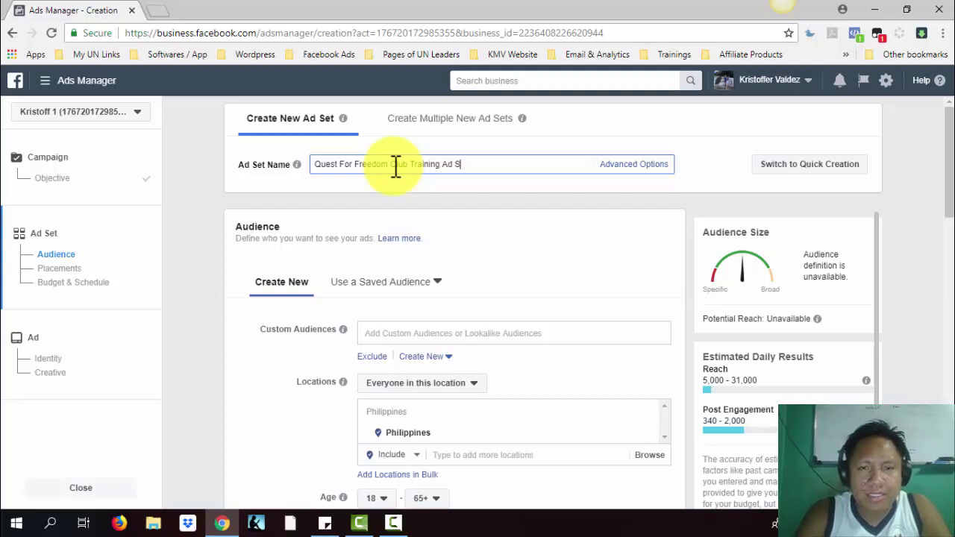
type("et")
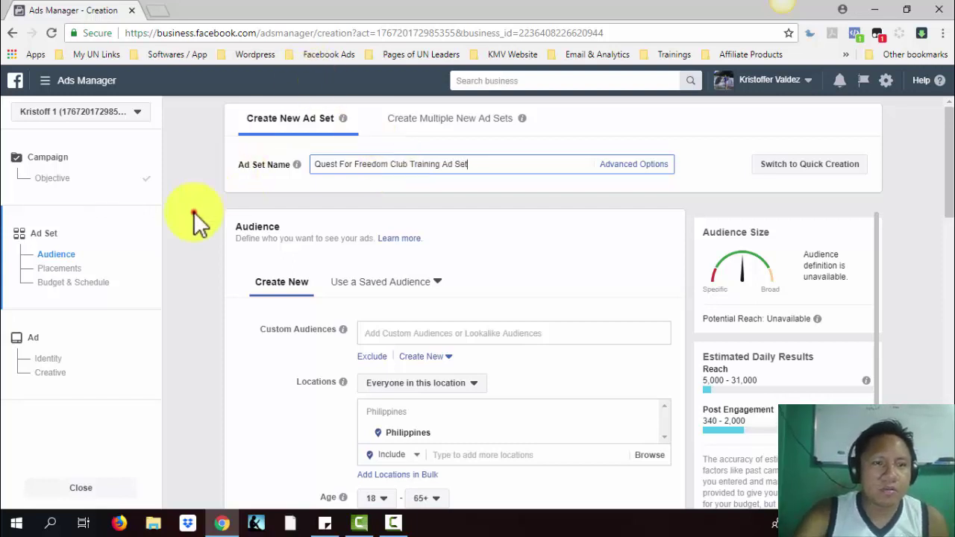
left_click(193, 212)
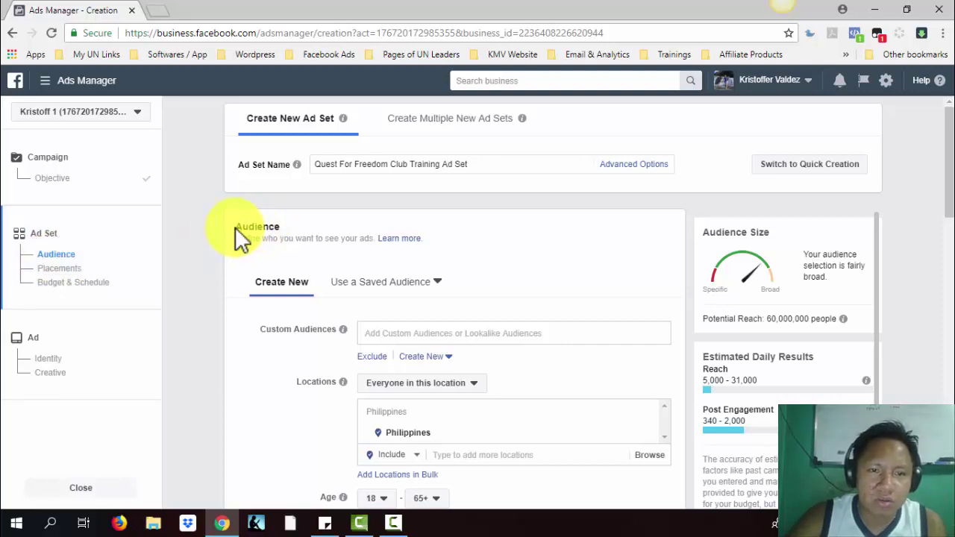
left_click_drag(236, 226, 281, 226)
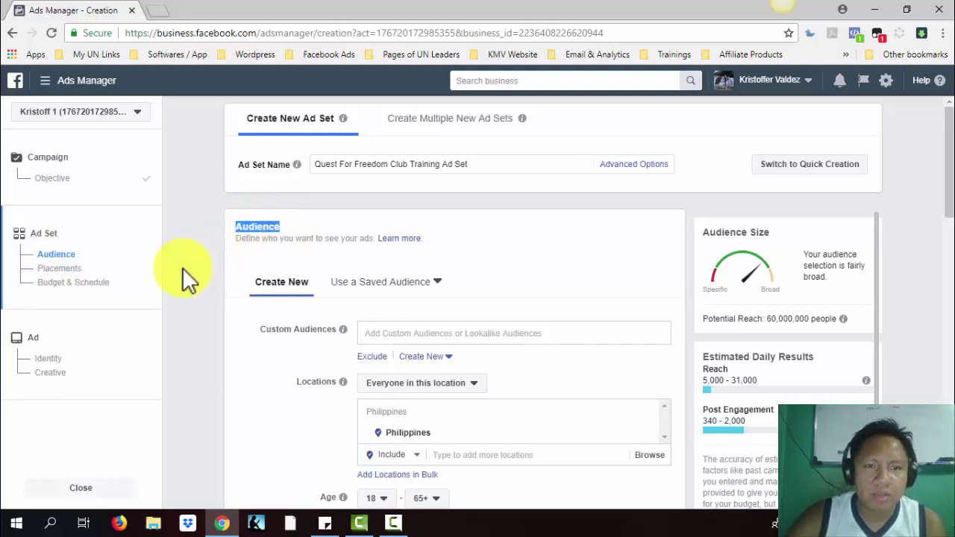
scroll(183, 267, "down", 1)
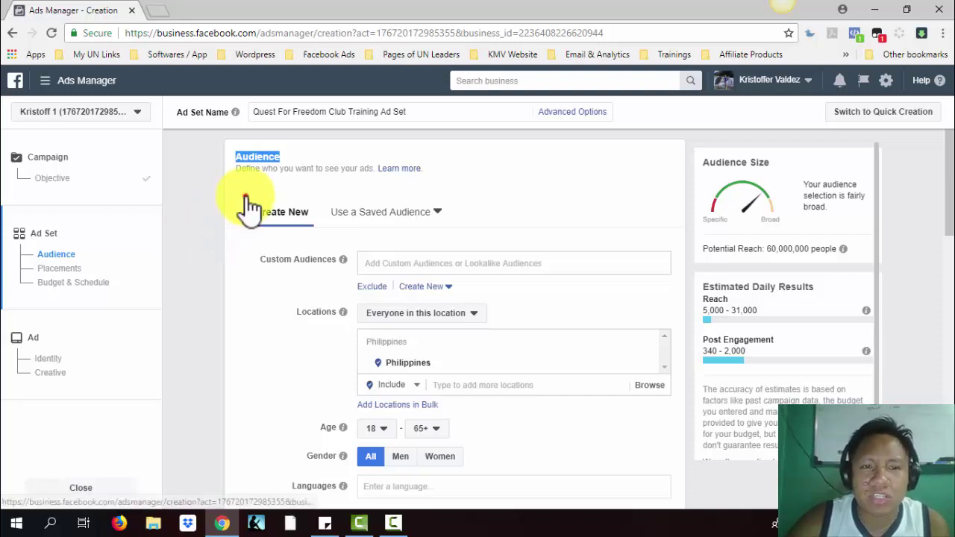
left_click(215, 172)
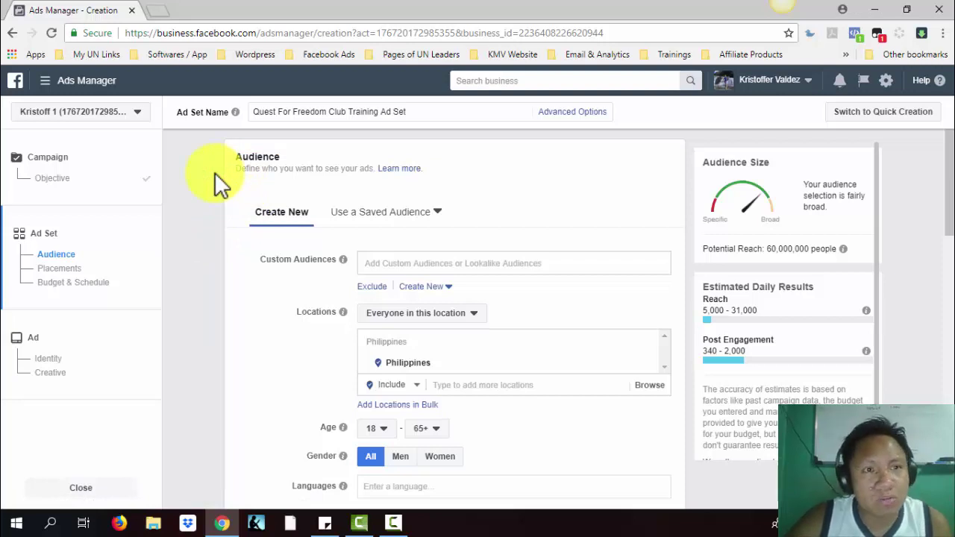
Highlight the Custom Audiences and Locations labels in the audience section while explaining them
scroll(214, 172, "down", 1)
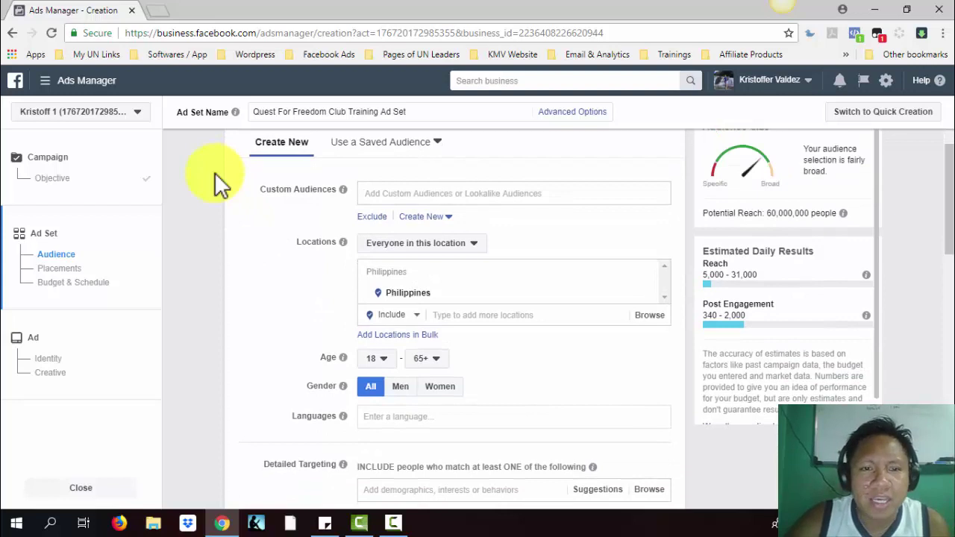
scroll(214, 173, "up", 1)
scroll(214, 172, "down", 1)
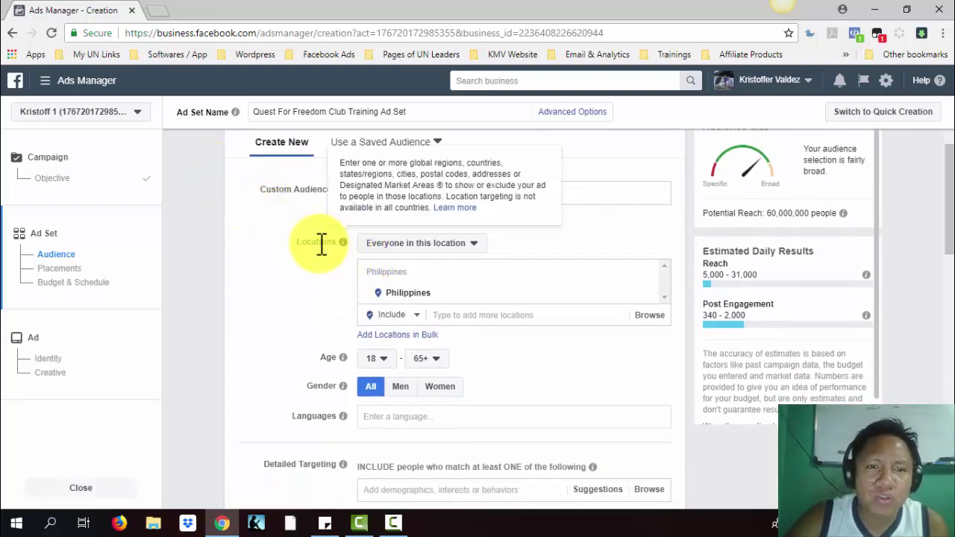
left_click(265, 192)
left_click_drag(263, 192, 338, 189)
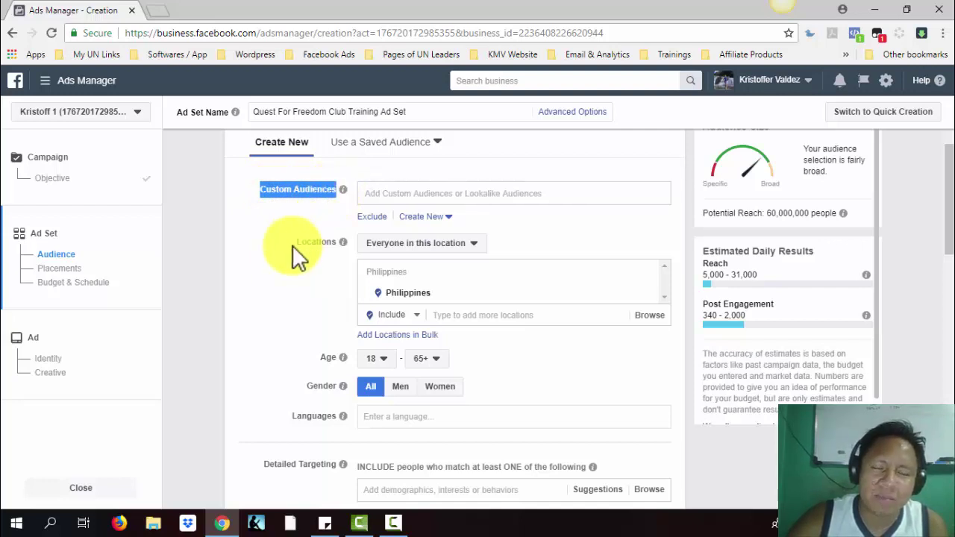
left_click(272, 258)
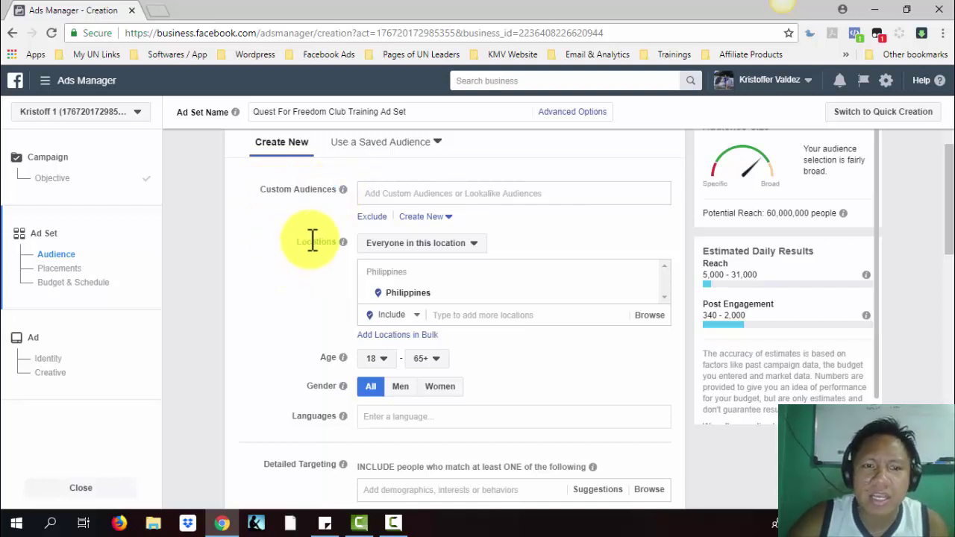
left_click(293, 240)
left_click_drag(293, 241, 332, 243)
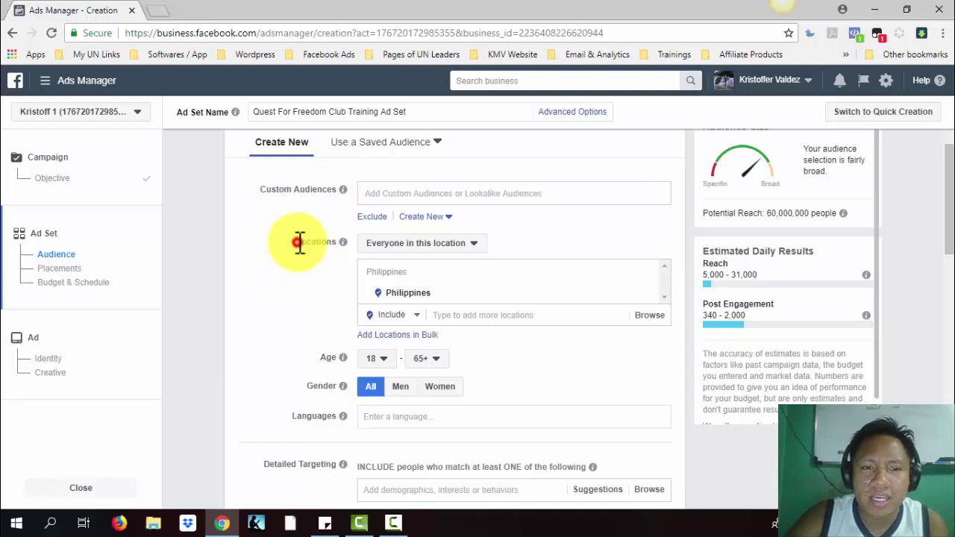
left_click(290, 270)
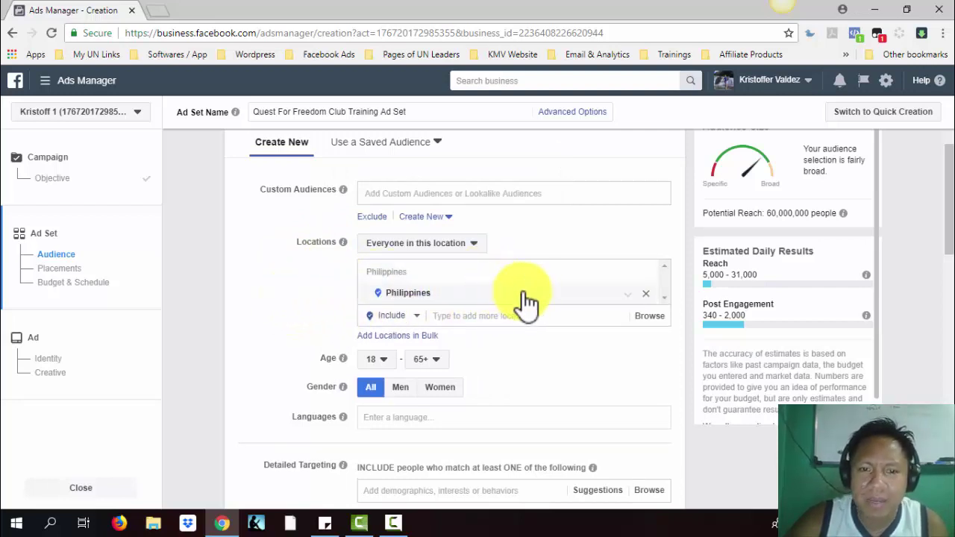
Add Saudi Arabia as a second target location alongside the Philippines
left_click(513, 321)
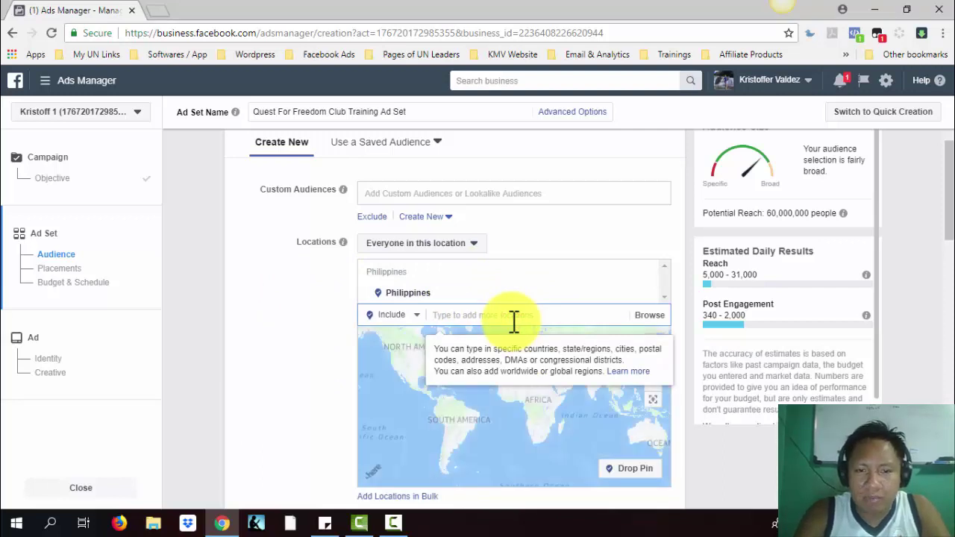
type("Saudi Arab")
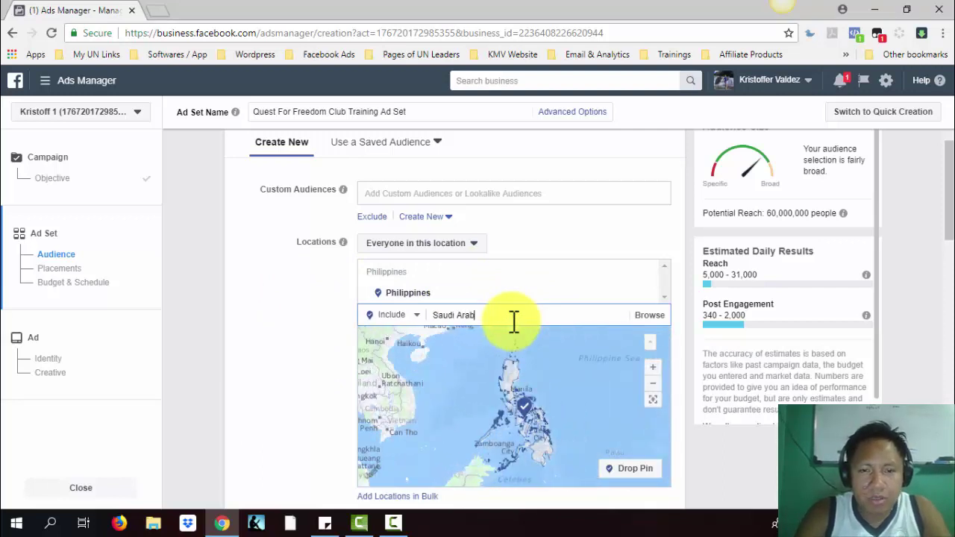
type("ia")
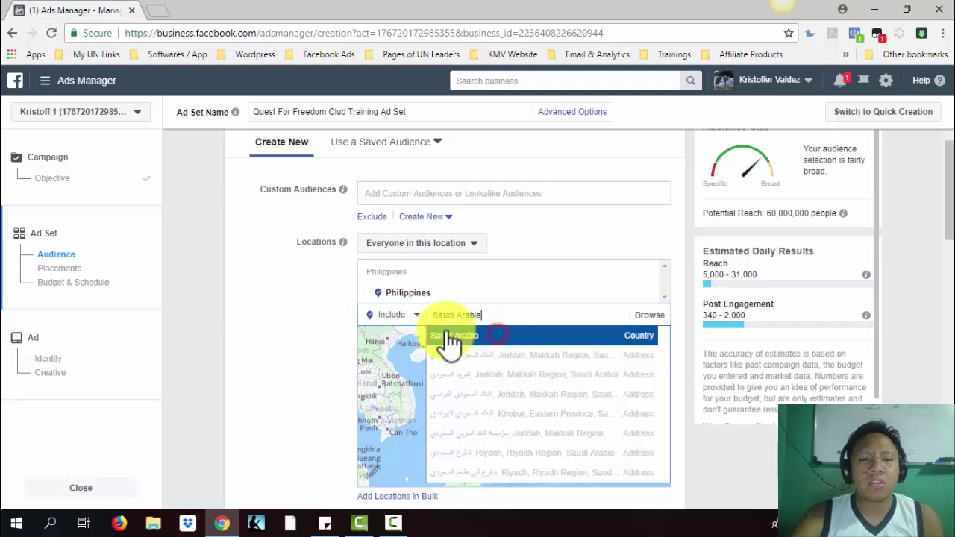
left_click(289, 336)
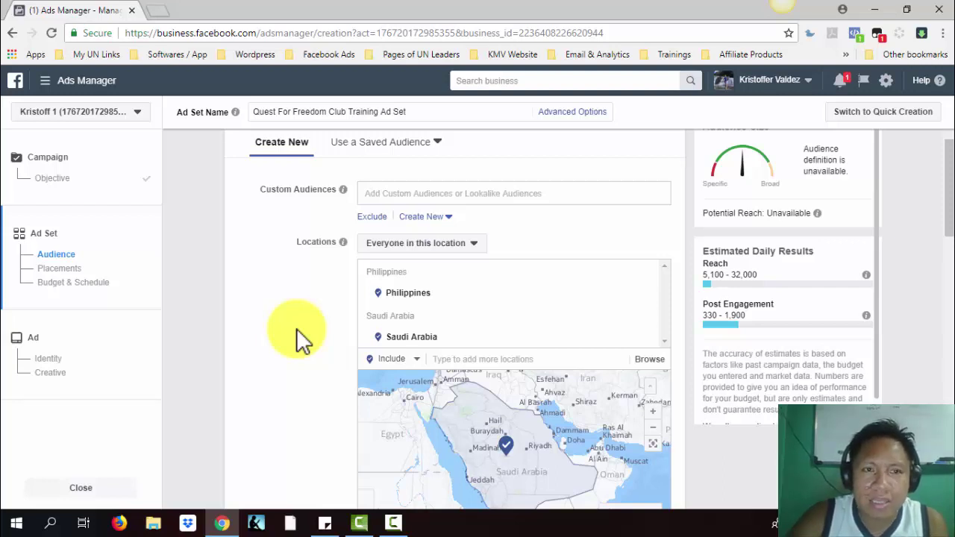
Set the audience age range to 25–50, then highlight the Gender label
scroll(297, 328, "down", 2)
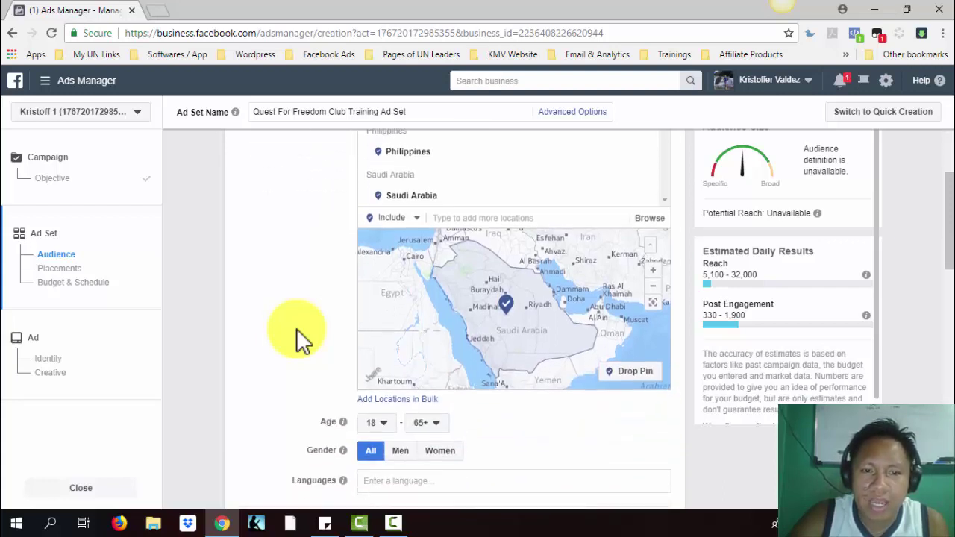
scroll(299, 337, "down", 2)
mouse_move(343, 285)
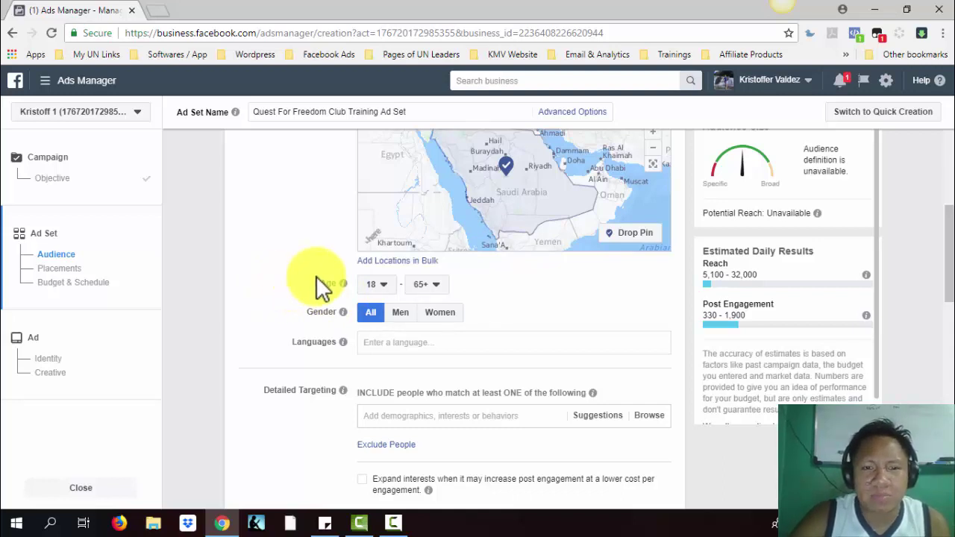
left_click(383, 287)
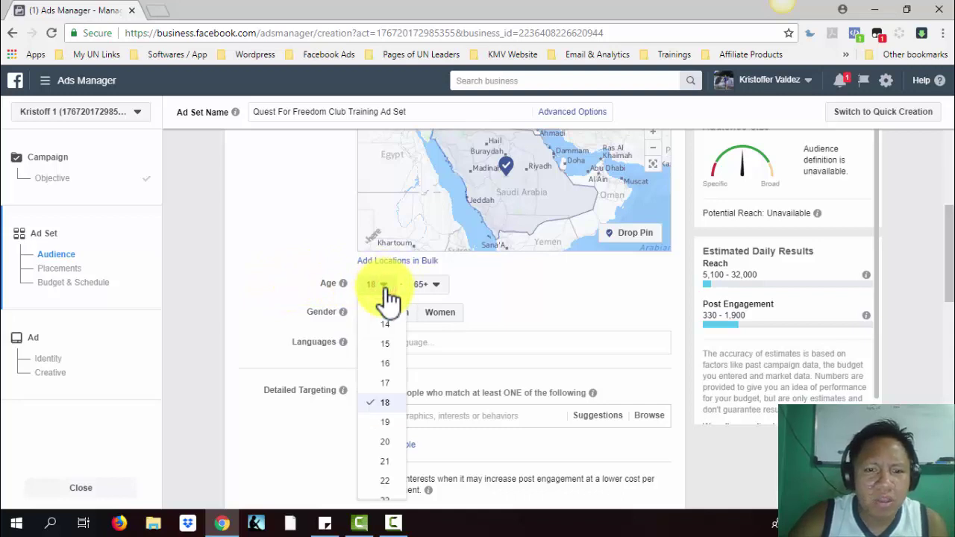
scroll(389, 310, "down", 1)
scroll(388, 325, "down", 1)
scroll(388, 350, "down", 1)
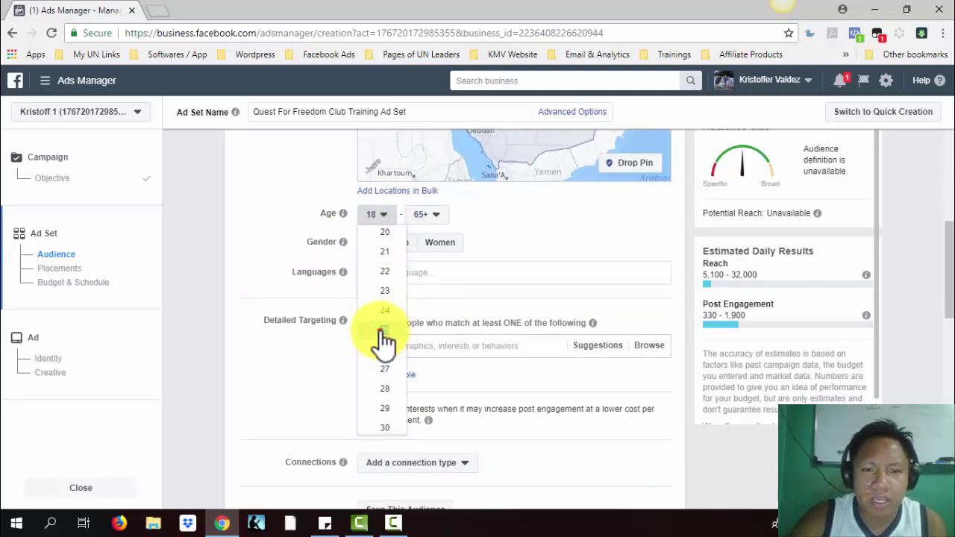
left_click(385, 331)
left_click(435, 214)
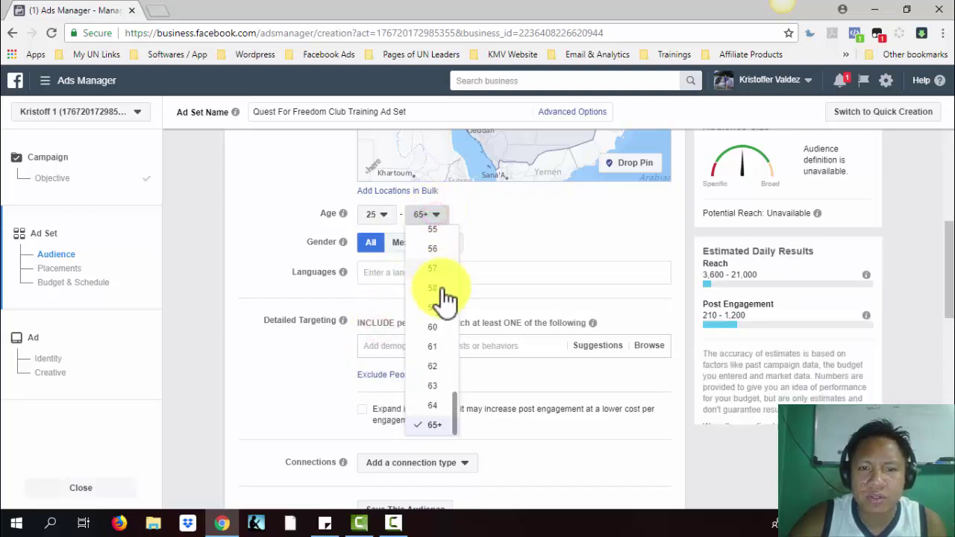
scroll(432, 291, "up", 2)
scroll(431, 291, "up", 2)
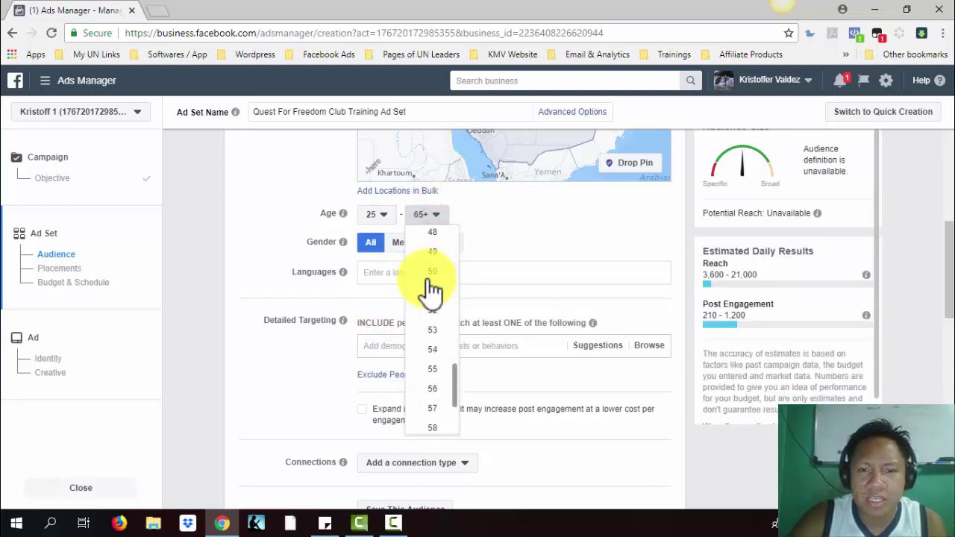
left_click(426, 271)
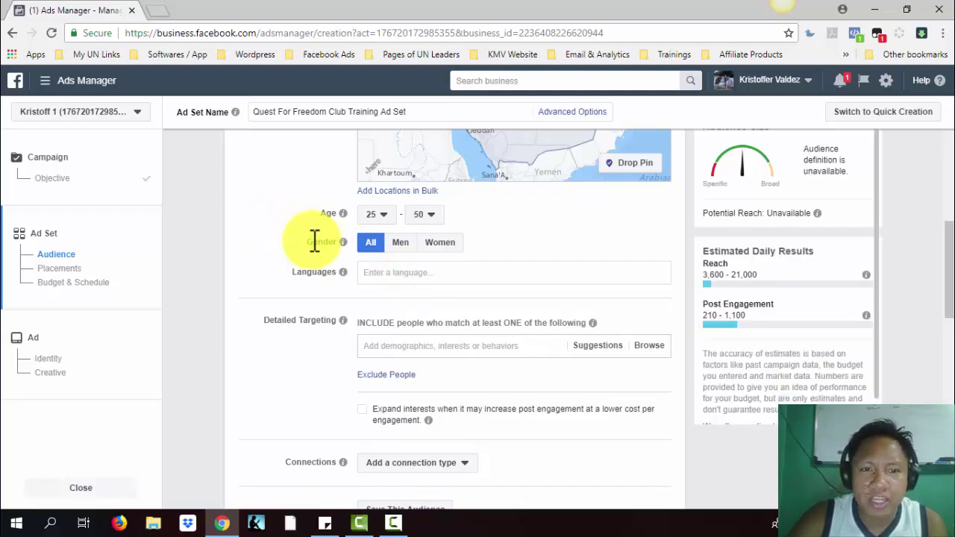
left_click_drag(308, 238, 336, 242)
left_click(267, 227)
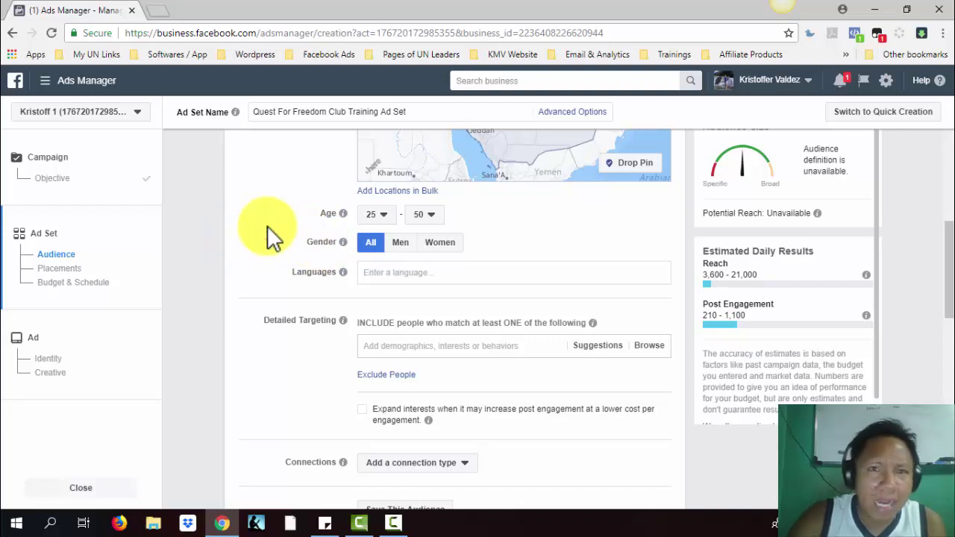
left_click(404, 243)
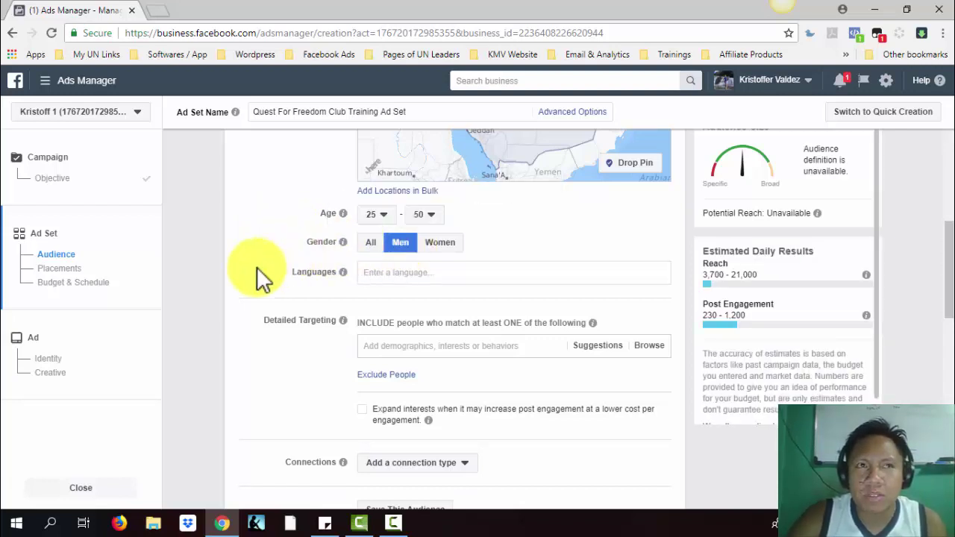
left_click(440, 246)
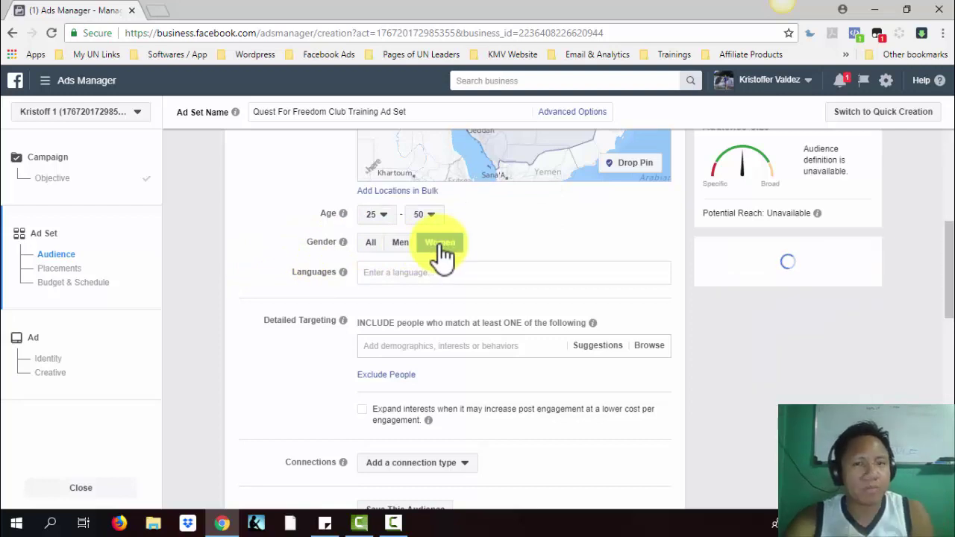
left_click(373, 244)
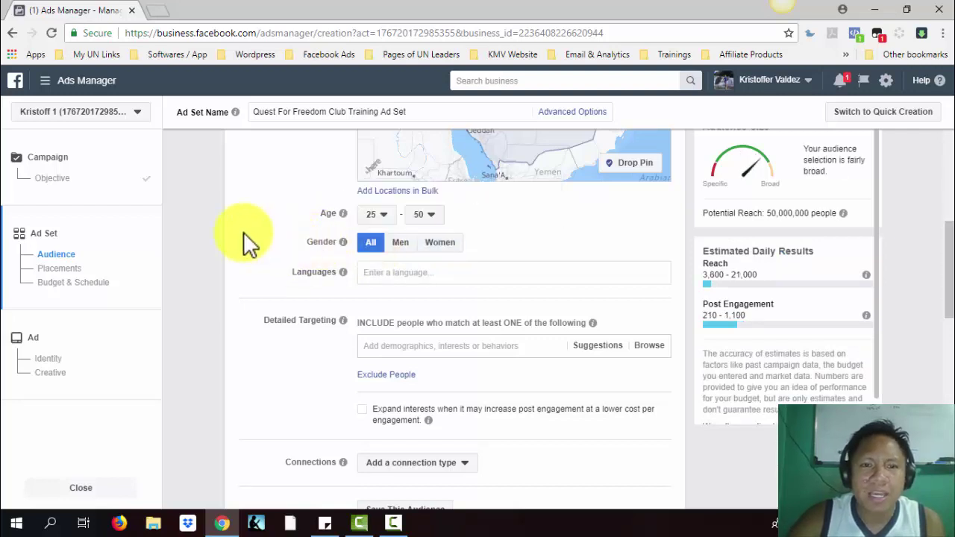
Review the audience panel, highlighting the Audience Size heading
scroll(274, 232, "up", 1)
scroll(276, 227, "up", 2)
scroll(275, 227, "up", 3)
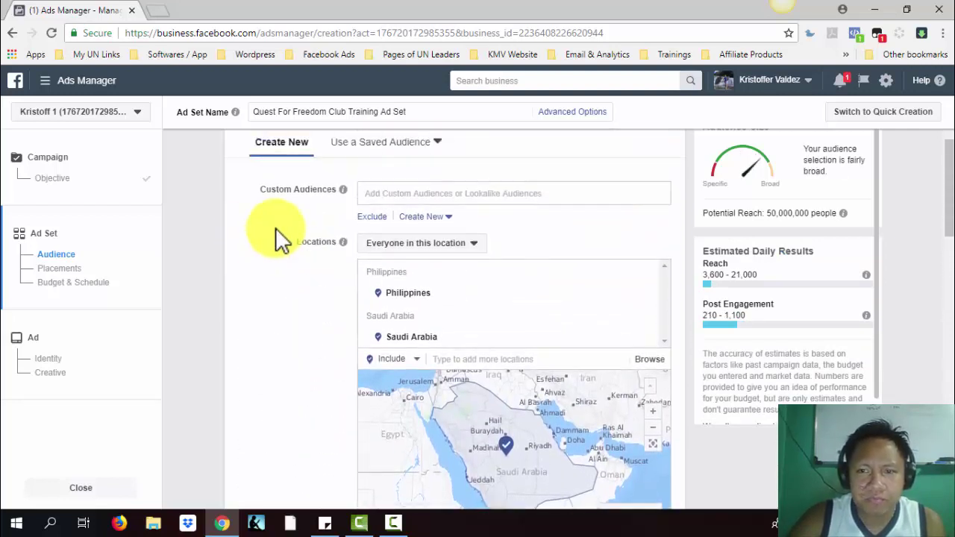
scroll(276, 228, "up", 1)
scroll(276, 228, "up", 1)
scroll(277, 229, "down", 1)
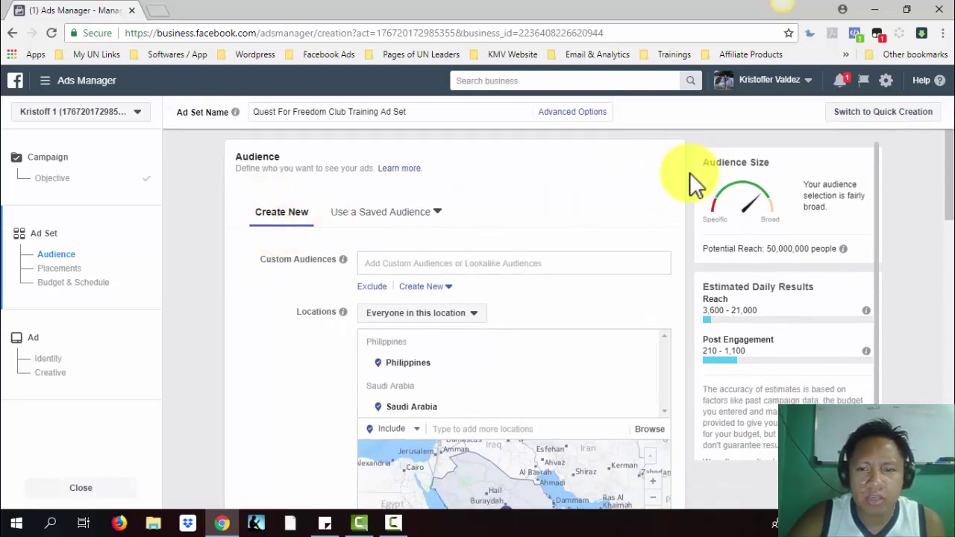
scroll(894, 354, "down", 2)
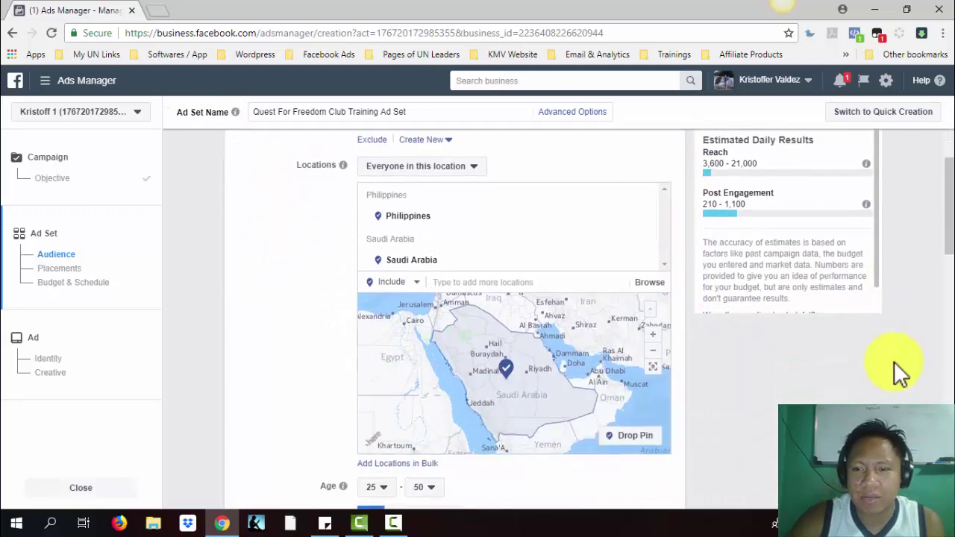
scroll(859, 358, "down", 1)
scroll(885, 347, "up", 2)
scroll(918, 284, "up", 2)
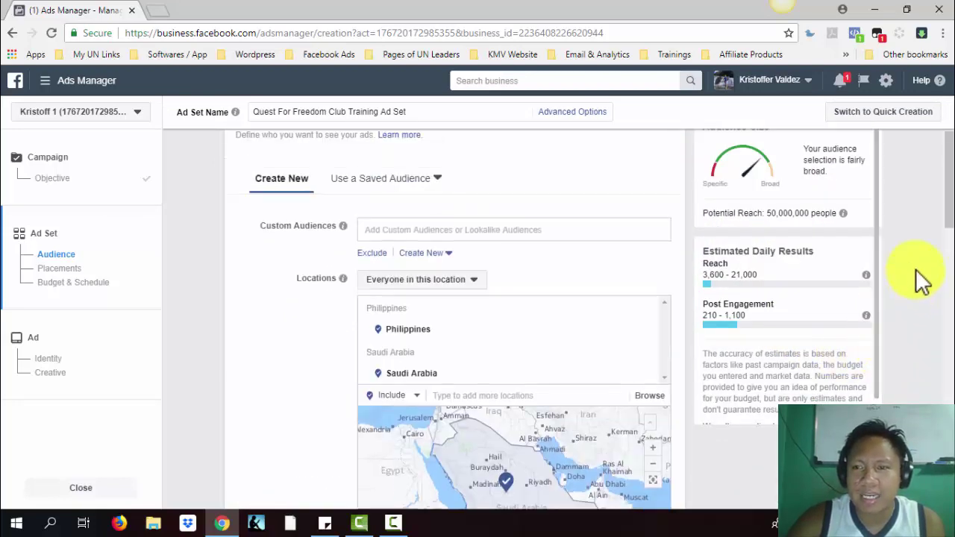
left_click_drag(706, 230, 773, 237)
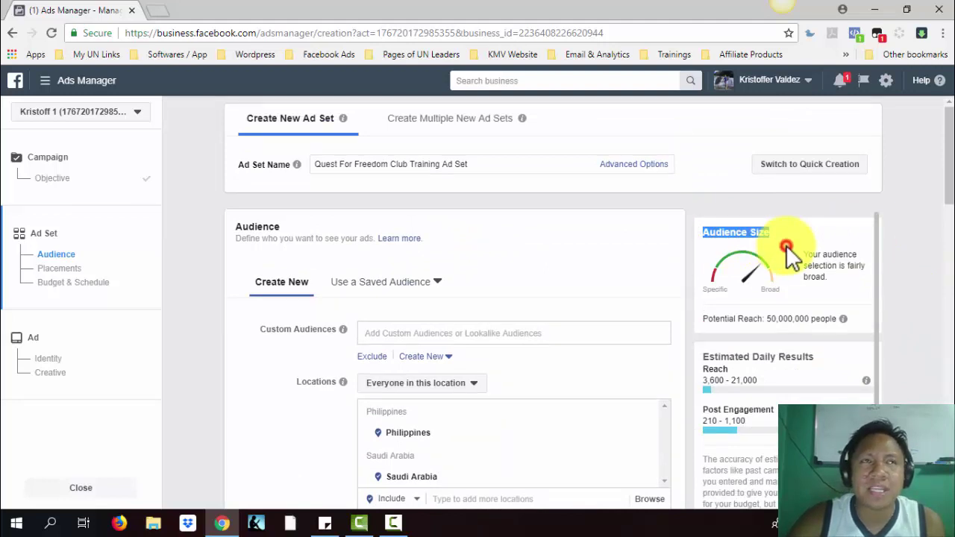
left_click(787, 248)
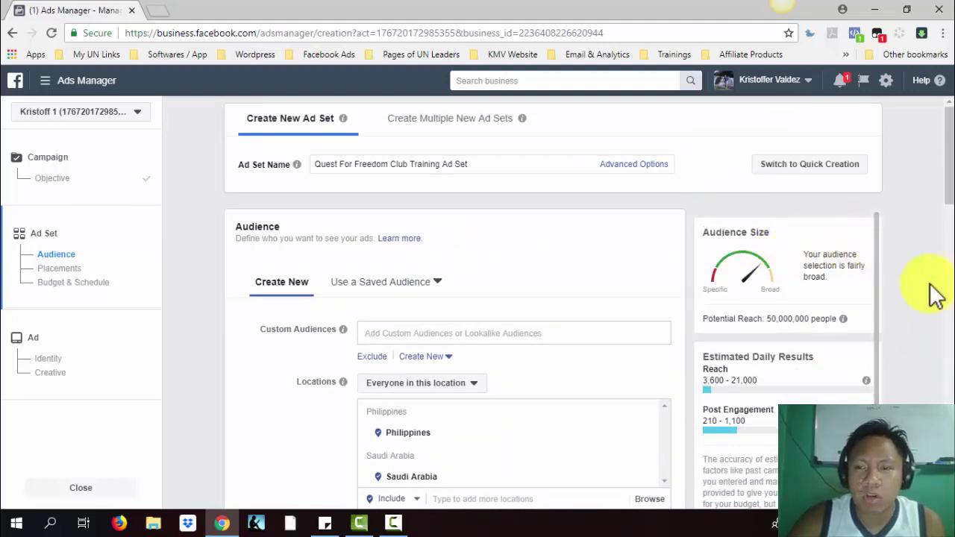
Highlight the 50,000,000-people potential reach, then return to the campaign Objective step
scroll(937, 295, "down", 1)
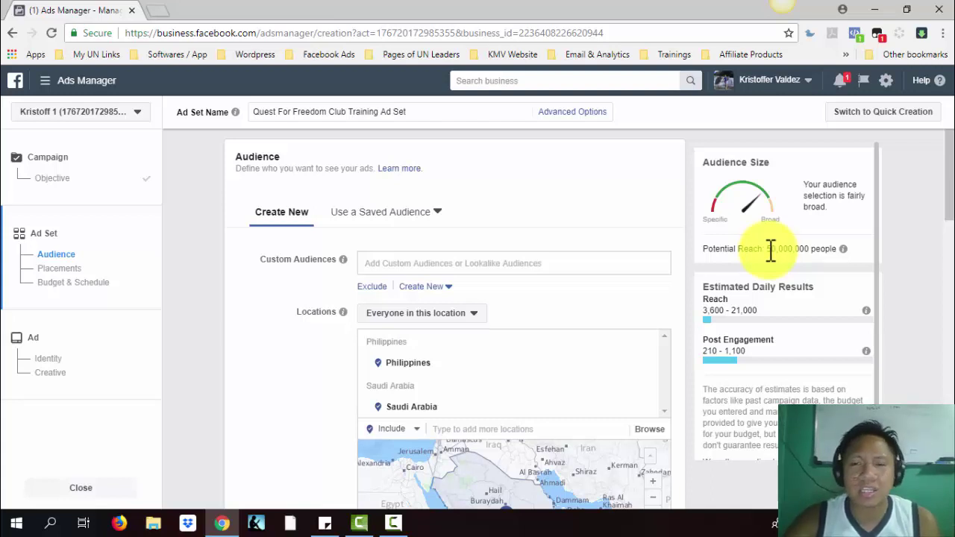
left_click_drag(768, 249, 825, 249)
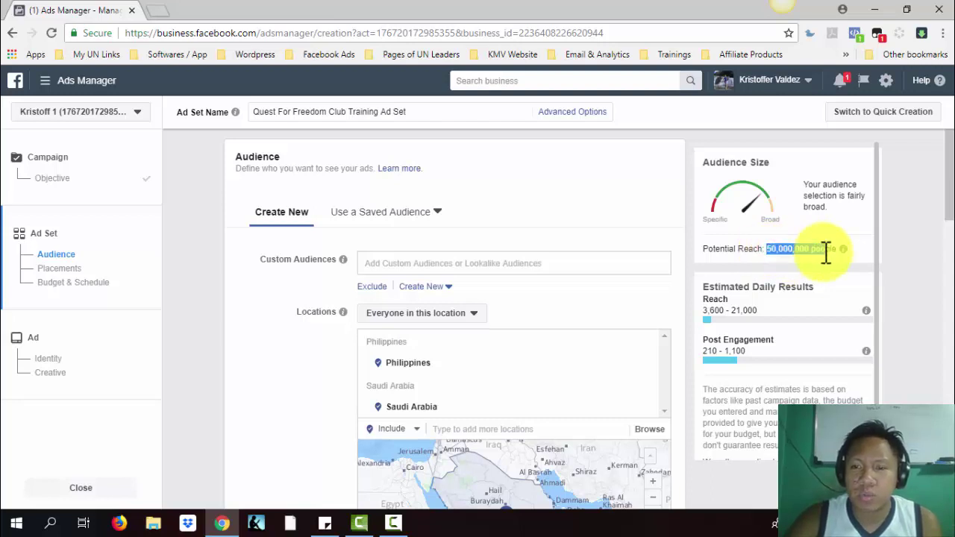
left_click(49, 179)
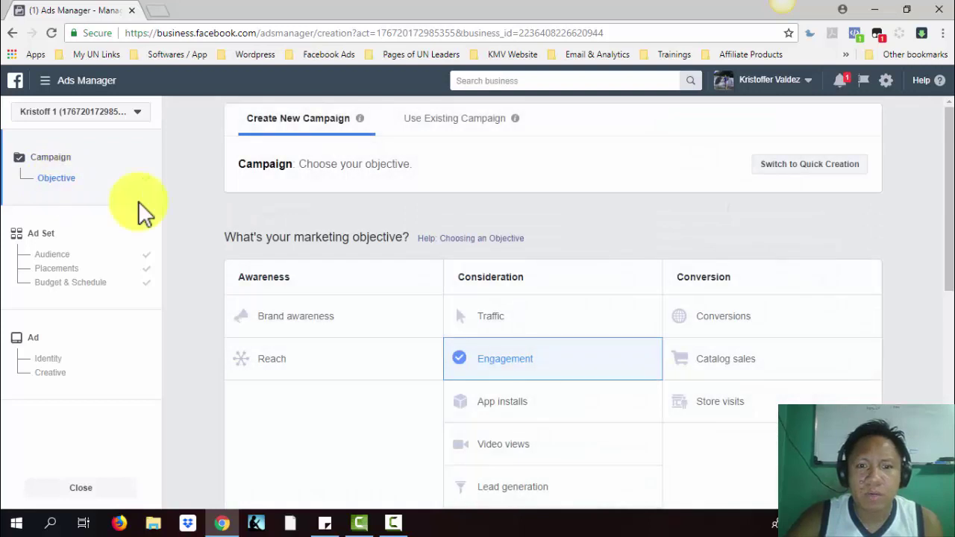
Return from the campaign objective page to the ad set's Audience settings
scroll(515, 329, "down", 1)
scroll(506, 324, "down", 1)
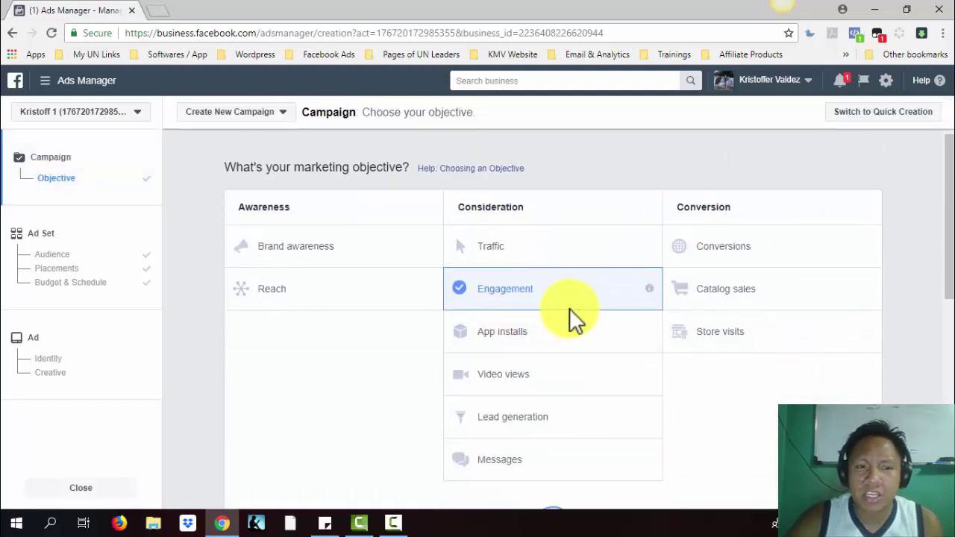
left_click(56, 256)
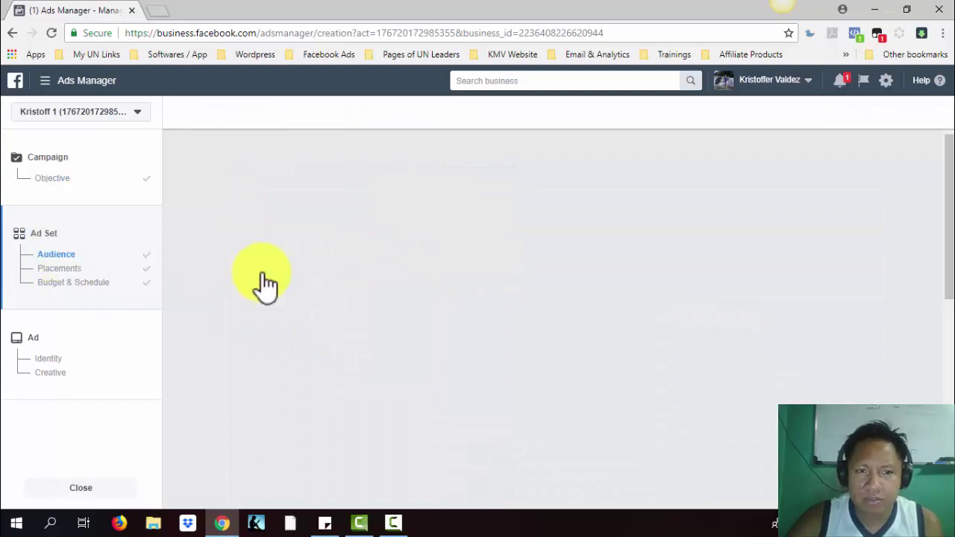
scroll(208, 285, "down", 3)
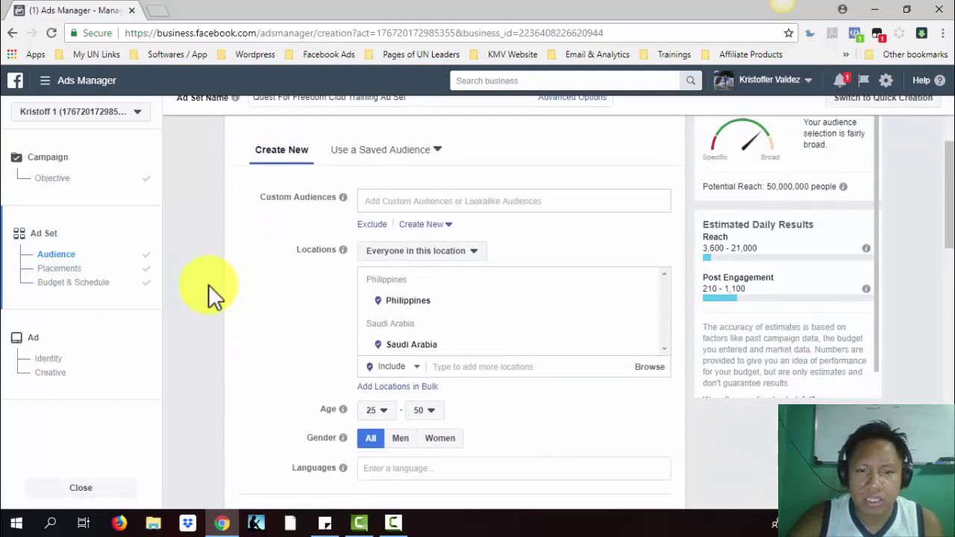
scroll(208, 284, "down", 1)
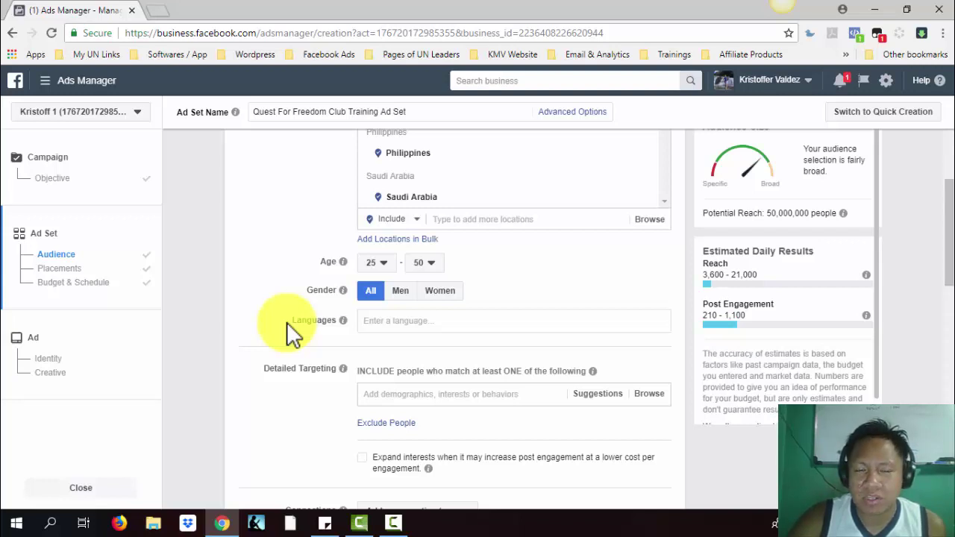
Add Filipino as the audience language and check the updated 3,700–19,000 daily reach
left_click(395, 320)
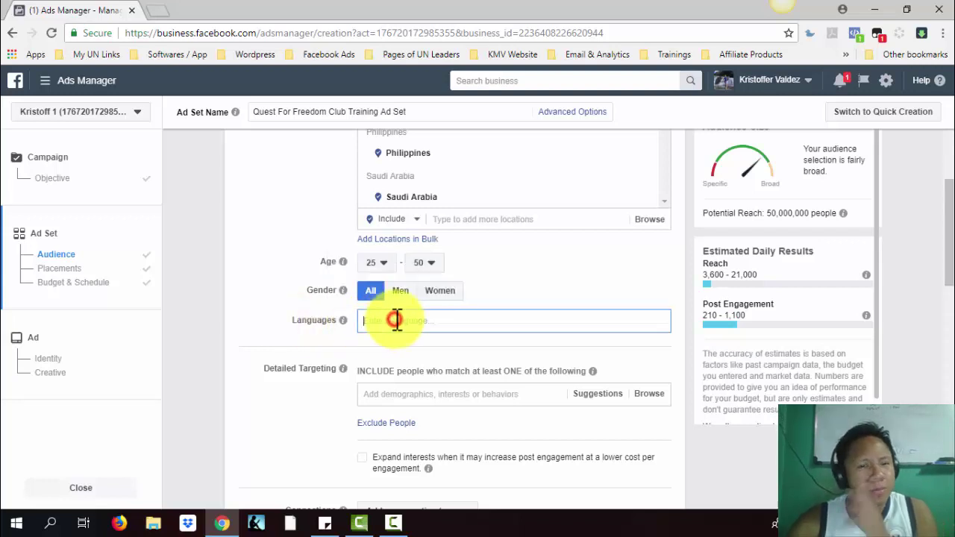
type("Fi")
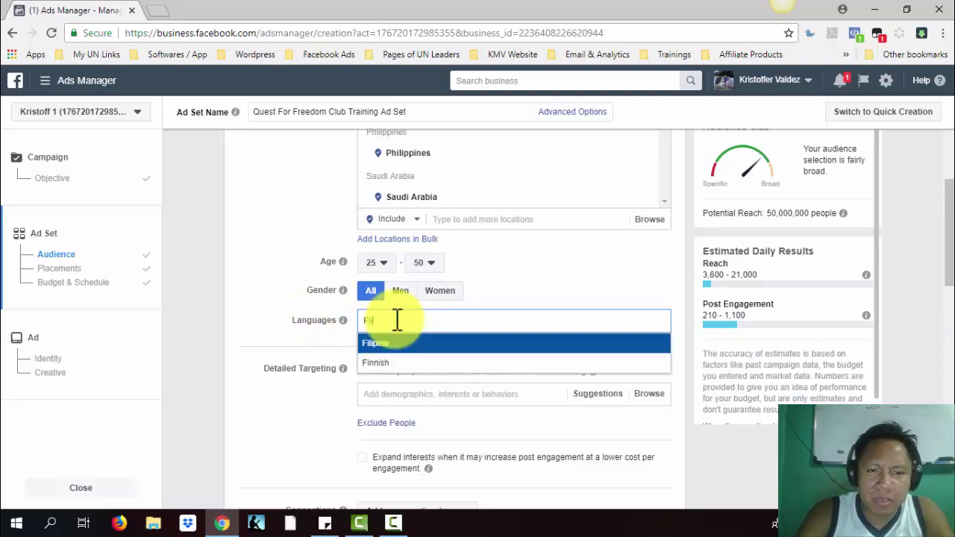
type("lipino")
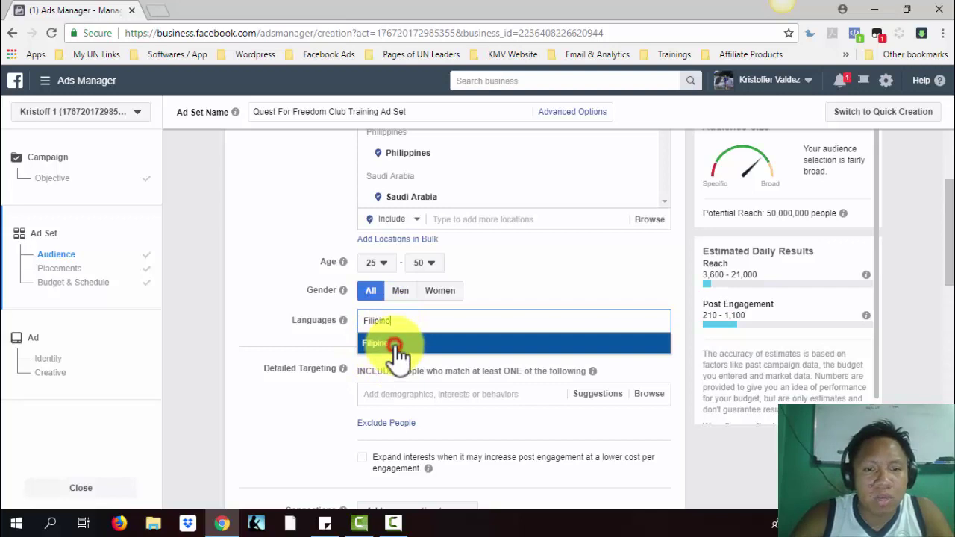
left_click(394, 345)
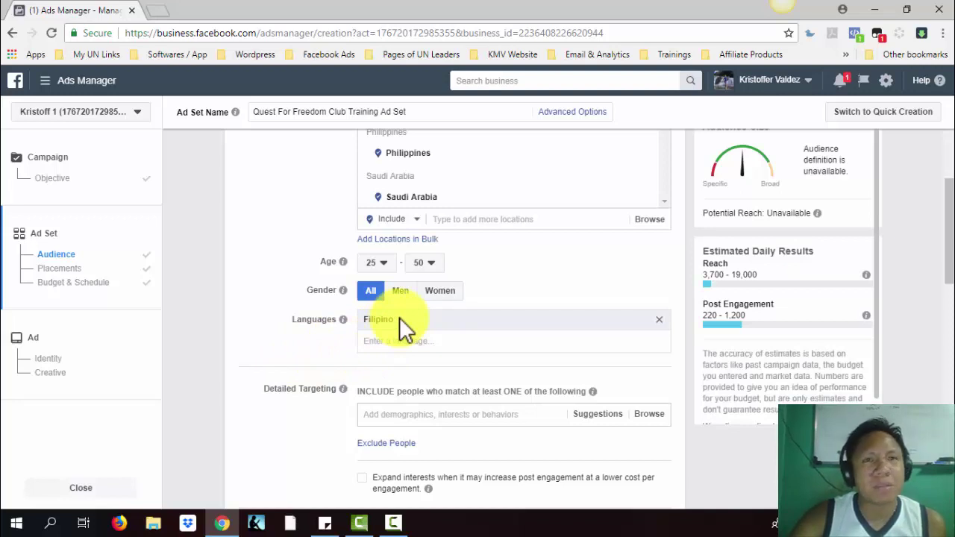
scroll(261, 328, "up", 2)
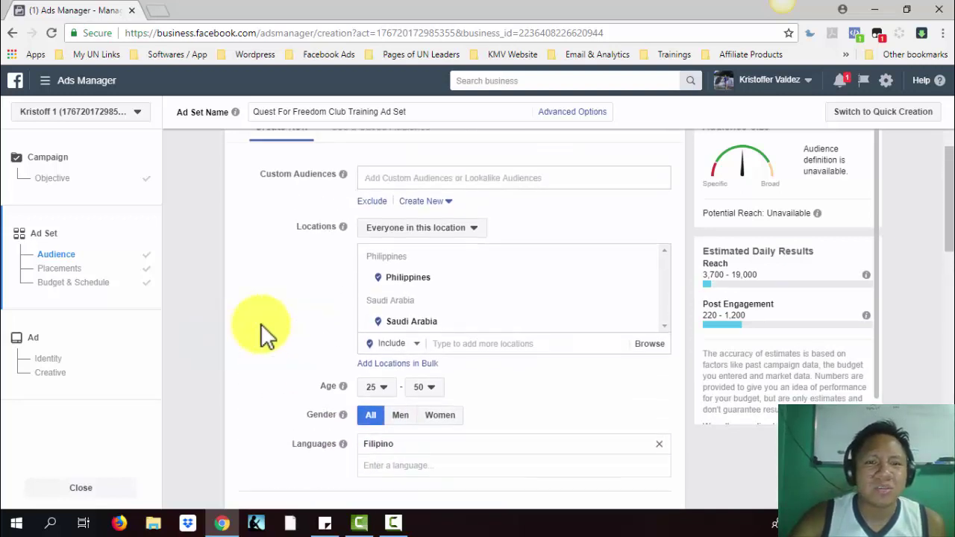
scroll(260, 323, "down", 1)
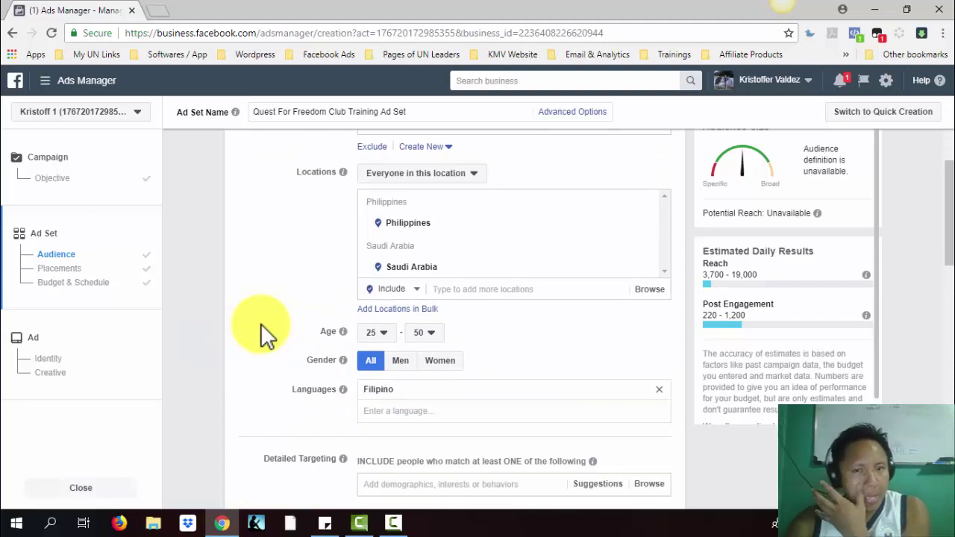
scroll(260, 323, "up", 1)
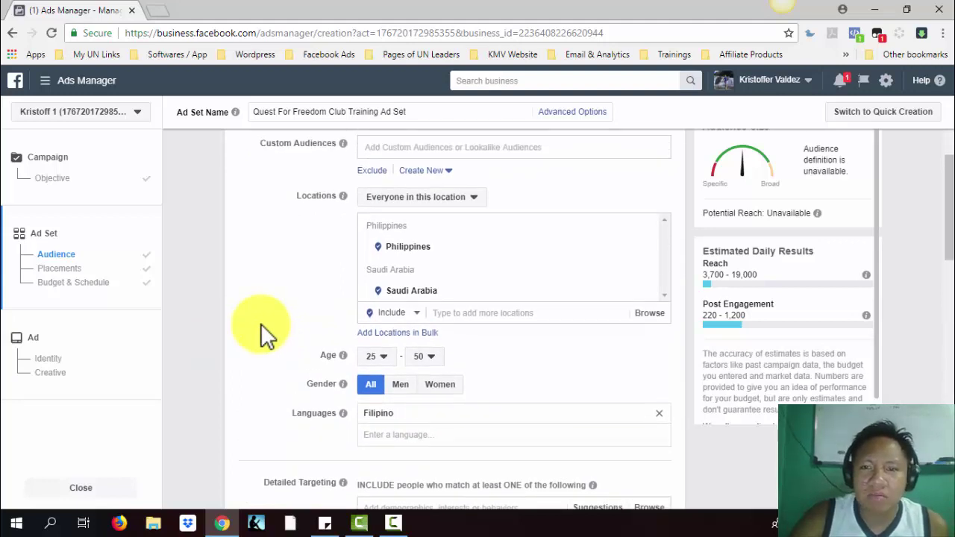
scroll(260, 323, "down", 1)
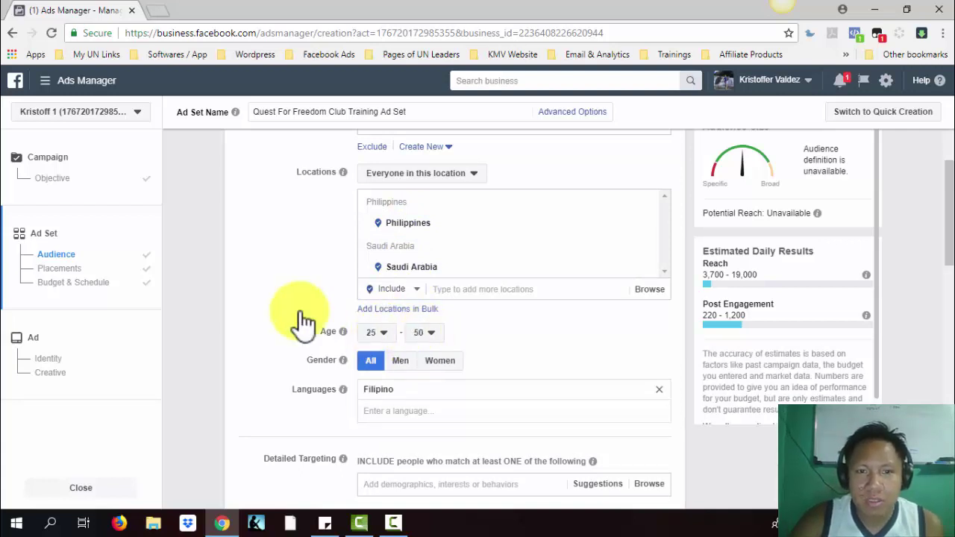
scroll(299, 321, "up", 2)
scroll(280, 320, "down", 2)
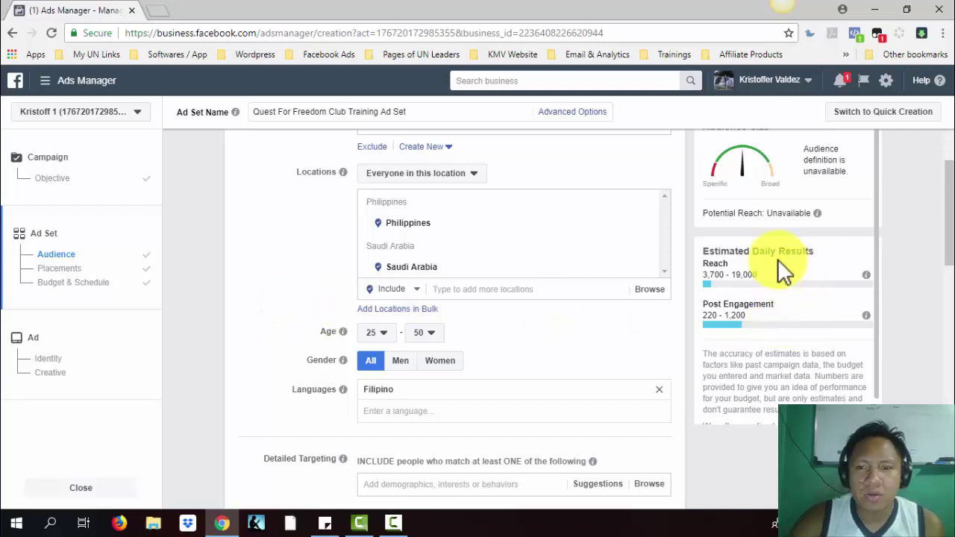
left_click_drag(707, 252, 800, 251)
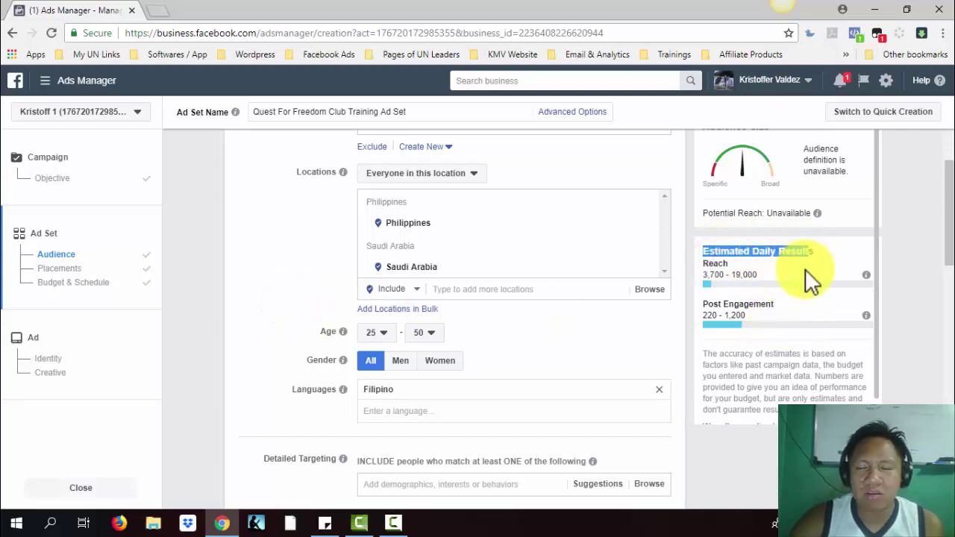
left_click(810, 277)
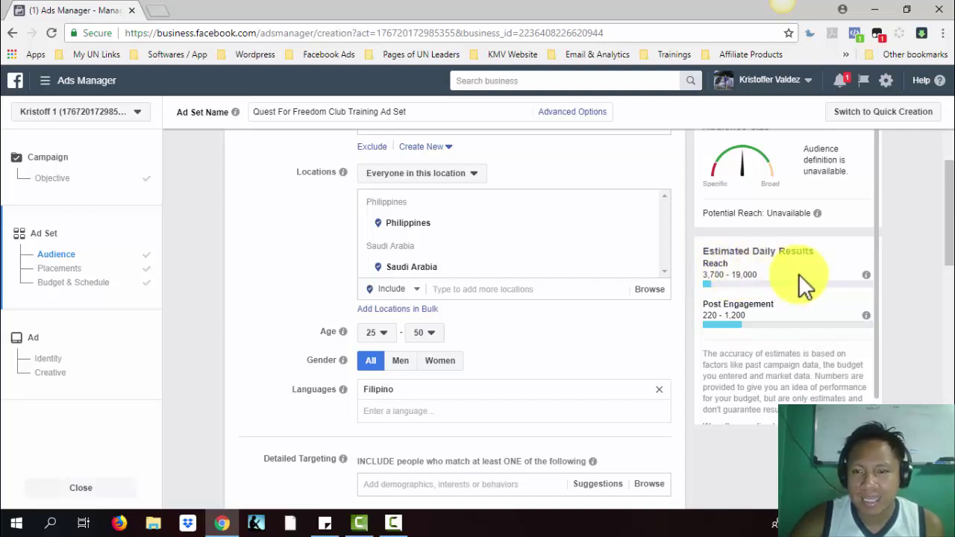
left_click(706, 326)
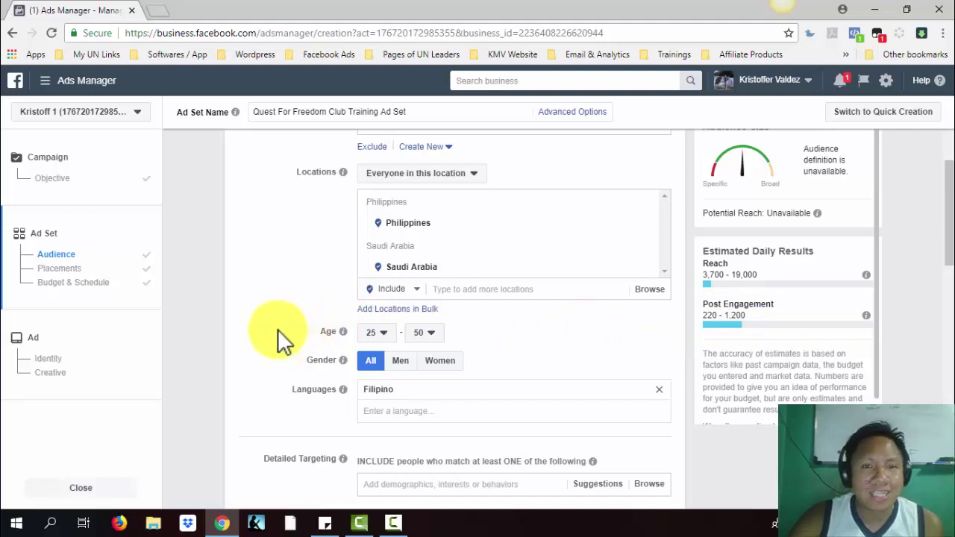
scroll(276, 329, "up", 1)
Change location targeting from 'Everyone in this location' to 'People who live in this location'
left_click(457, 245)
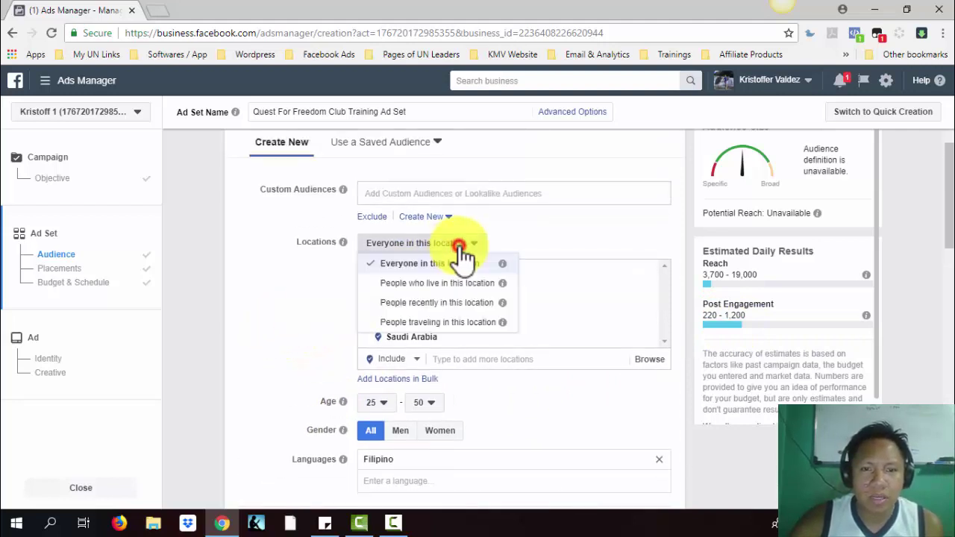
left_click(437, 283)
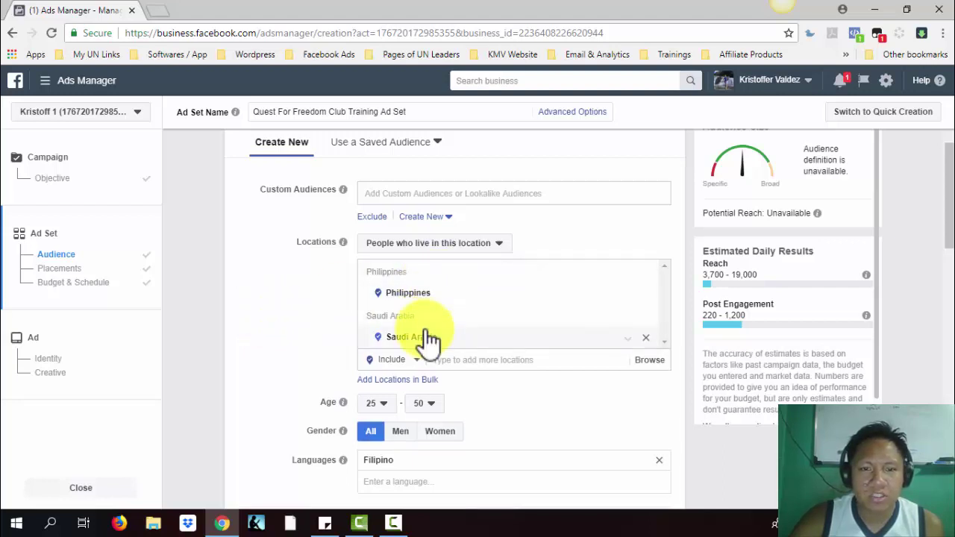
scroll(281, 326, "down", 2)
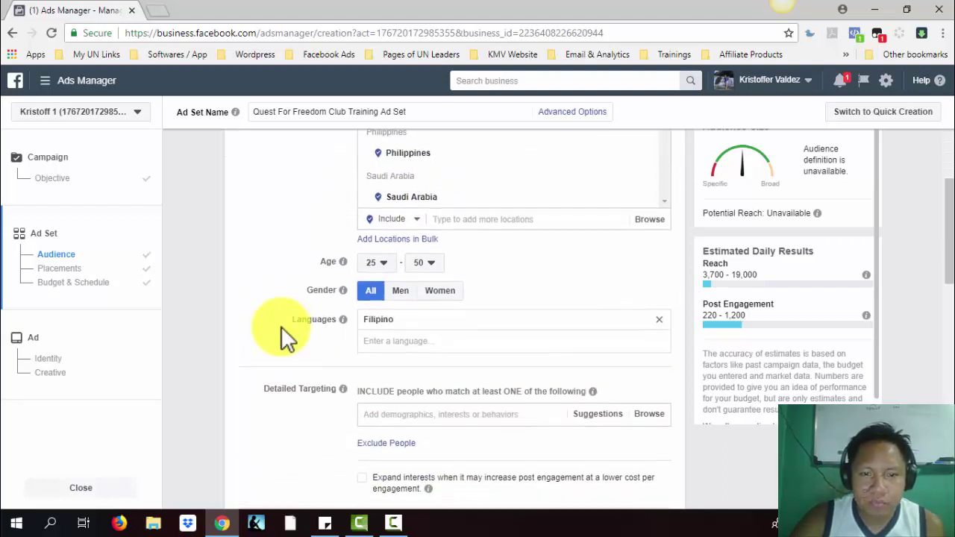
scroll(281, 326, "down", 2)
scroll(281, 326, "down", 1)
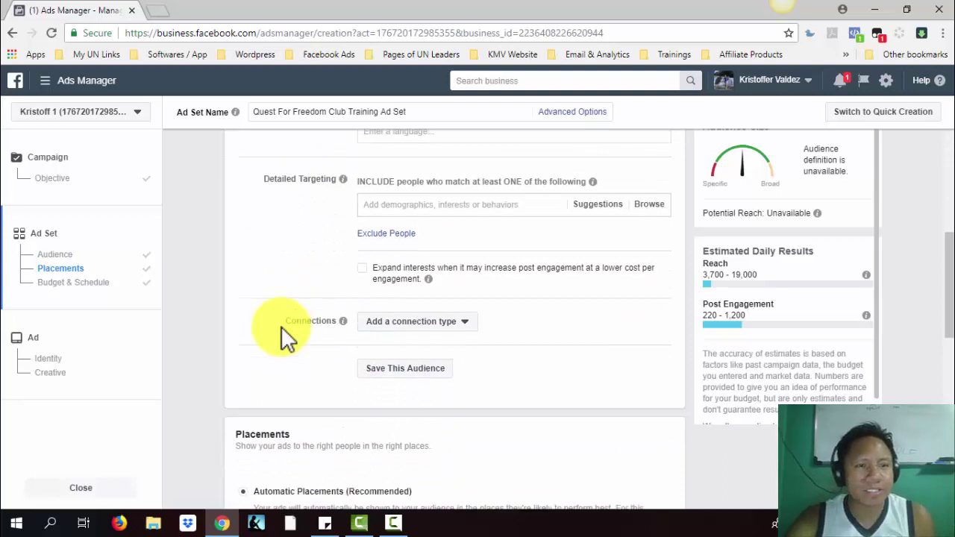
left_click(433, 205)
scroll(284, 294, "up", 1)
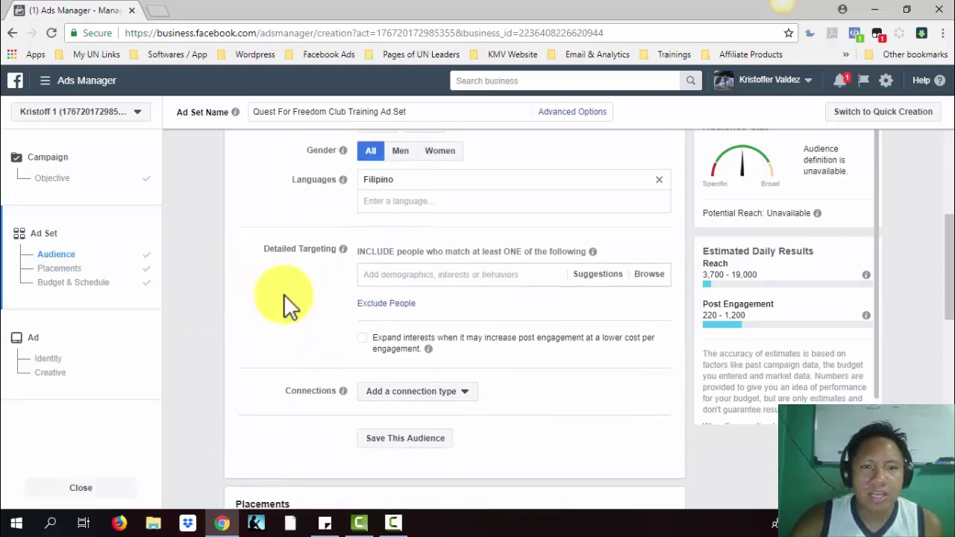
left_click(267, 249)
left_click_drag(277, 249, 315, 249)
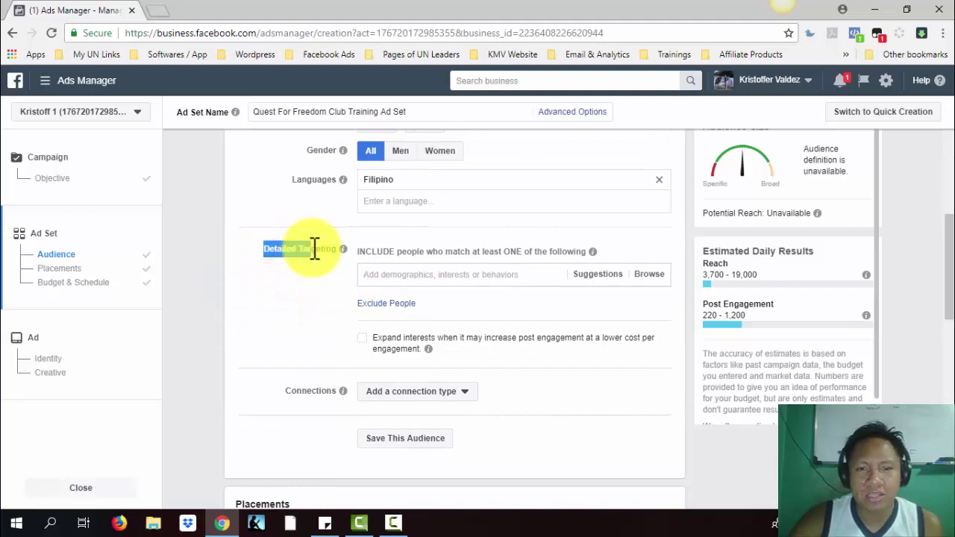
left_click(284, 322)
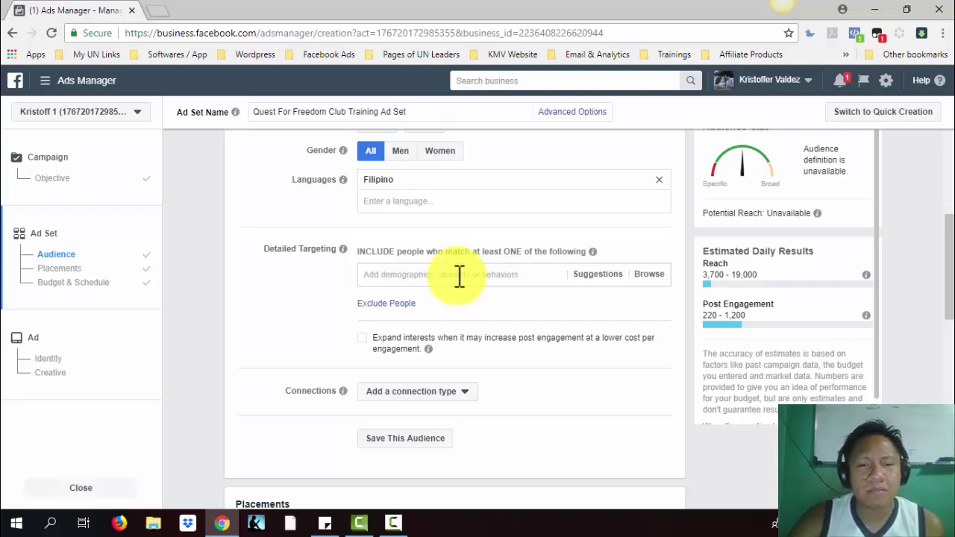
Search 'Business' and add the Business interest to Detailed Targeting
left_click(459, 276)
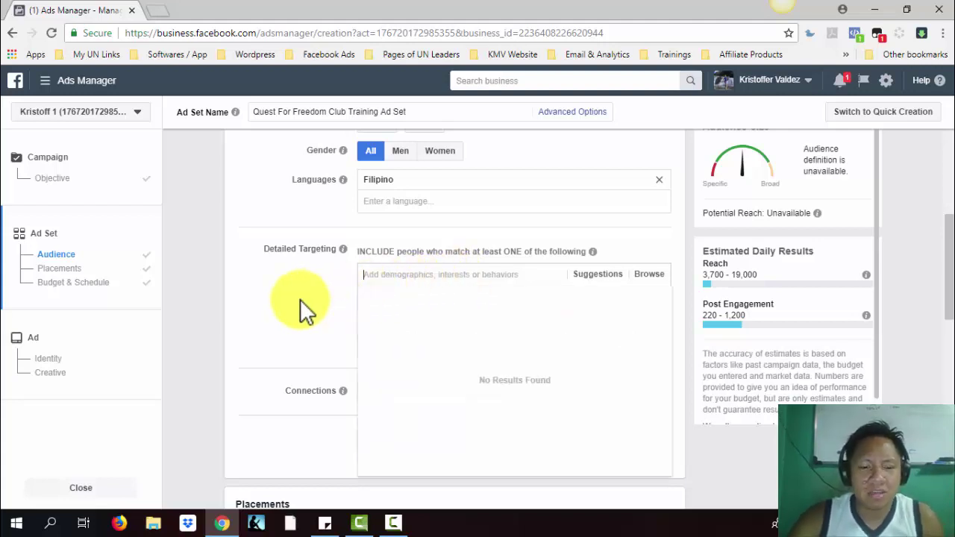
type("Business")
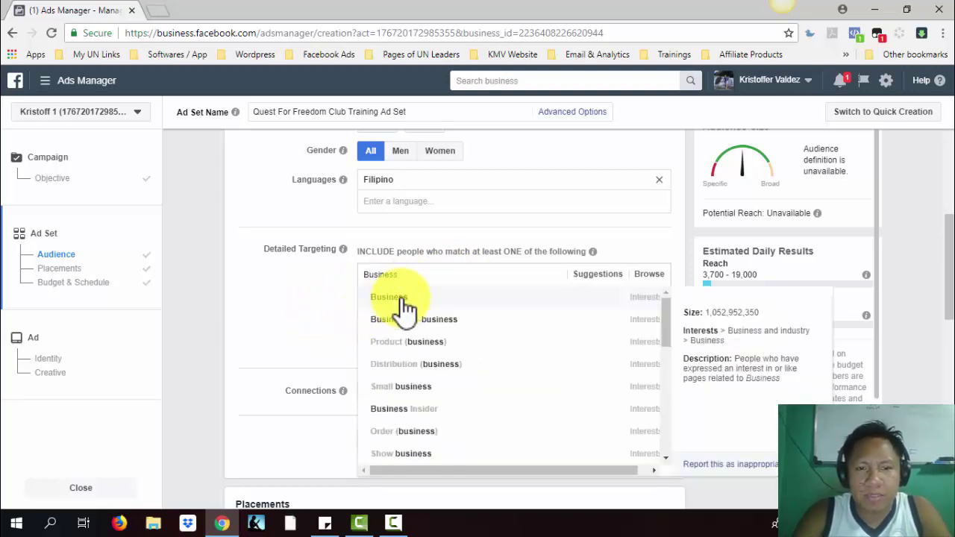
left_click(401, 297)
left_click(286, 293)
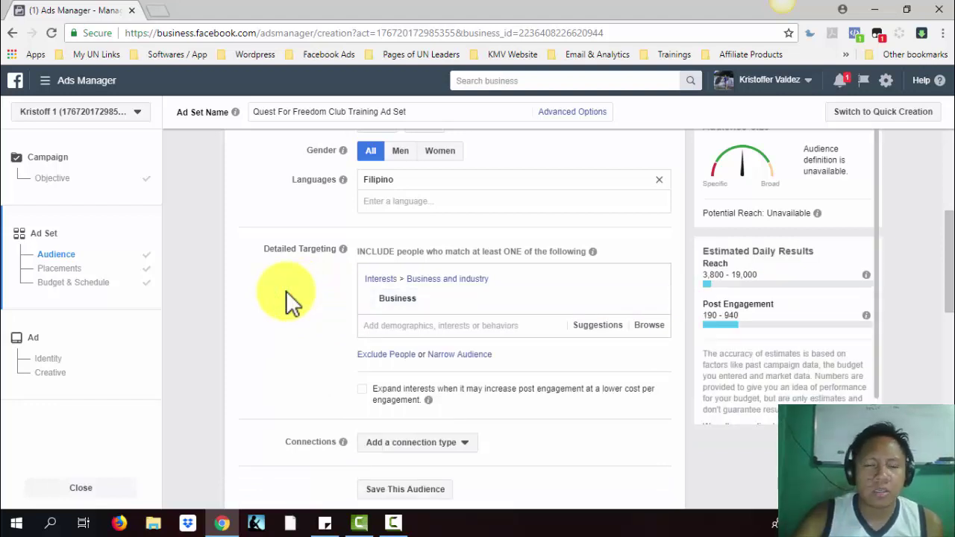
mouse_move(403, 300)
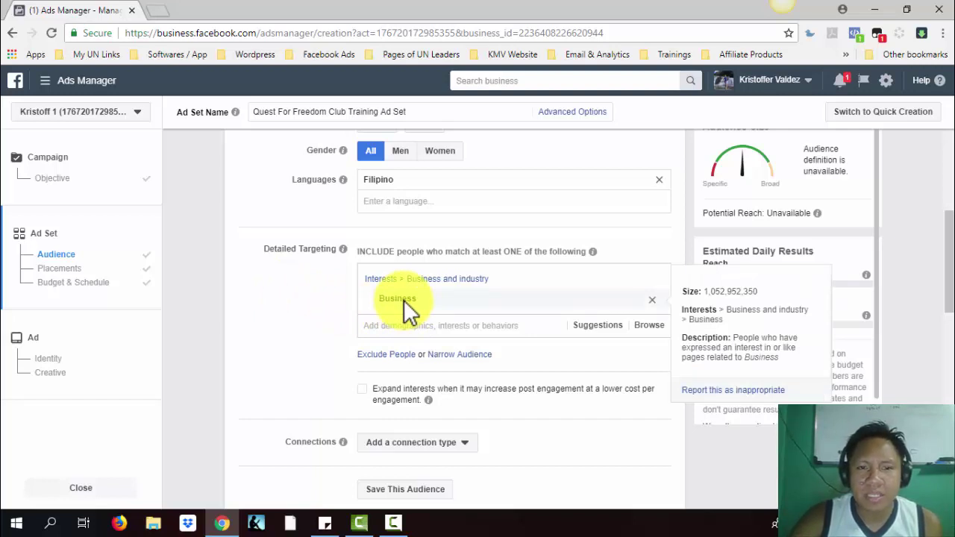
scroll(270, 317, "up", 3)
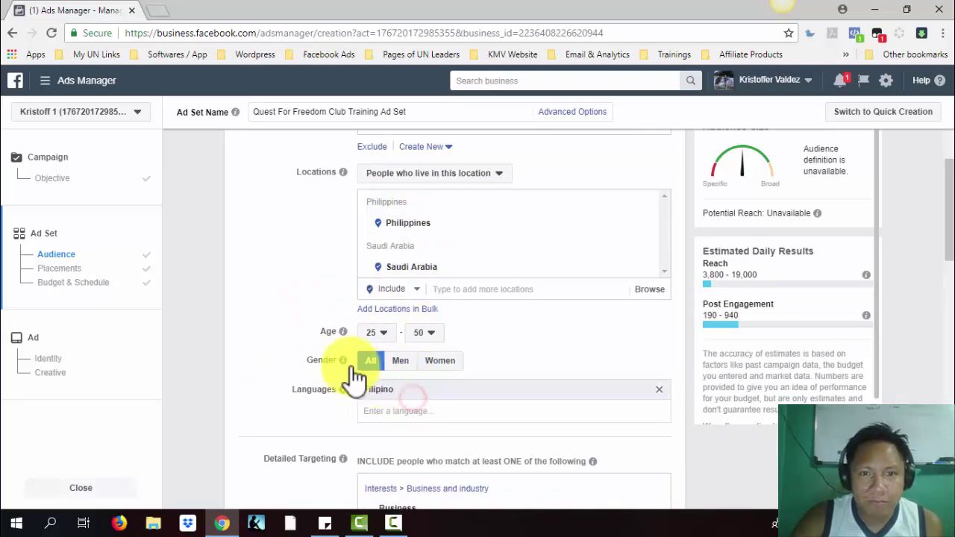
scroll(277, 309, "up", 2)
scroll(274, 319, "down", 3)
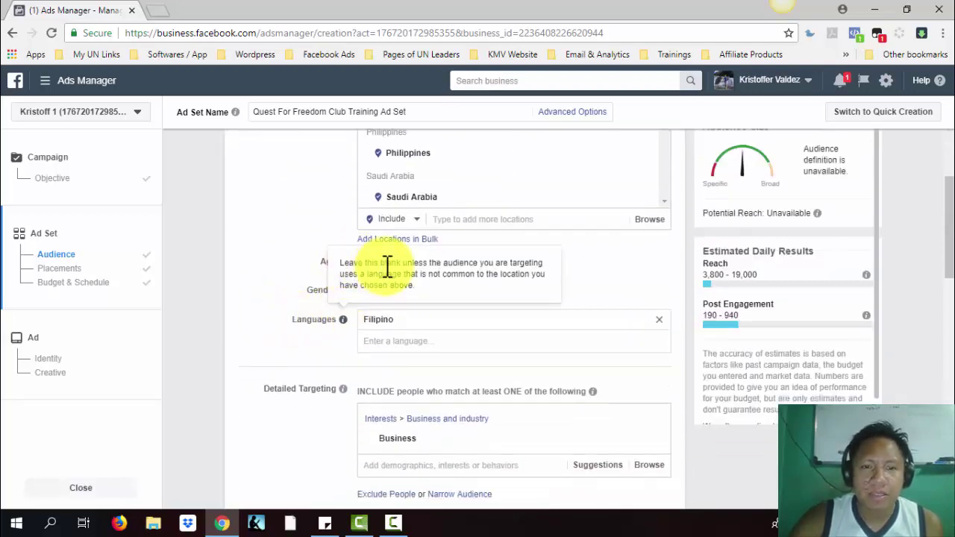
left_click(640, 272)
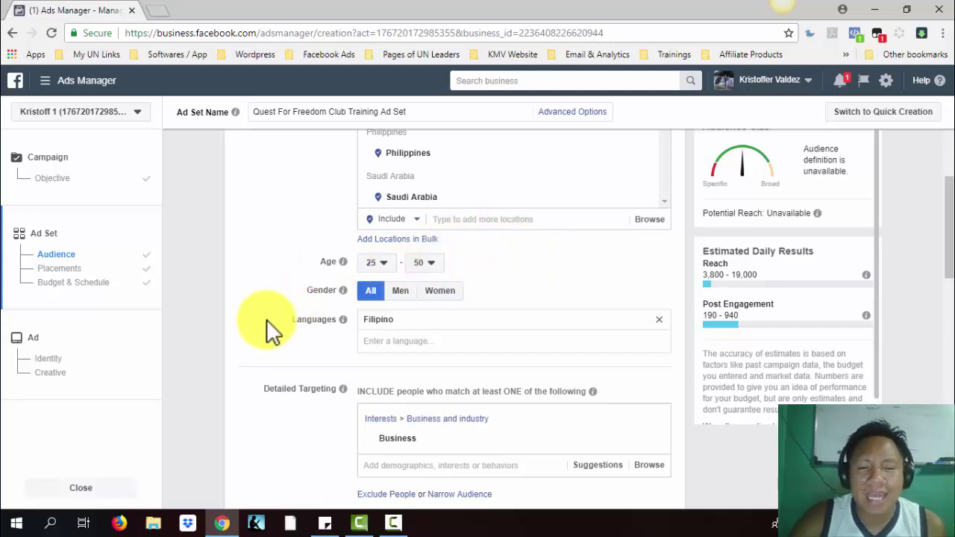
scroll(266, 319, "down", 3)
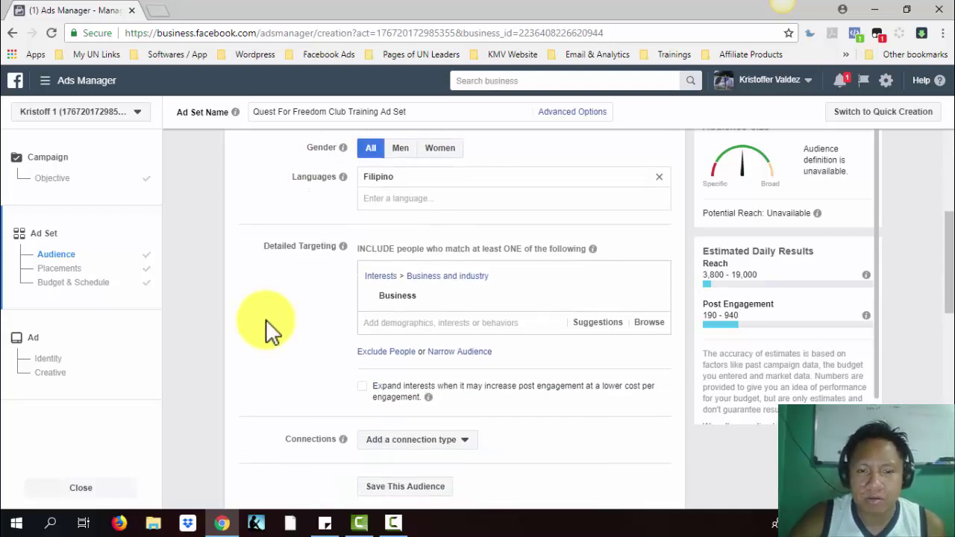
scroll(265, 319, "down", 2)
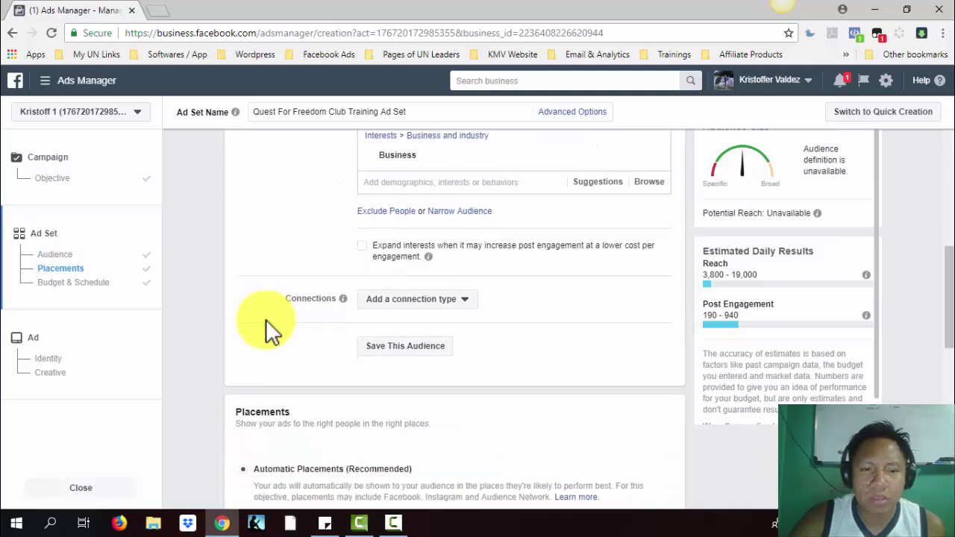
scroll(265, 320, "down", 2)
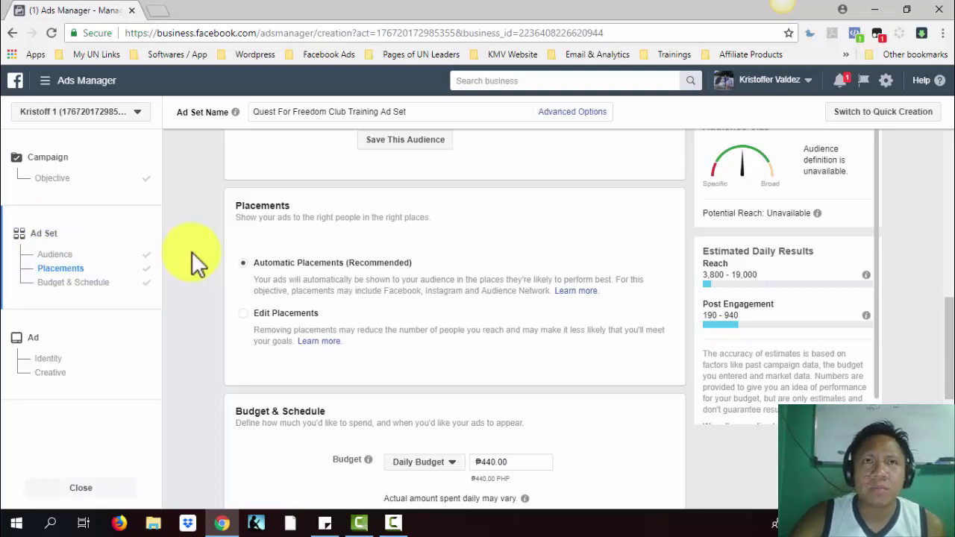
scroll(198, 259, "down", 2)
scroll(199, 258, "up", 1)
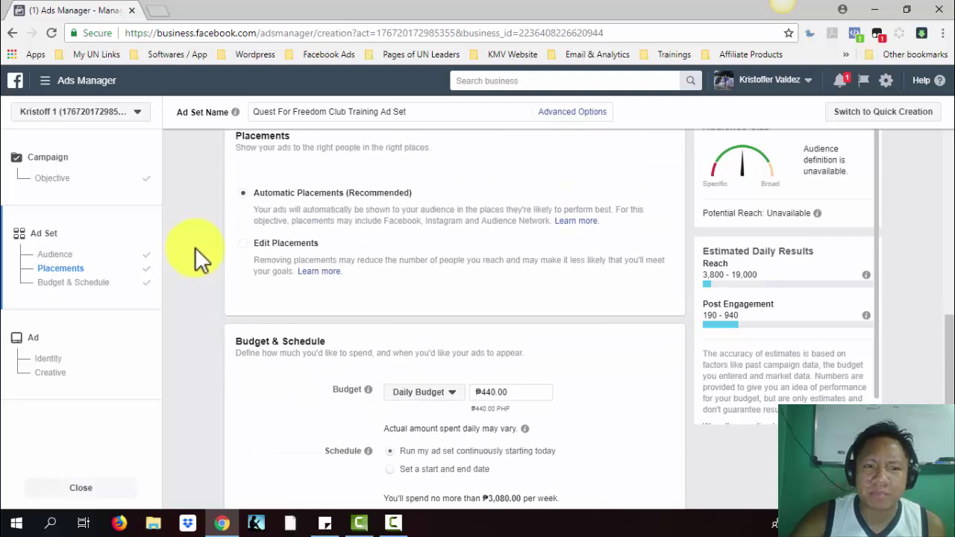
Switch to Edit Placements and review the Facebook, Instagram, Audience Network and Messenger placements
left_click(242, 244)
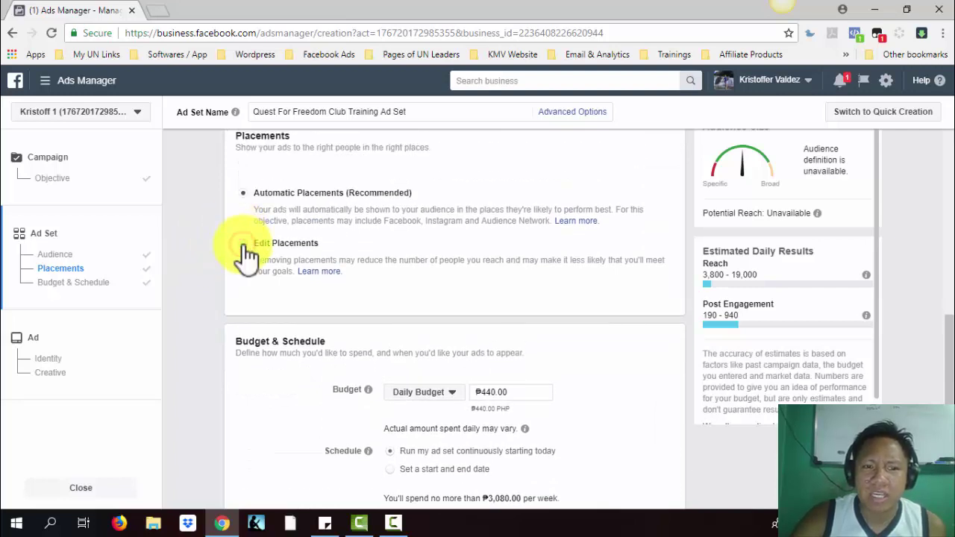
scroll(198, 250, "down", 2)
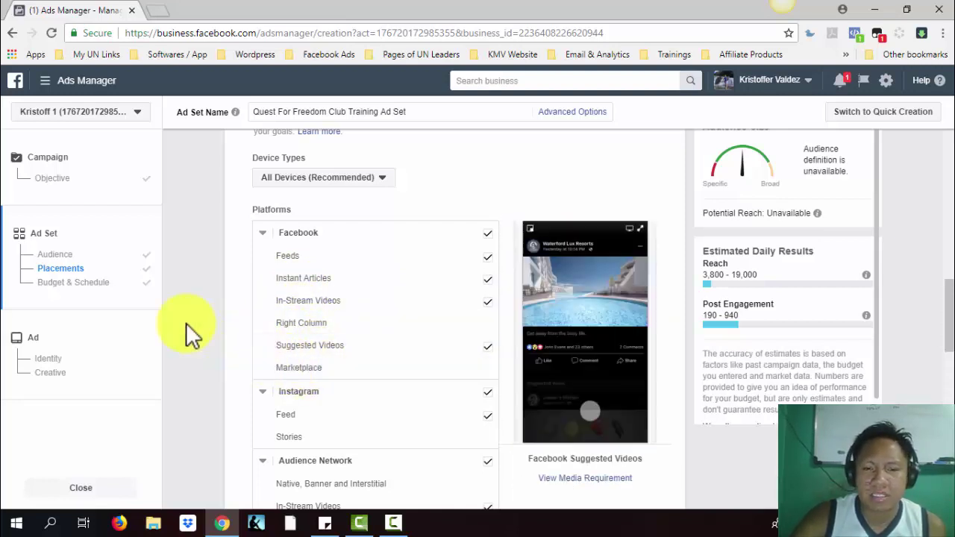
scroll(187, 326, "down", 1)
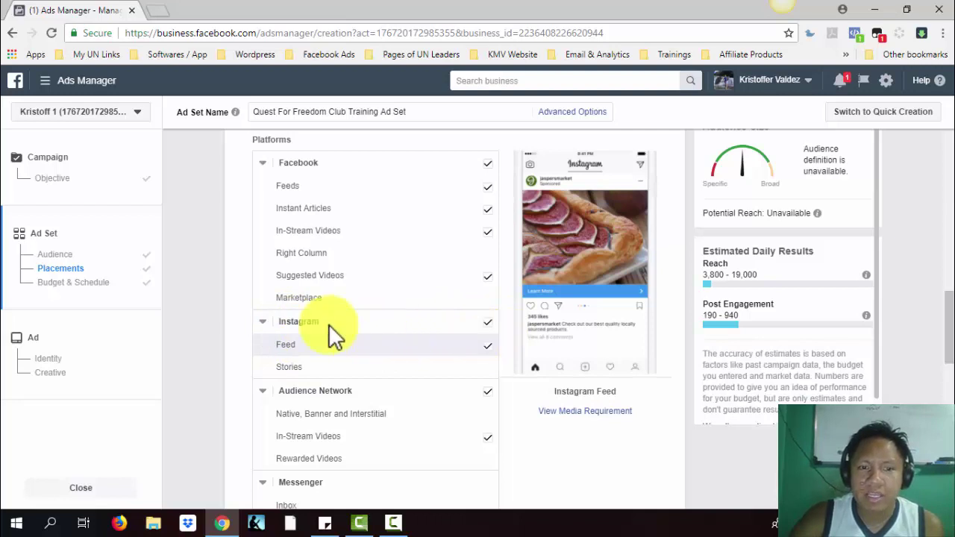
scroll(321, 328, "down", 1)
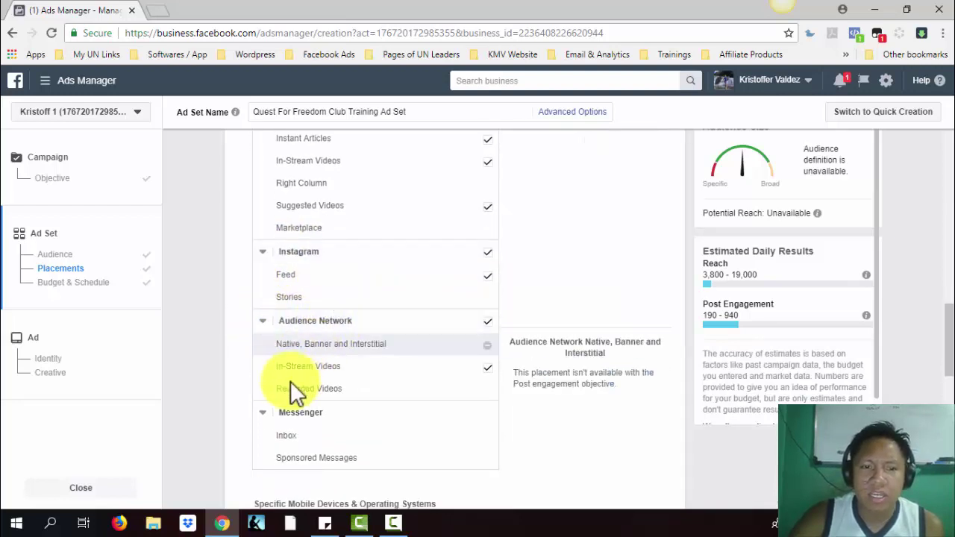
left_click(284, 414)
double_click(286, 414)
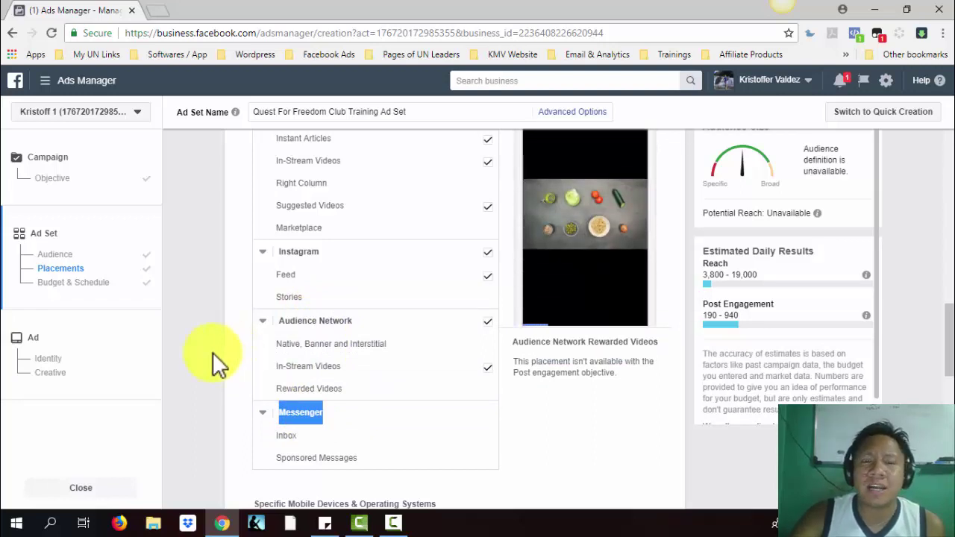
left_click(211, 350)
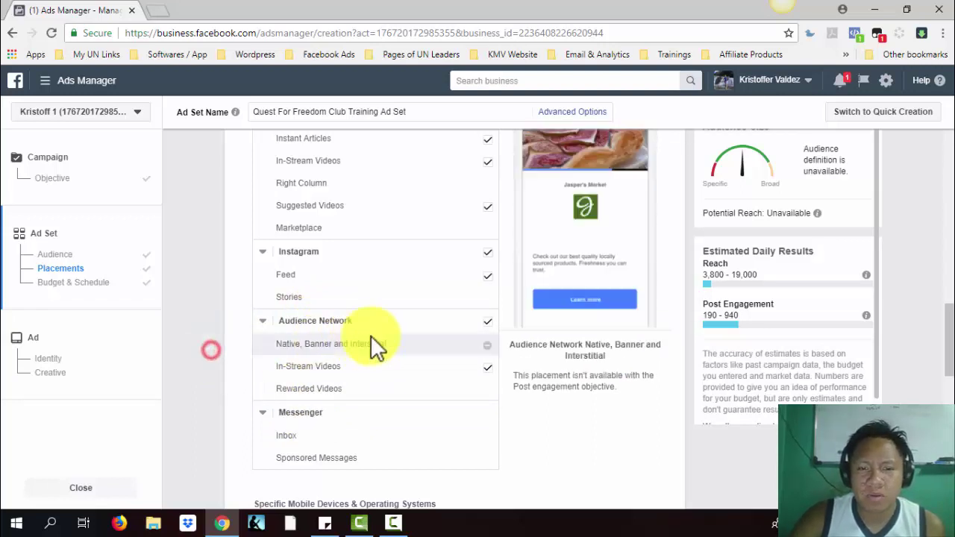
Turn off Audience Network, Instagram, Suggested Videos, In-Stream Videos and Instant Articles, keeping only Facebook Feeds
left_click(487, 326)
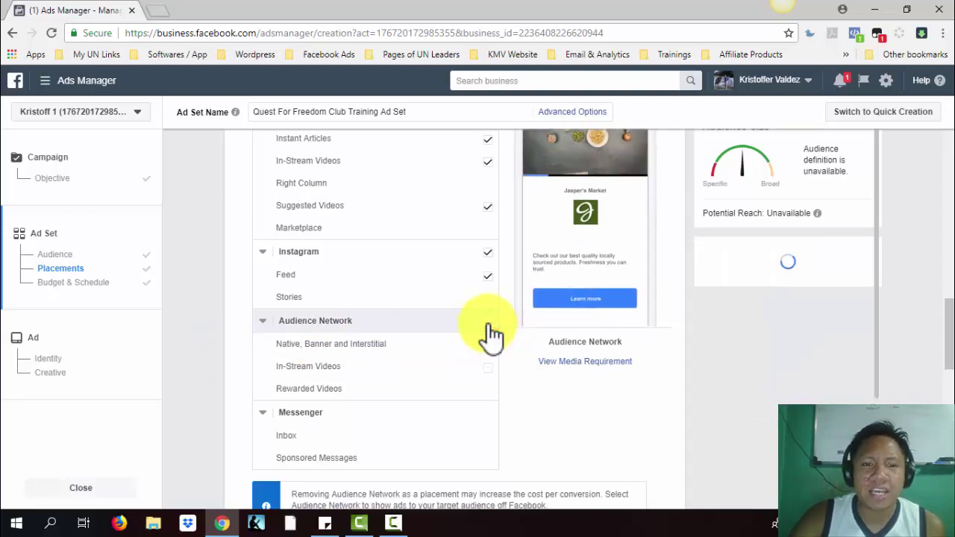
left_click(489, 254)
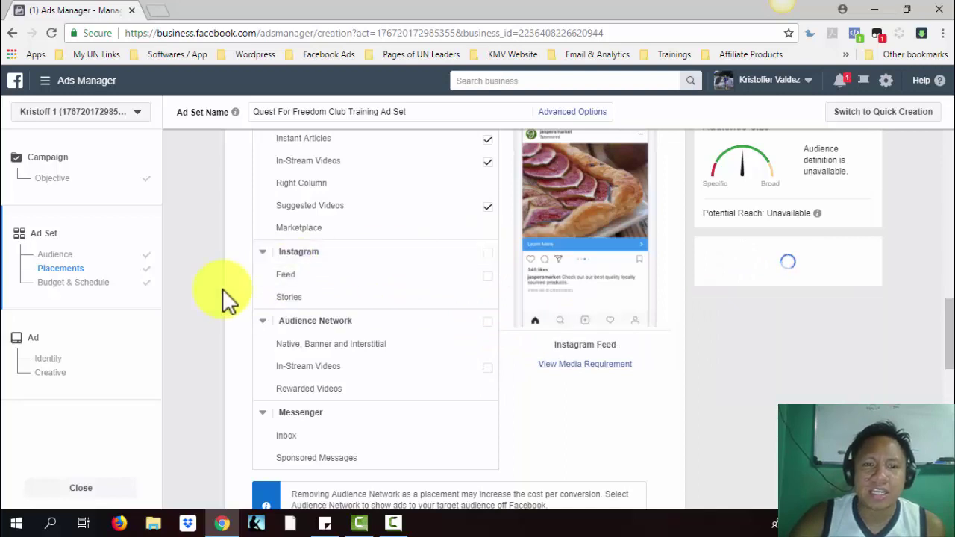
scroll(209, 280, "up", 1)
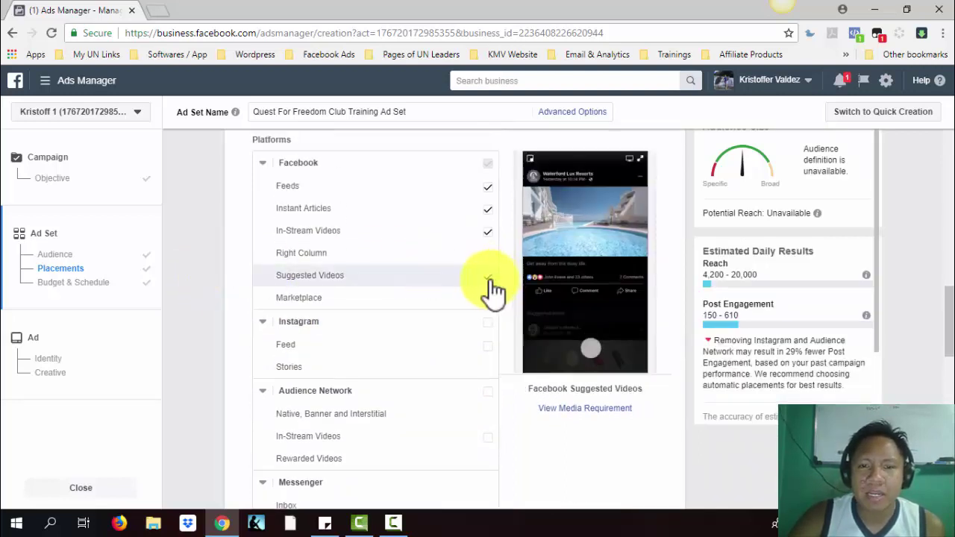
left_click(488, 277)
left_click(487, 231)
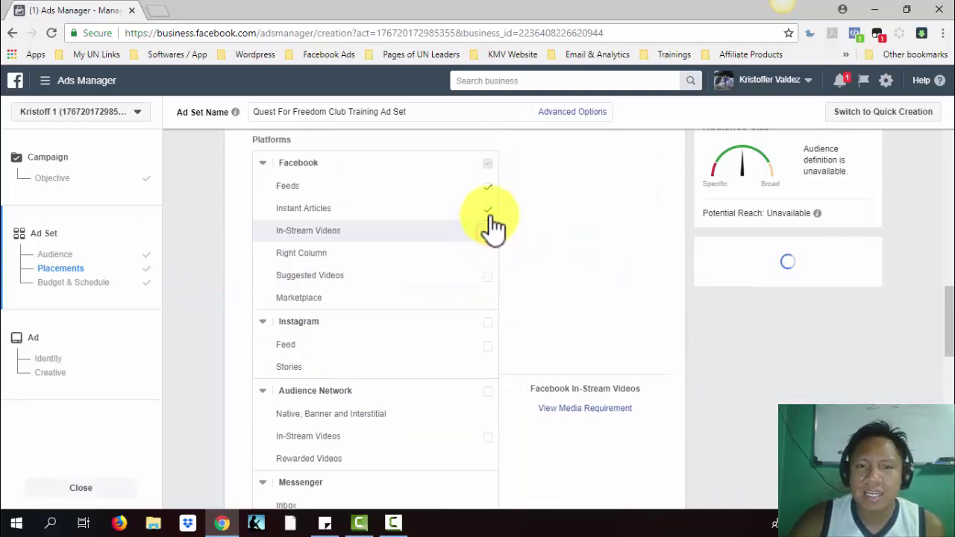
left_click(489, 210)
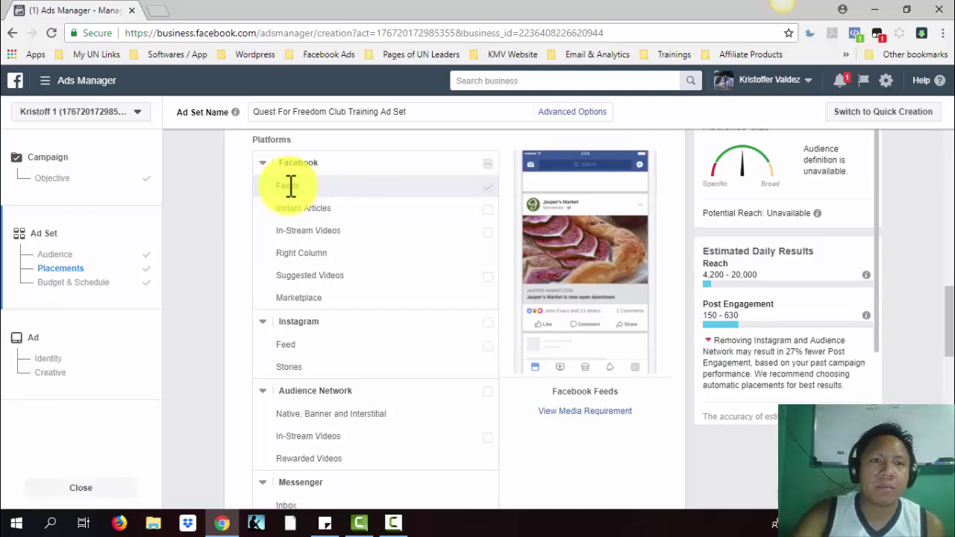
Under Specific Mobile Devices & Operating Systems, deliver ads only when connected to Wi-Fi
scroll(227, 280, "up", 1)
scroll(224, 273, "up", 1)
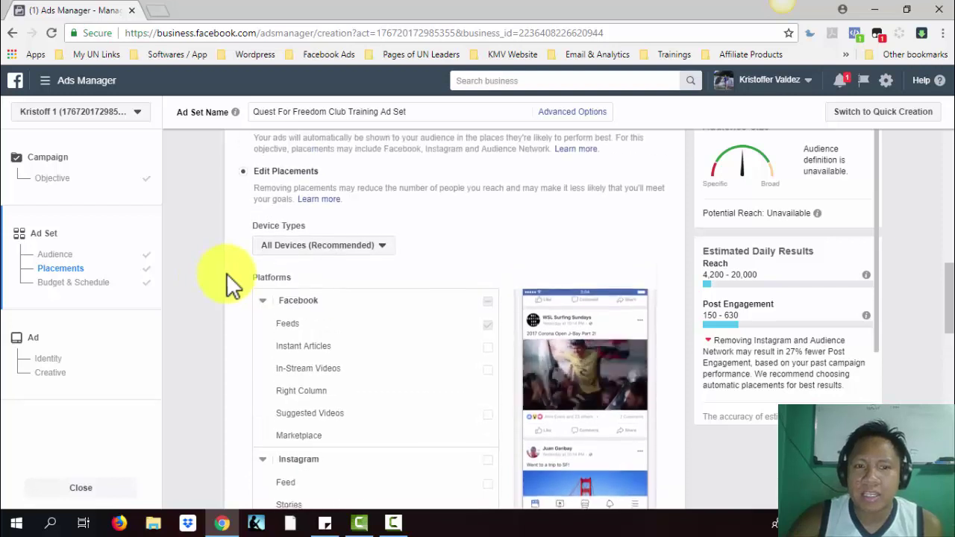
scroll(204, 275, "down", 2)
scroll(203, 276, "down", 1)
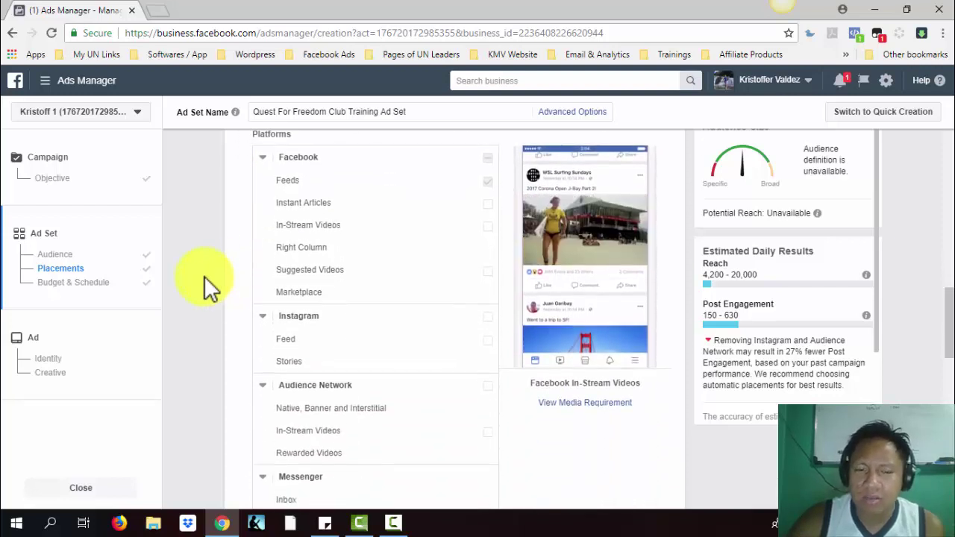
scroll(203, 276, "down", 1)
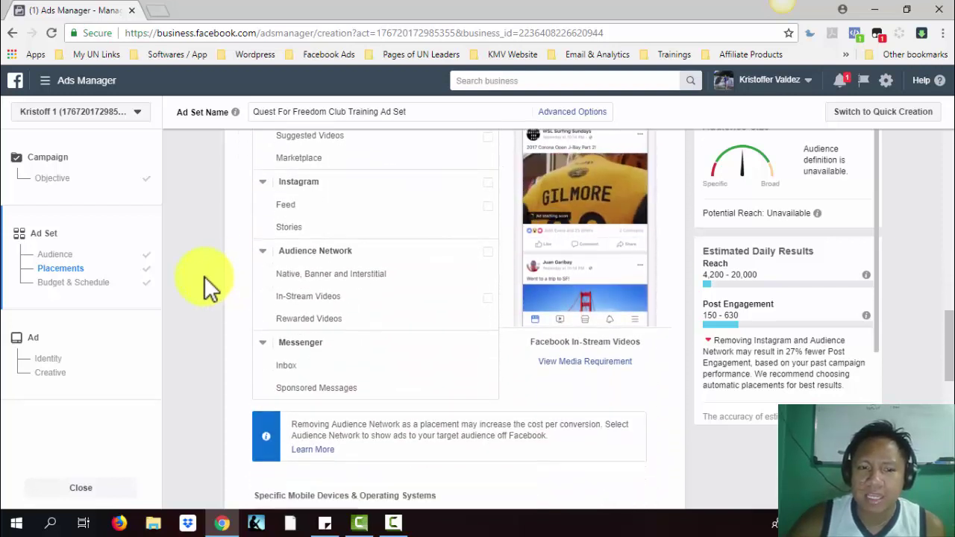
scroll(204, 276, "down", 1)
scroll(204, 275, "down", 1)
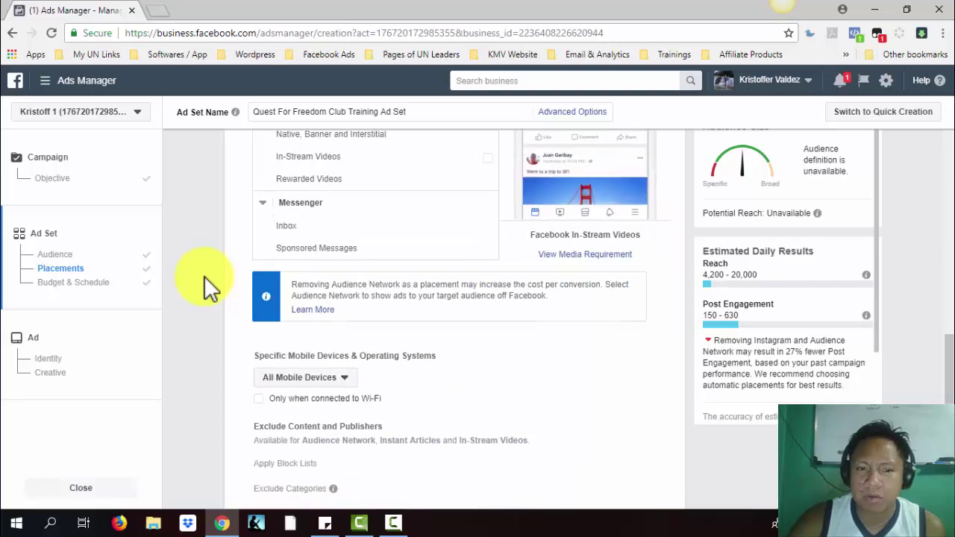
scroll(204, 275, "down", 1)
scroll(204, 275, "down", 1)
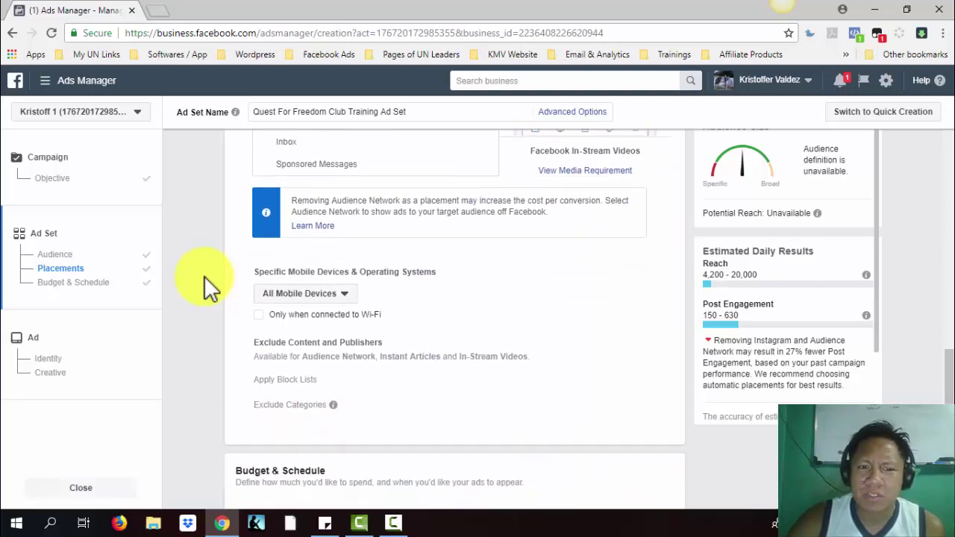
scroll(204, 275, "down", 1)
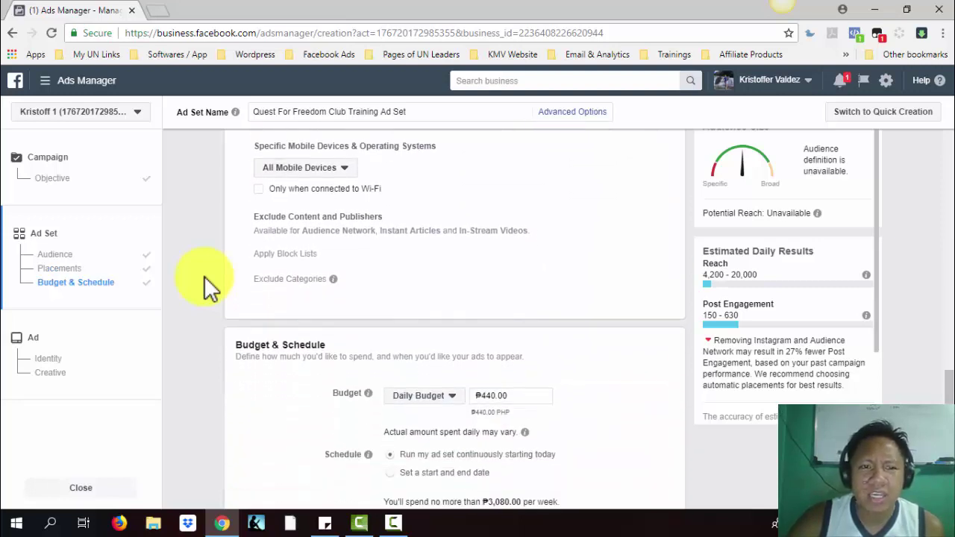
left_click(259, 191)
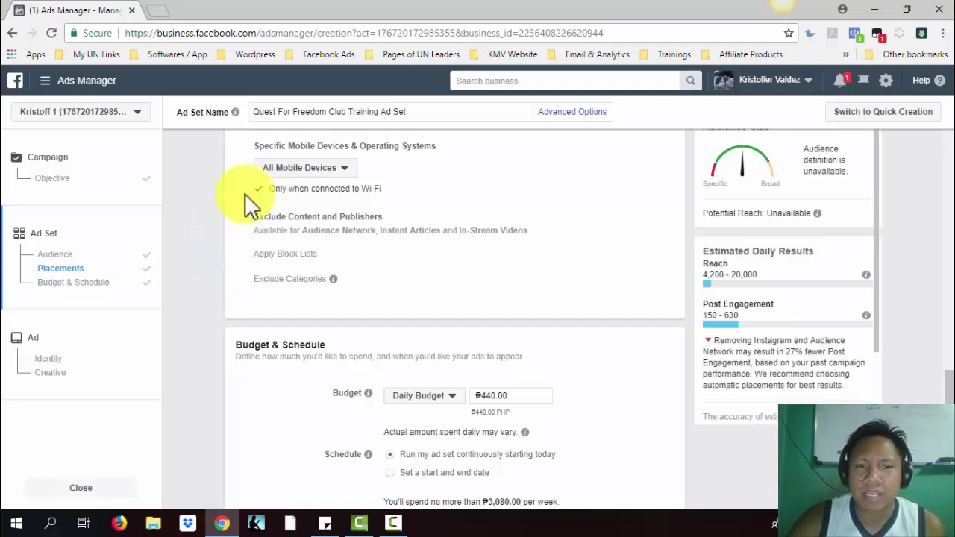
scroll(176, 272, "down", 2)
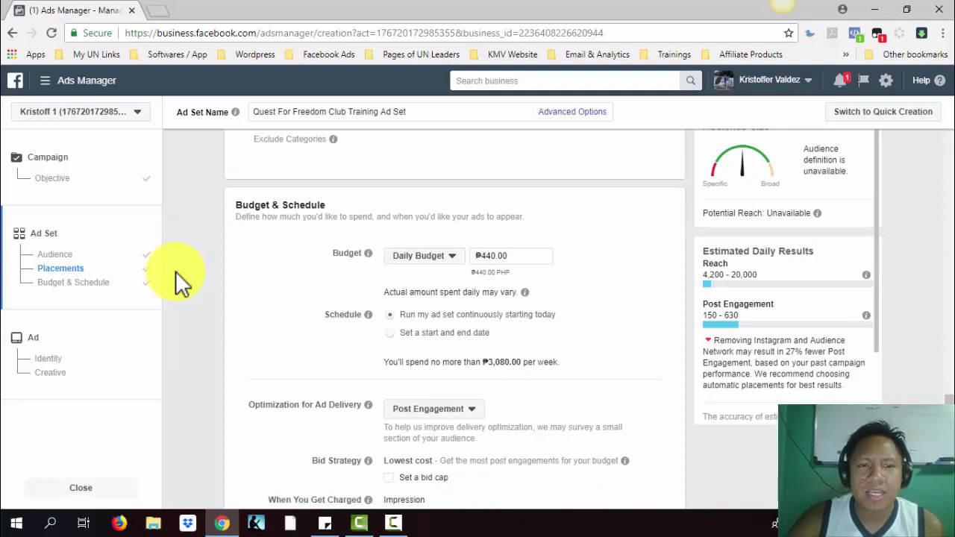
scroll(175, 270, "down", 1)
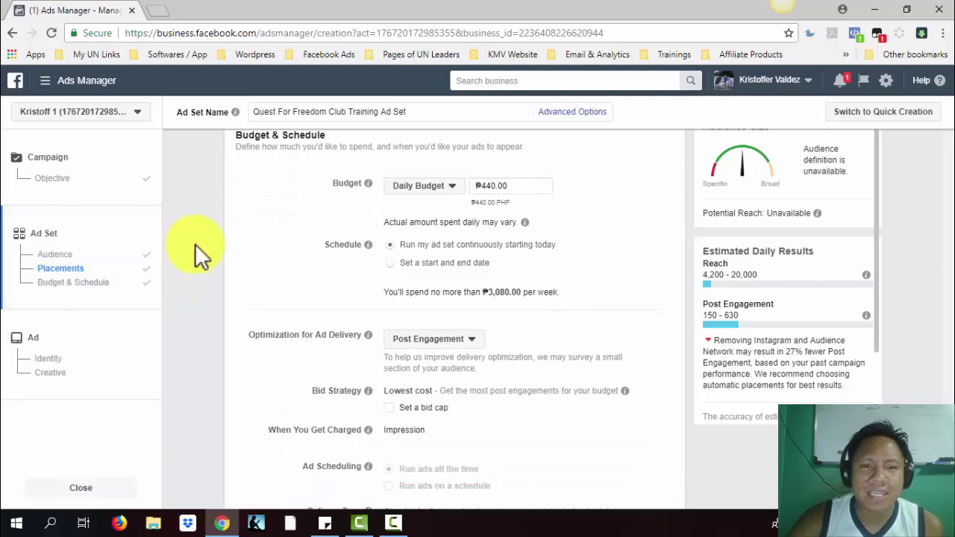
scroll(195, 244, "down", 1)
scroll(195, 244, "up", 1)
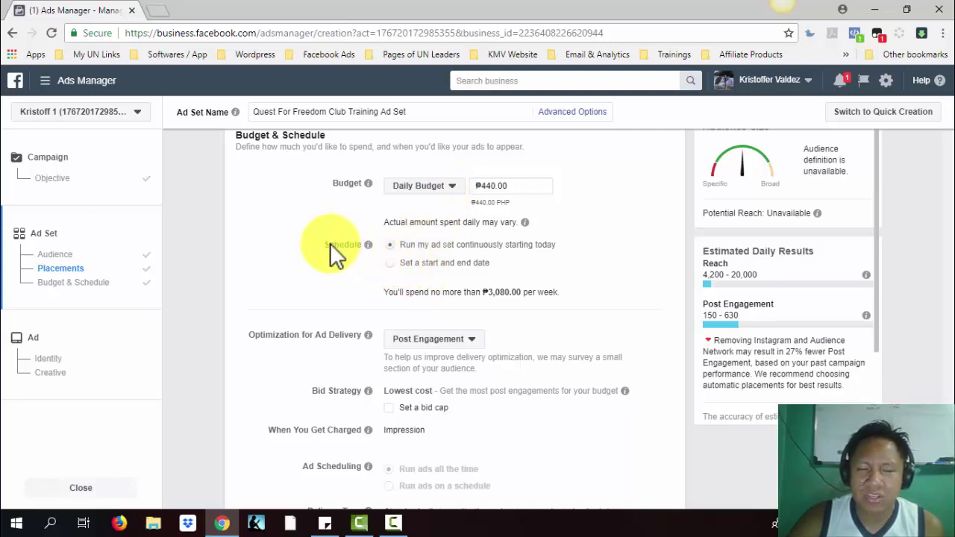
left_click(606, 241)
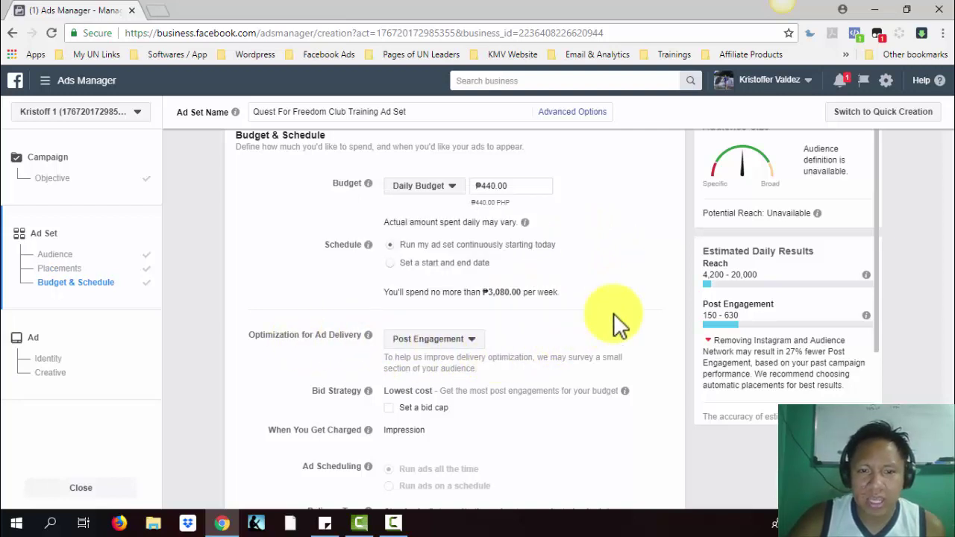
scroll(235, 290, "down", 2)
scroll(235, 290, "up", 3)
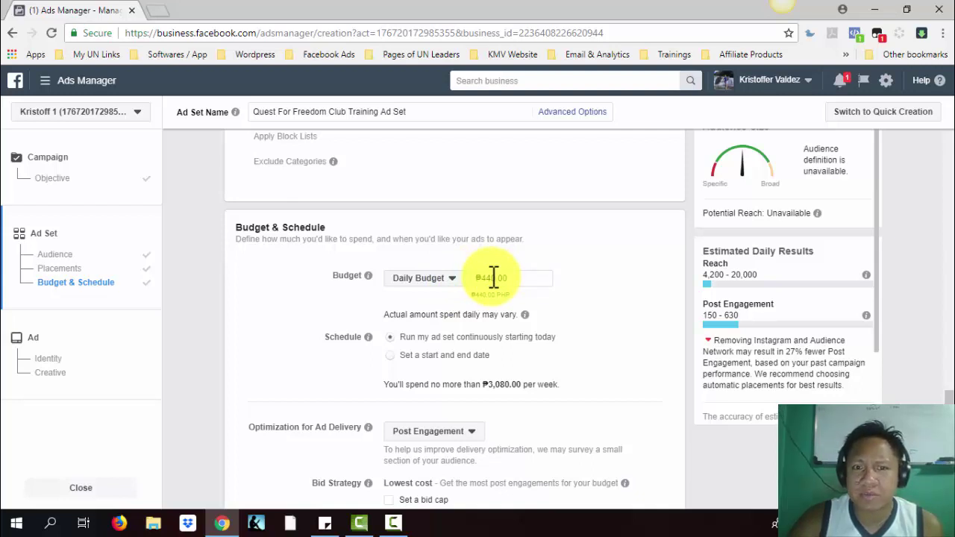
Set the daily budget to the ₱40.00 minimum after ₱39.00 is rejected as too low
left_click(492, 277)
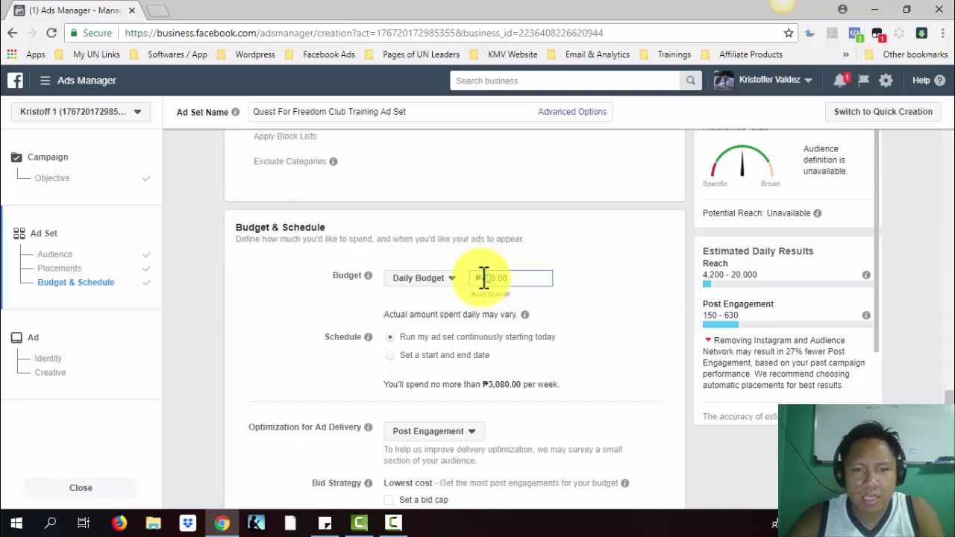
left_click(577, 286)
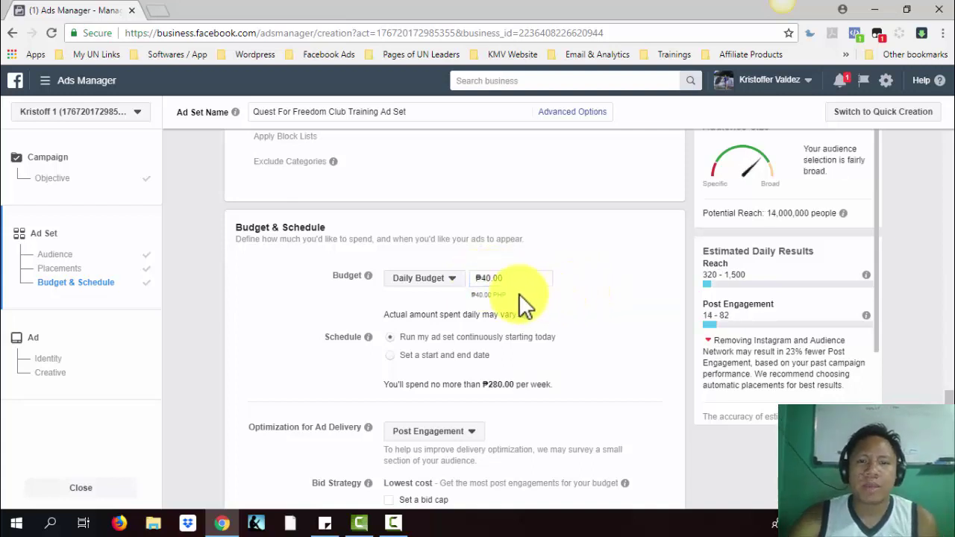
left_click(490, 276)
key("BackSpace")
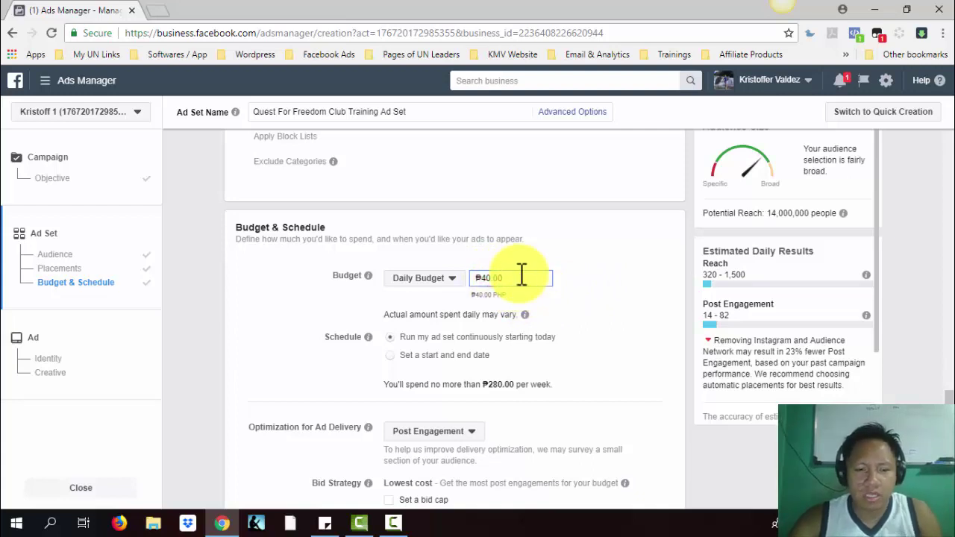
type("39")
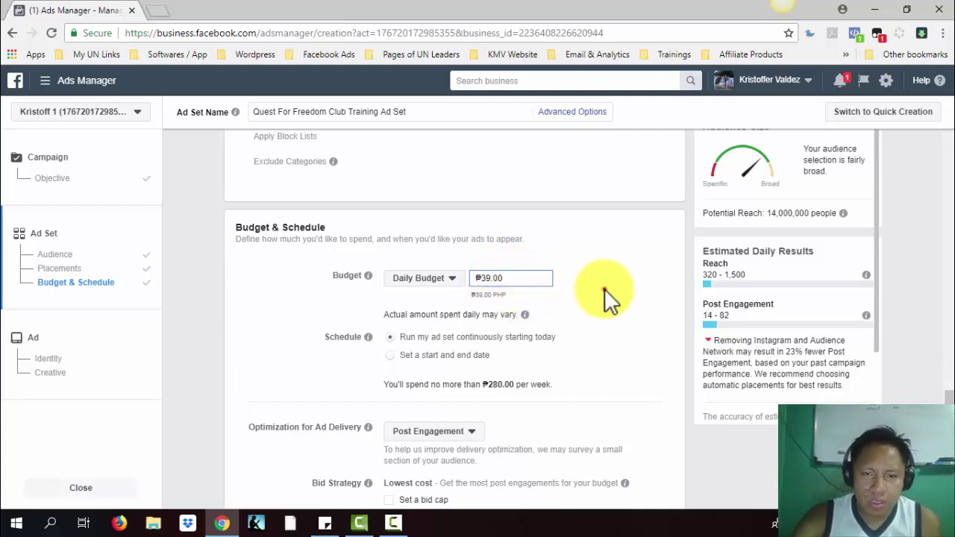
left_click(604, 289)
mouse_move(541, 279)
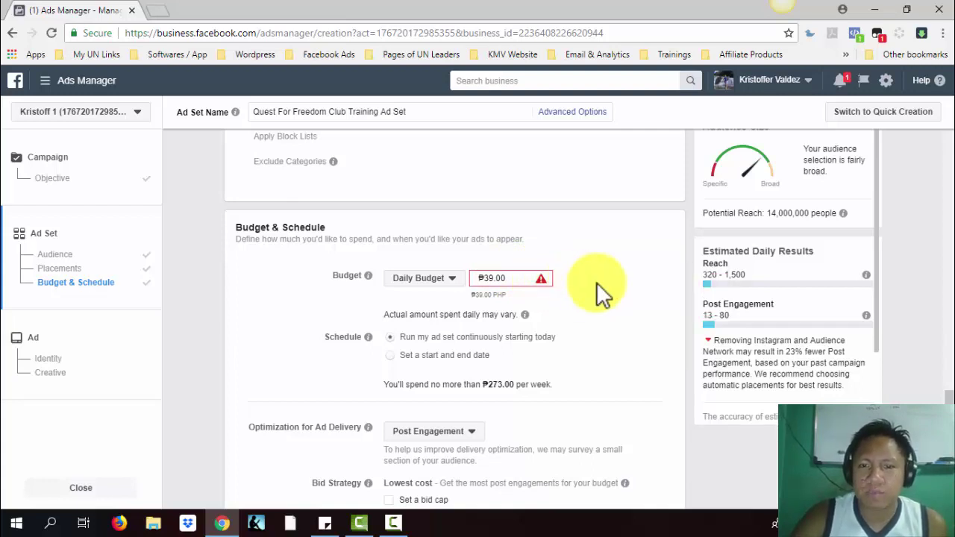
left_click(492, 277)
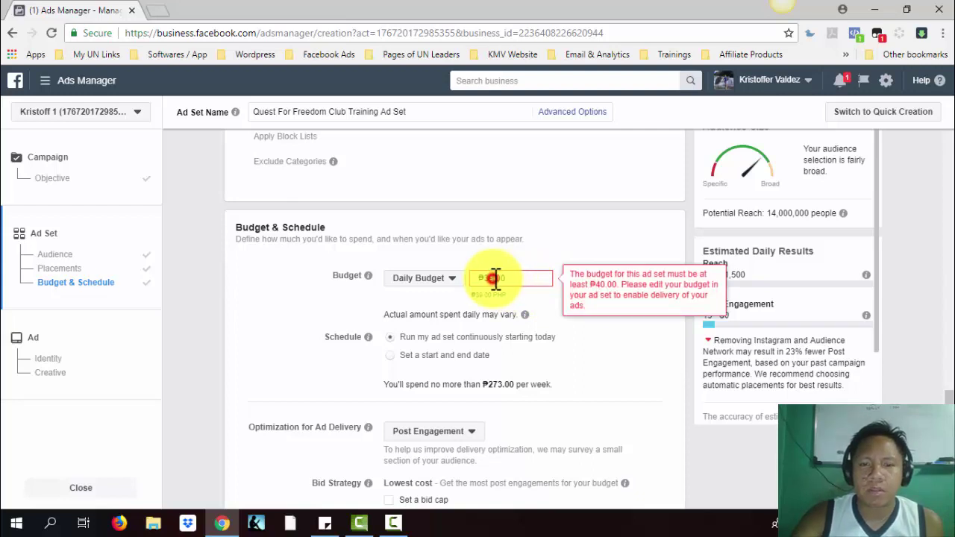
key("BackSpace")
key("BackSpace")
type("40")
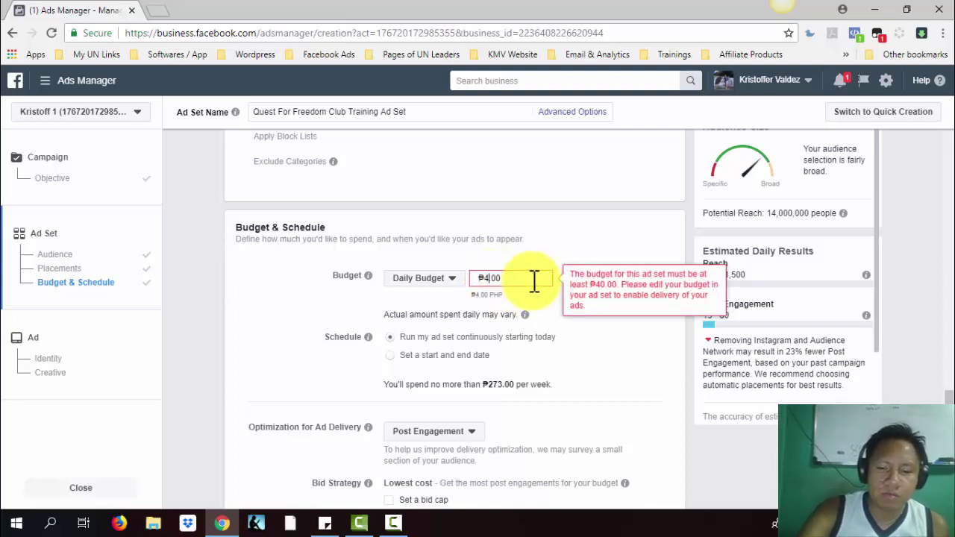
left_click(587, 362)
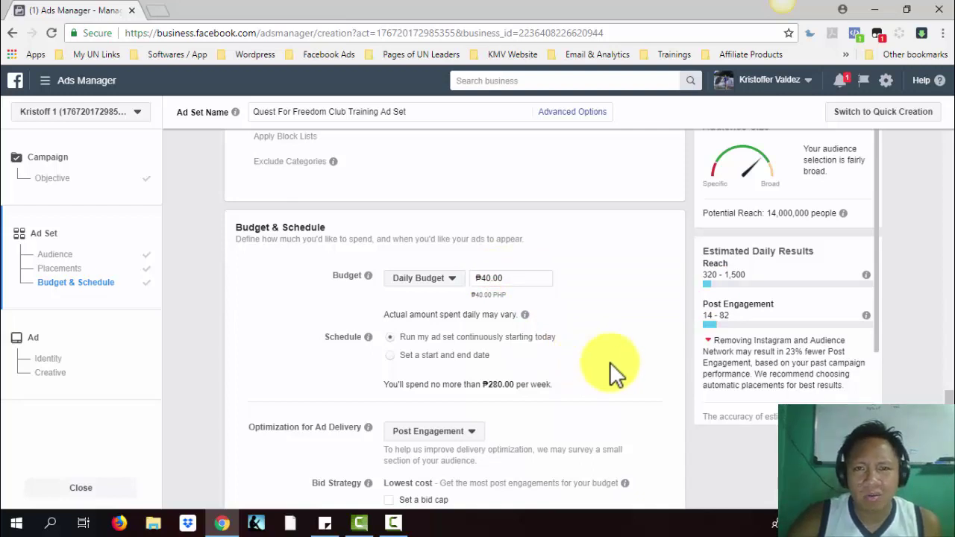
left_click(633, 324)
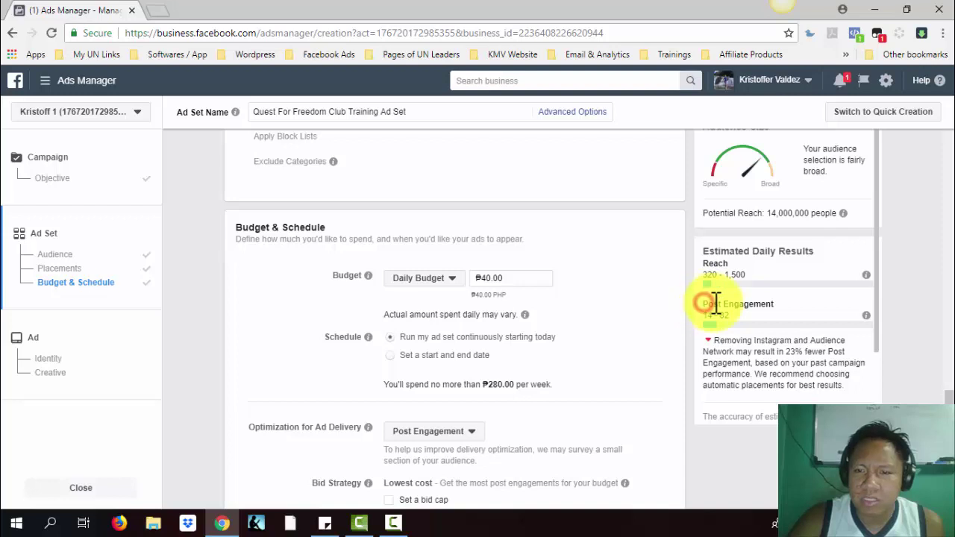
left_click_drag(706, 306, 773, 305)
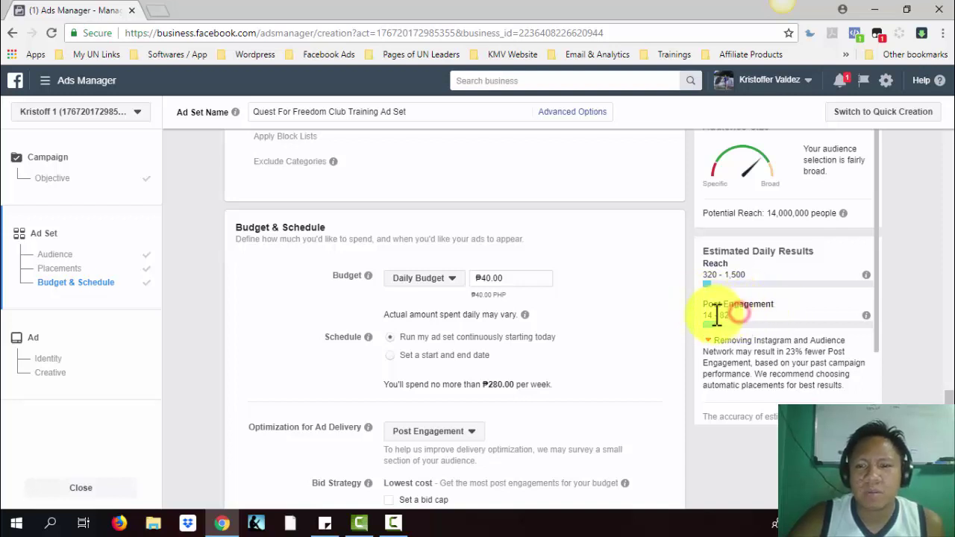
left_click_drag(705, 316, 734, 314)
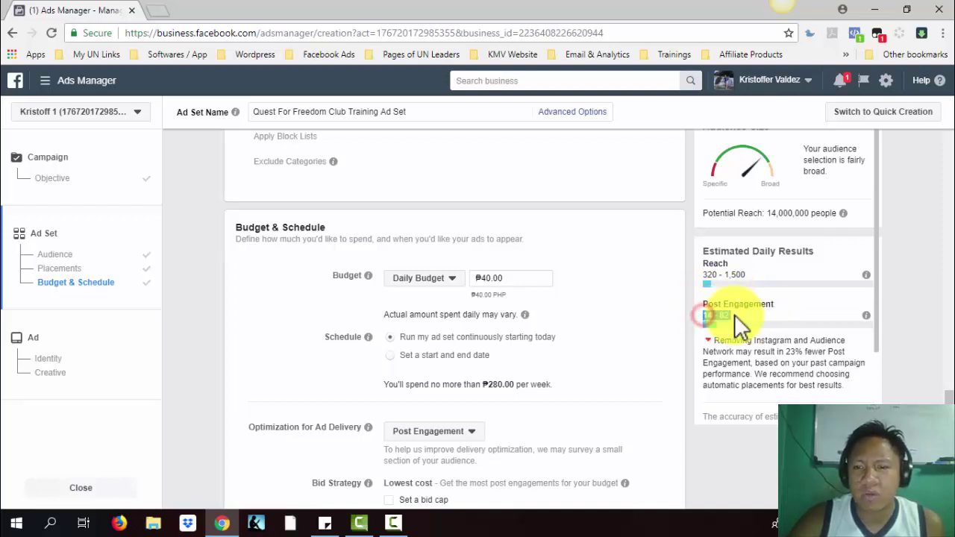
left_click(642, 320)
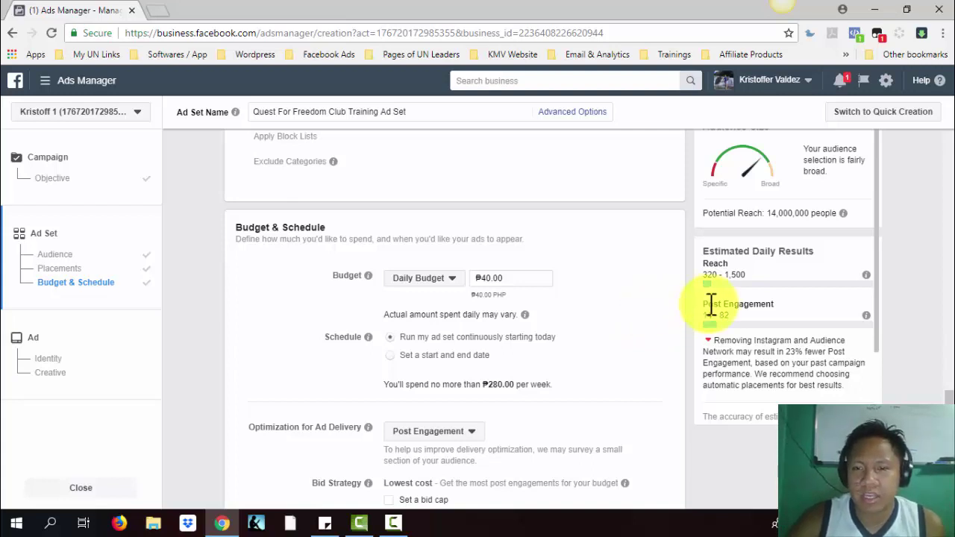
left_click_drag(707, 304, 764, 304)
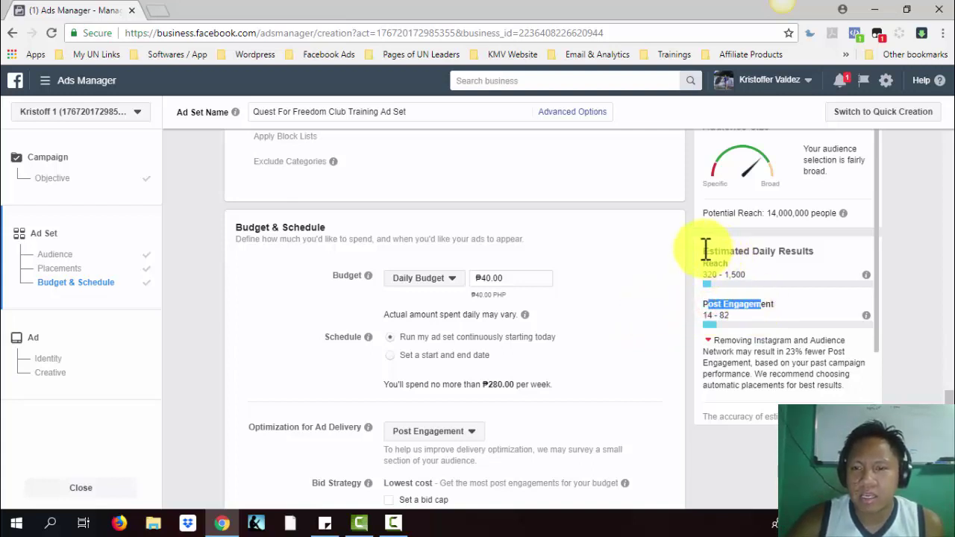
left_click_drag(711, 253, 814, 254)
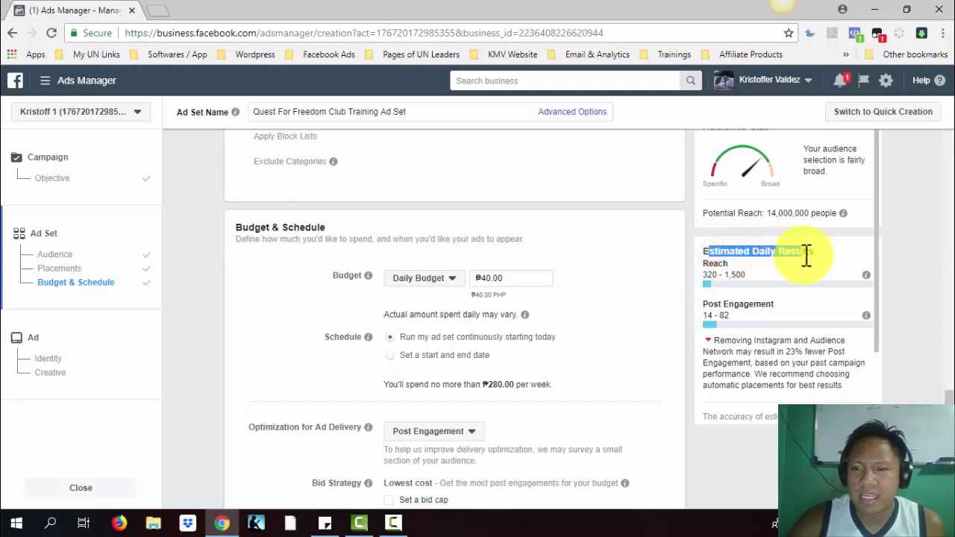
left_click(583, 292)
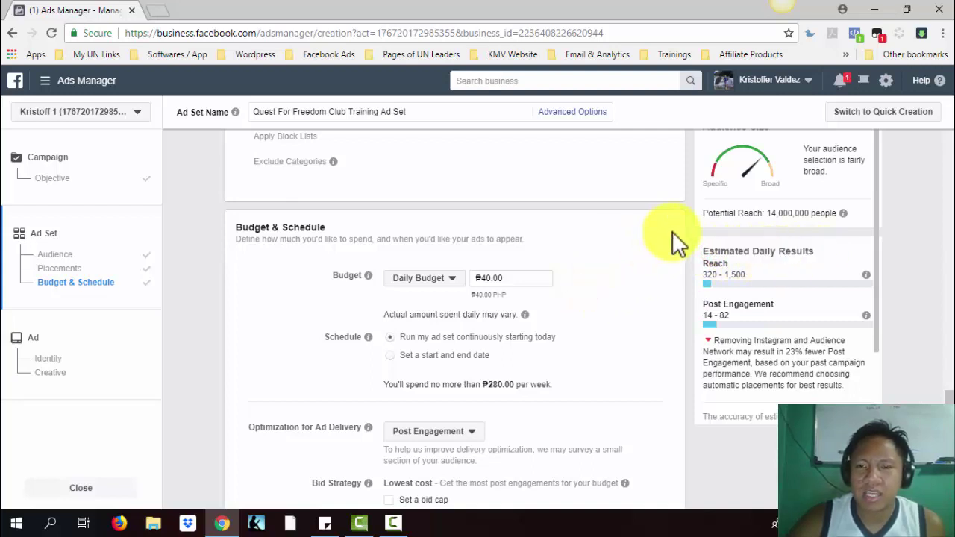
left_click_drag(705, 212, 808, 213)
left_click(766, 213)
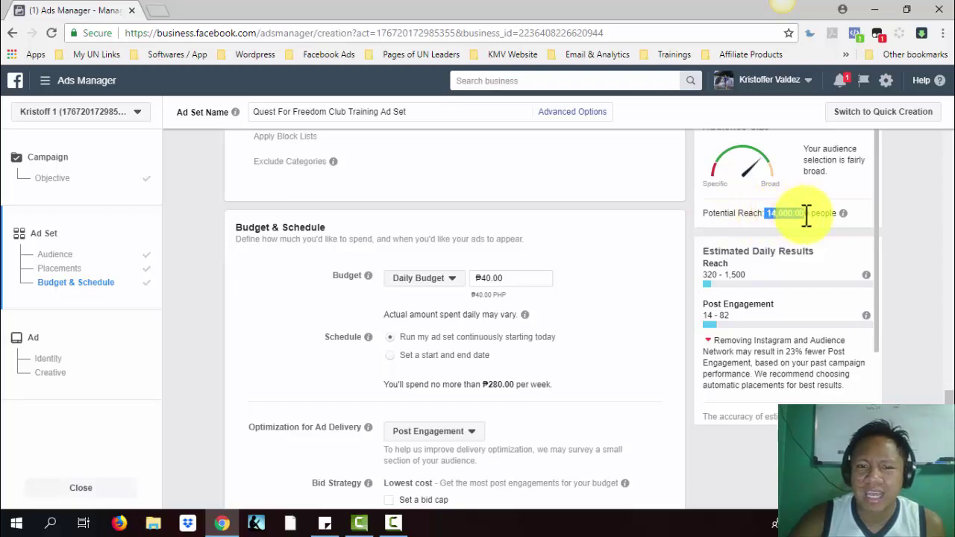
scroll(622, 311, "up", 3)
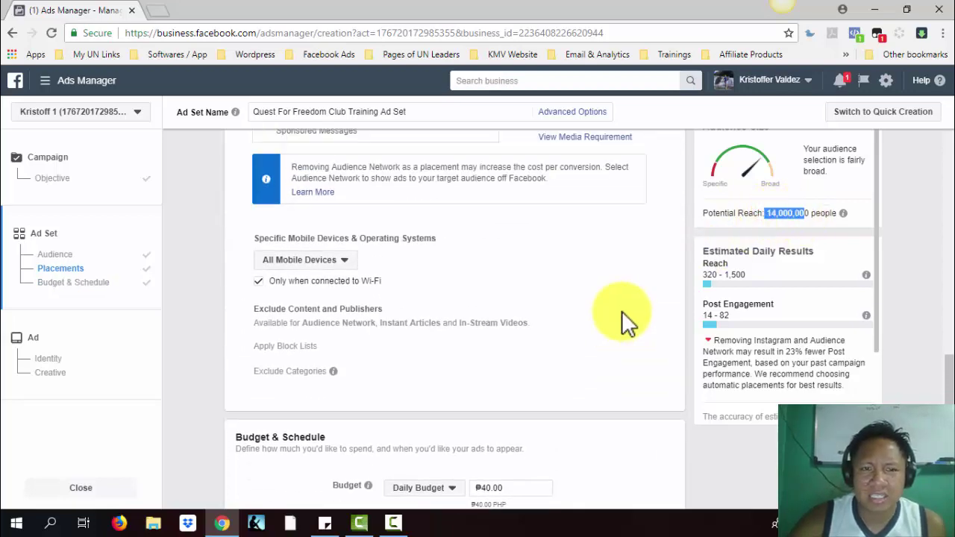
scroll(622, 310, "up", 3)
scroll(622, 311, "up", 5)
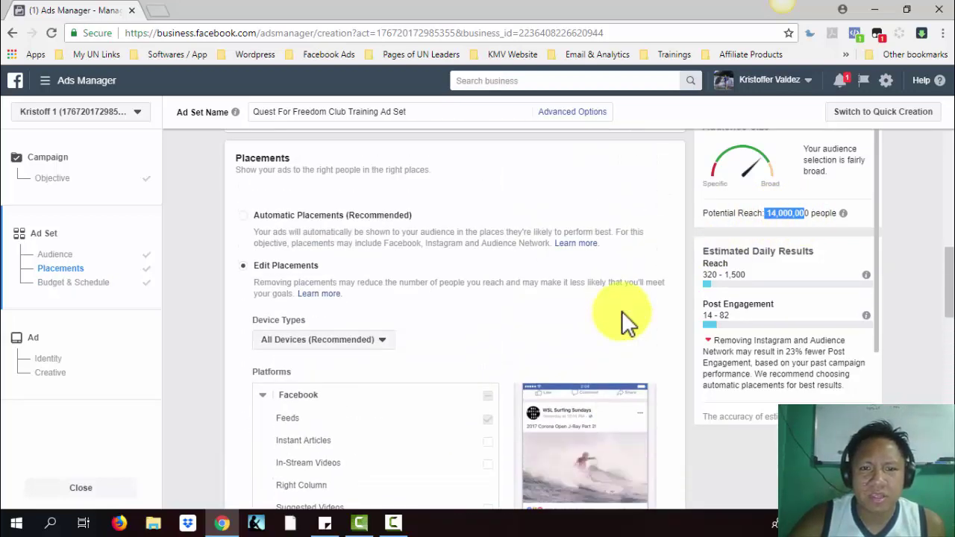
scroll(622, 310, "up", 4)
scroll(622, 311, "up", 3)
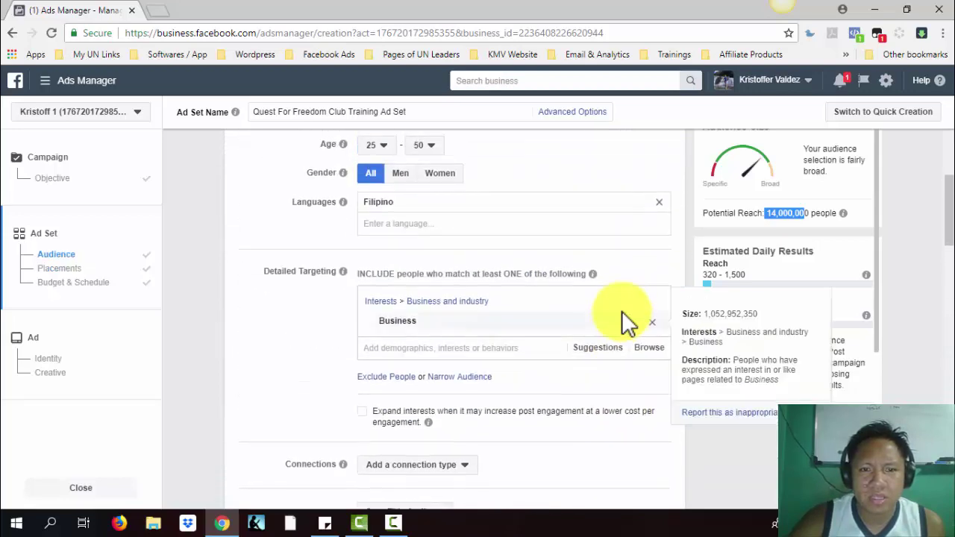
scroll(622, 310, "up", 1)
scroll(622, 310, "up", 2)
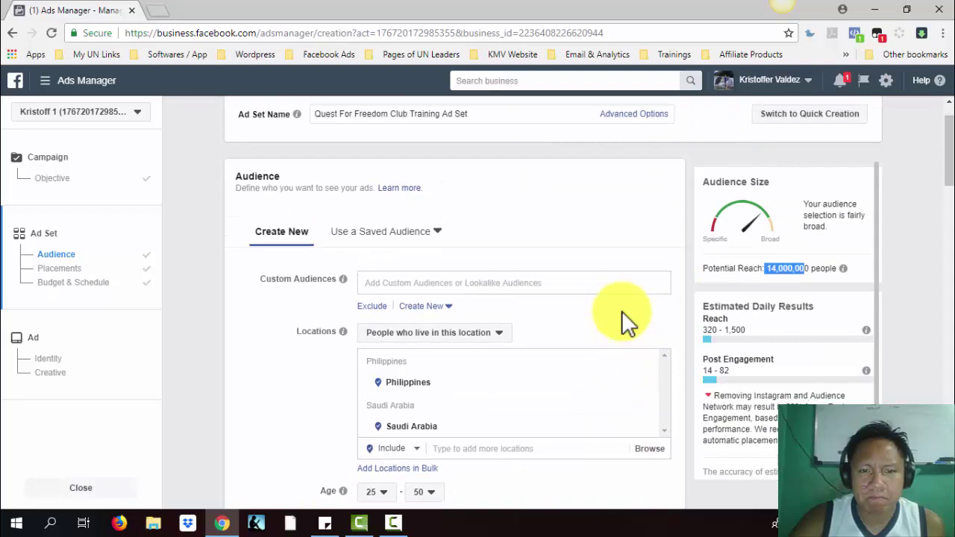
scroll(623, 313, "down", 2)
scroll(667, 317, "down", 2)
scroll(674, 303, "down", 2)
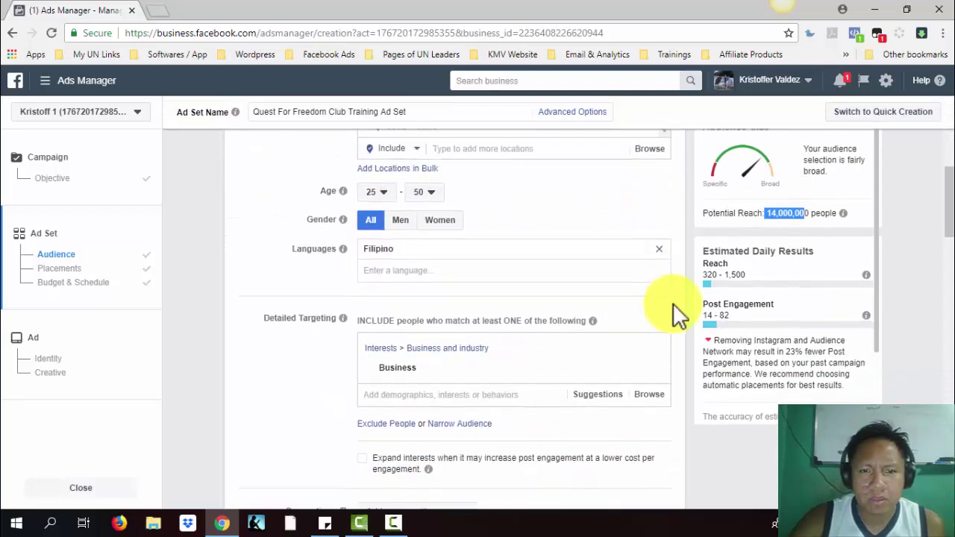
scroll(673, 303, "down", 4)
scroll(673, 305, "down", 3)
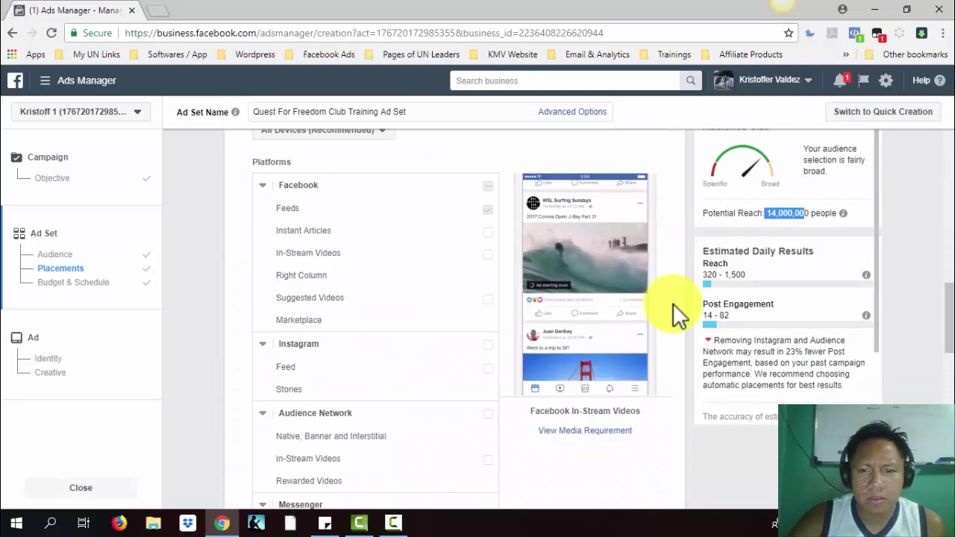
scroll(674, 305, "down", 3)
scroll(675, 310, "down", 4)
scroll(673, 303, "down", 1)
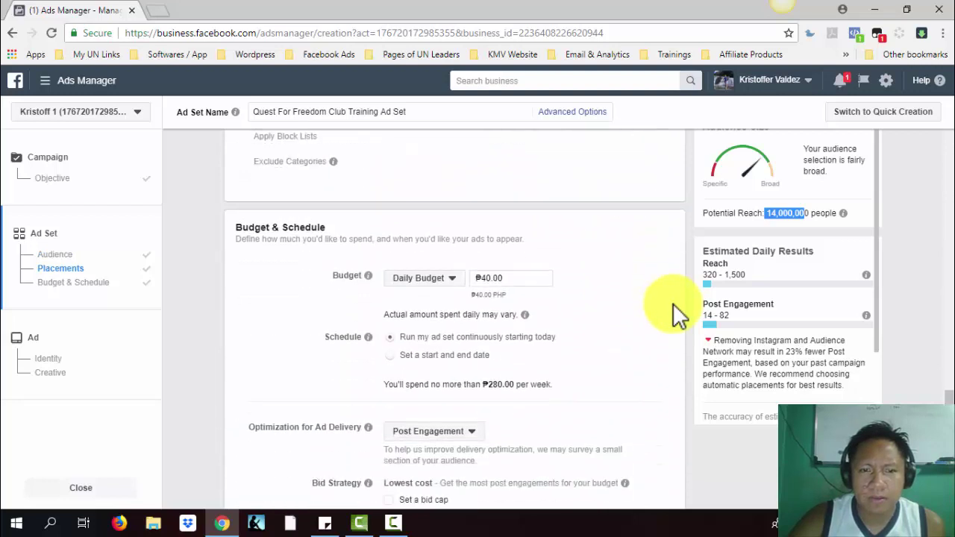
scroll(673, 303, "down", 1)
scroll(673, 303, "down", 1)
scroll(673, 303, "up", 1)
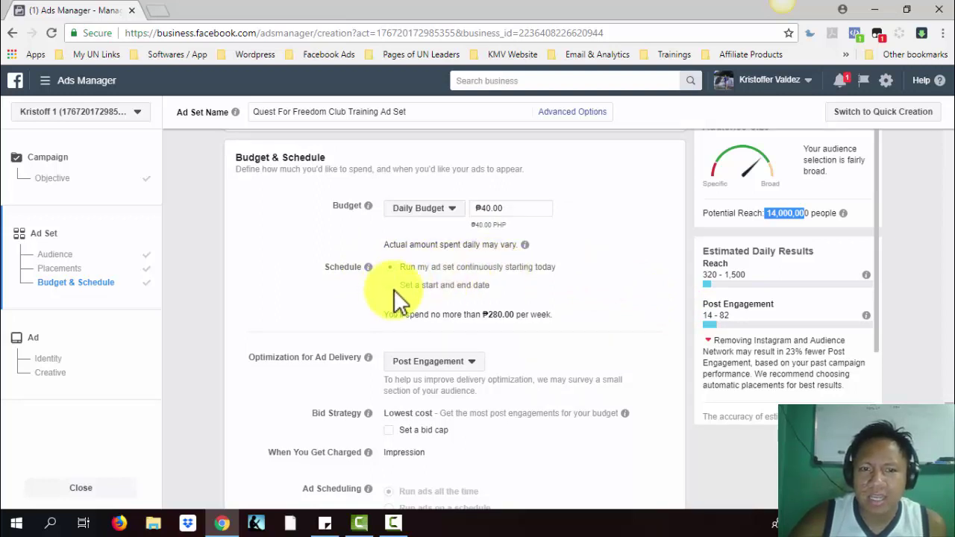
left_click(391, 288)
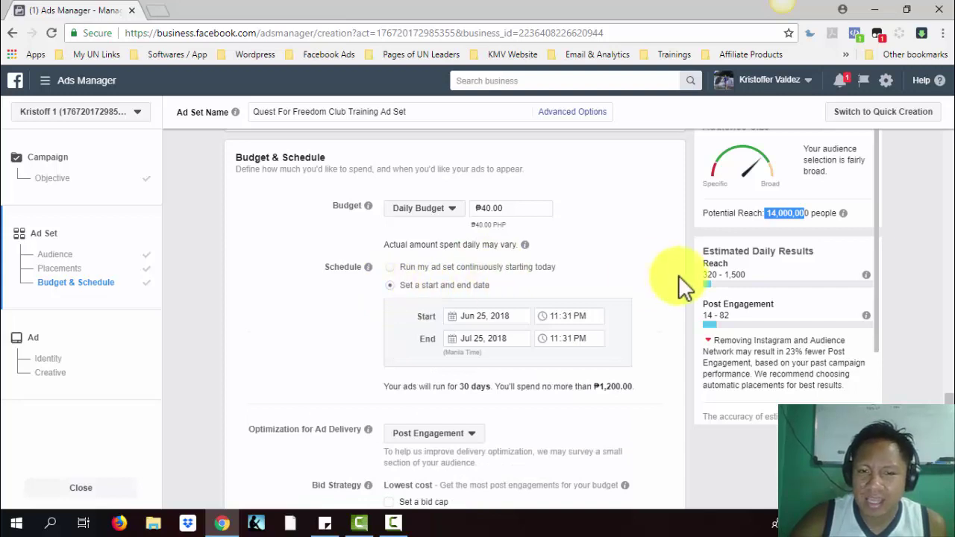
scroll(679, 275, "down", 2)
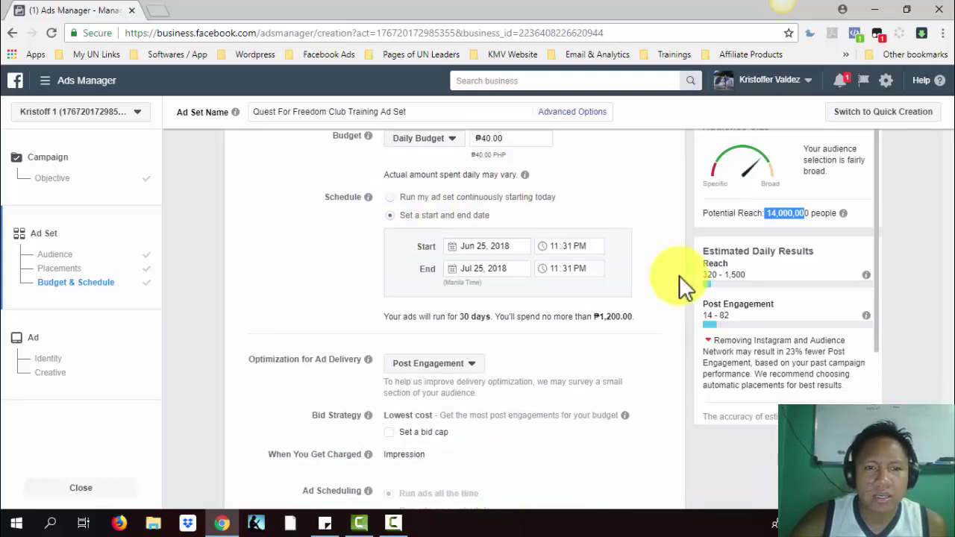
scroll(680, 275, "down", 1)
scroll(679, 276, "down", 2)
scroll(547, 264, "down", 2)
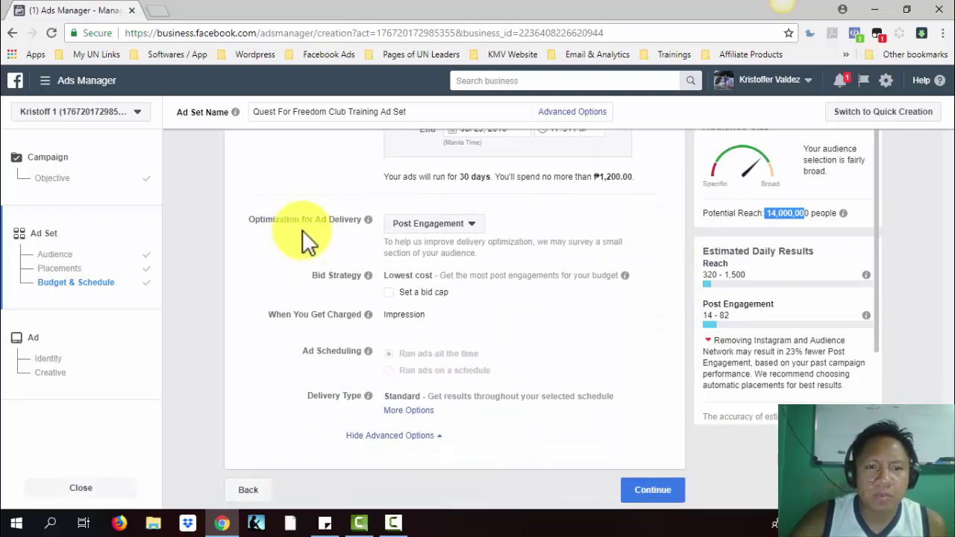
left_click(473, 226)
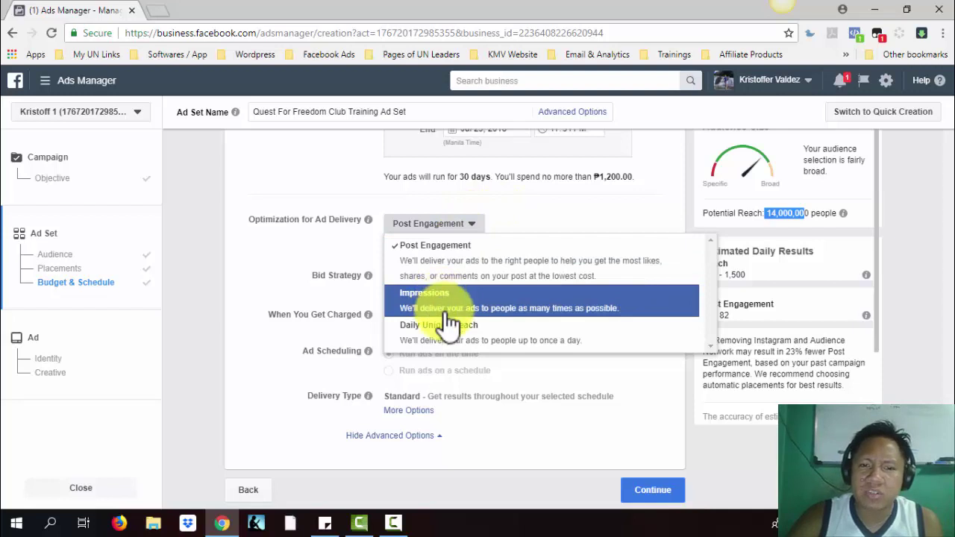
left_click(607, 223)
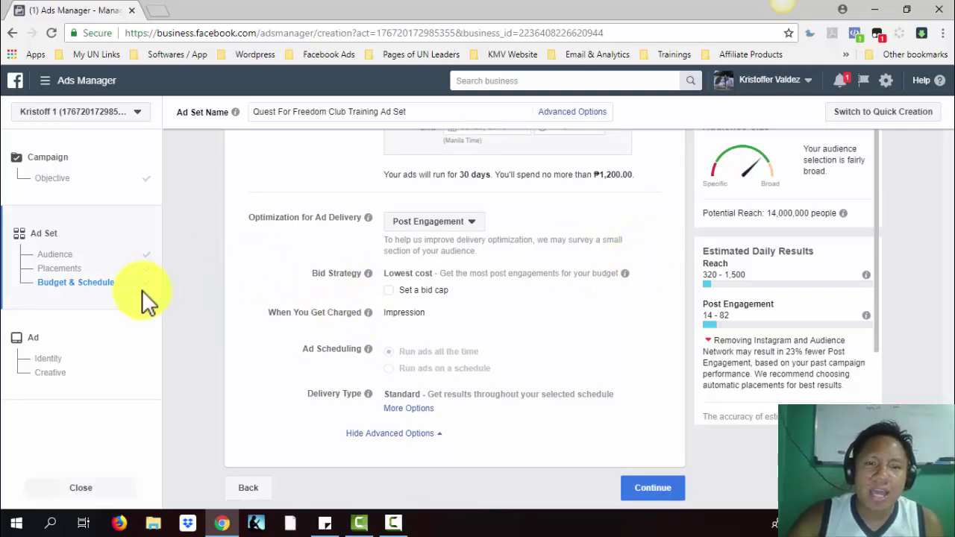
Review the Audience, Placements and Budget & Schedule settings, then continue to the ad setup
left_click(57, 254)
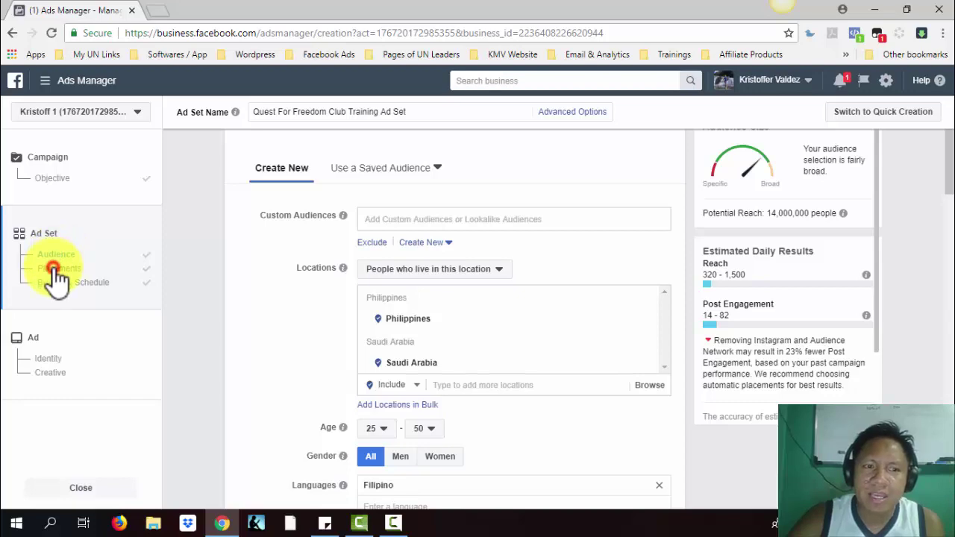
left_click(53, 268)
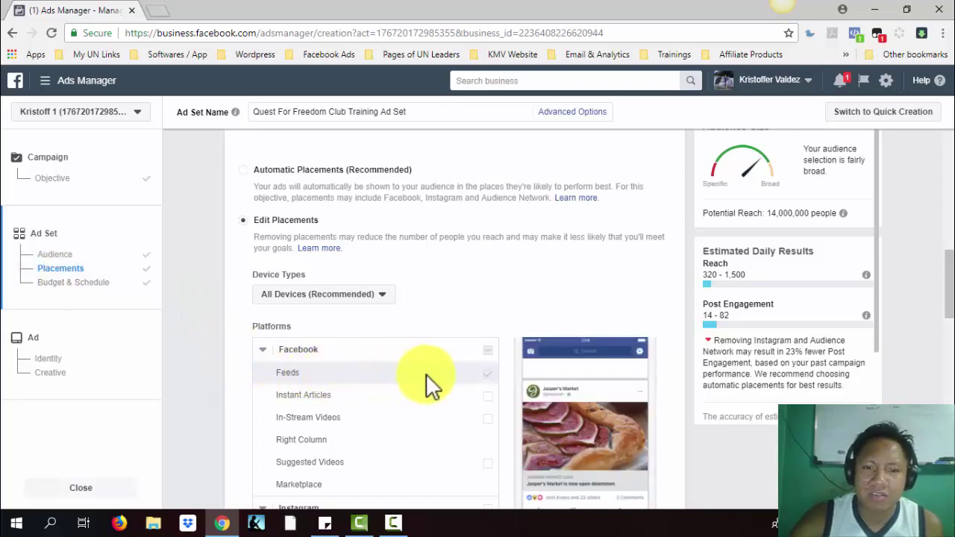
left_click(84, 288)
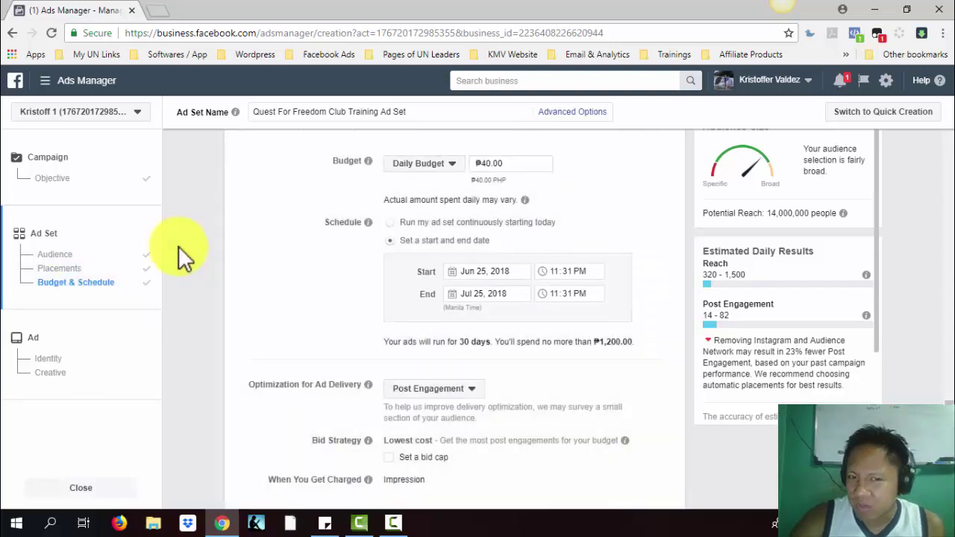
scroll(179, 246, "down", 3)
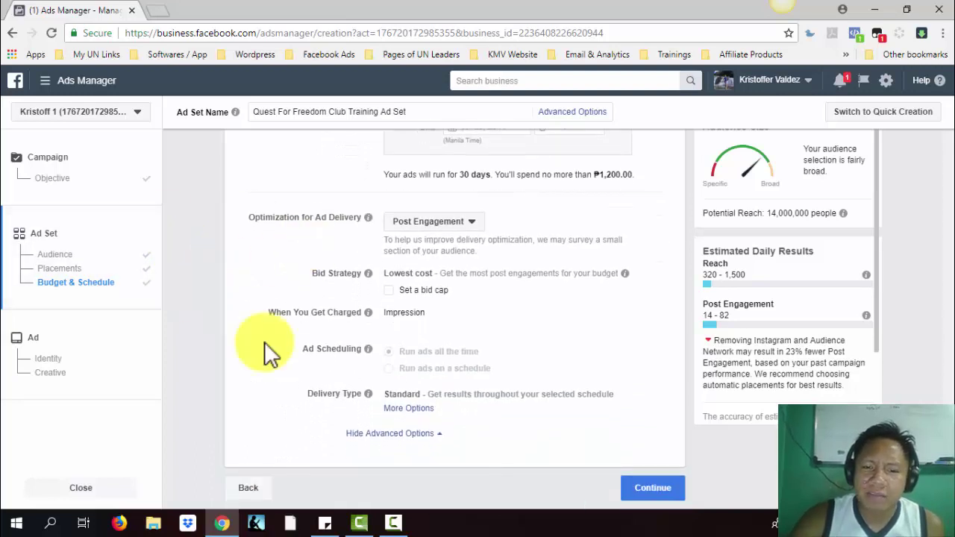
left_click(652, 491)
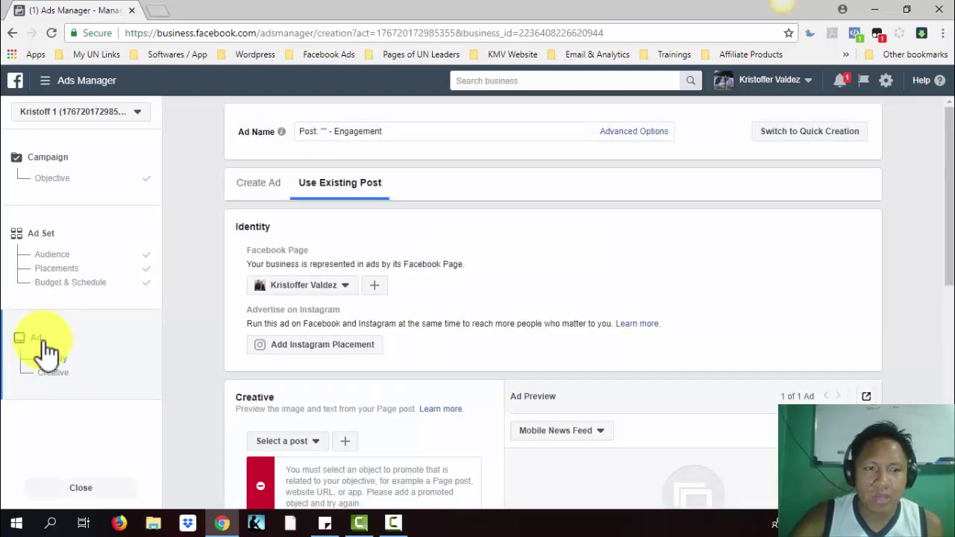
Replace the default ad name with 'Quest For Freedom Club Ad COpy'
left_click(416, 131)
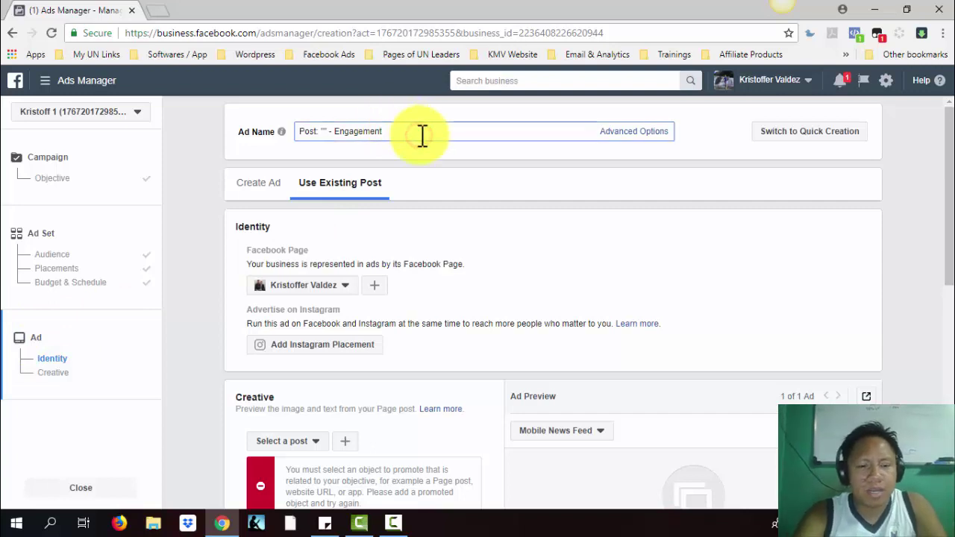
key("ctrl+a")
type("C")
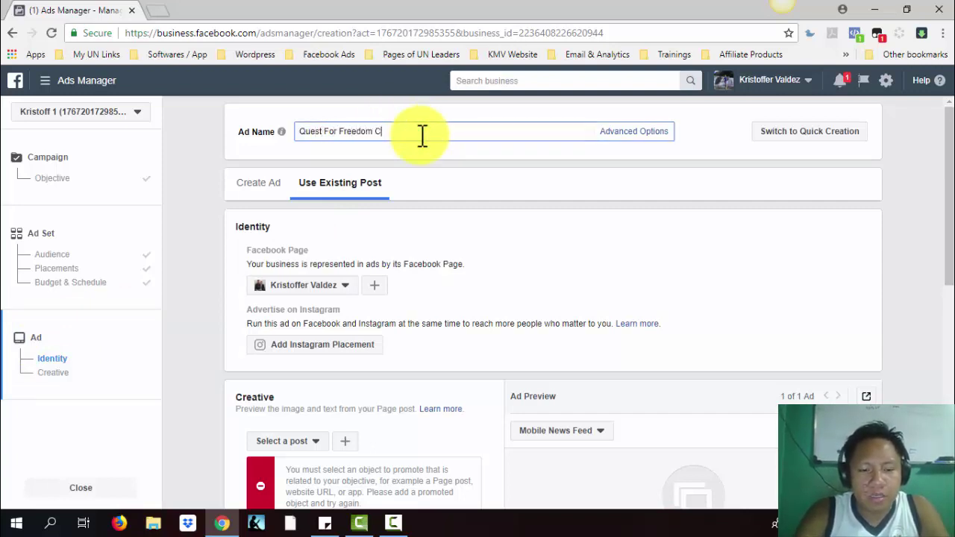
type("lub Ad")
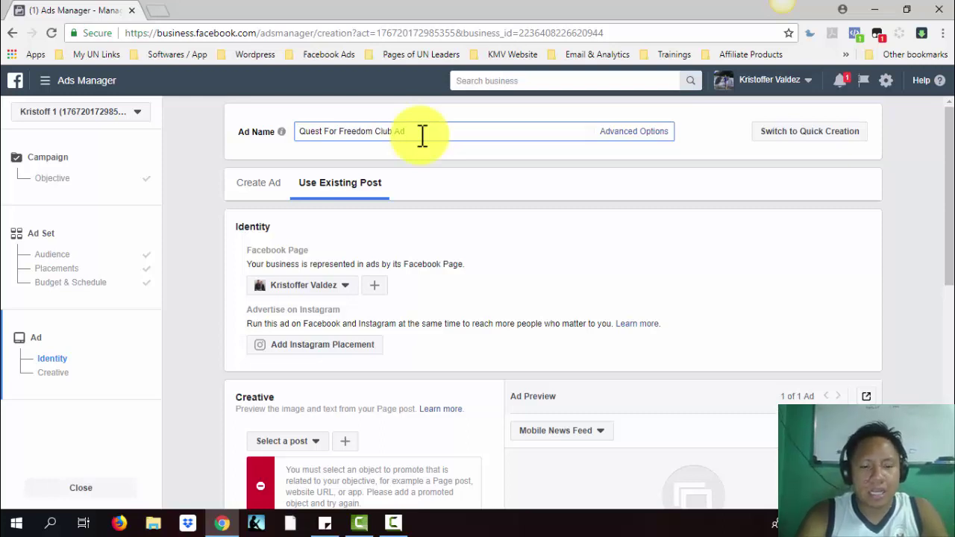
type("N")
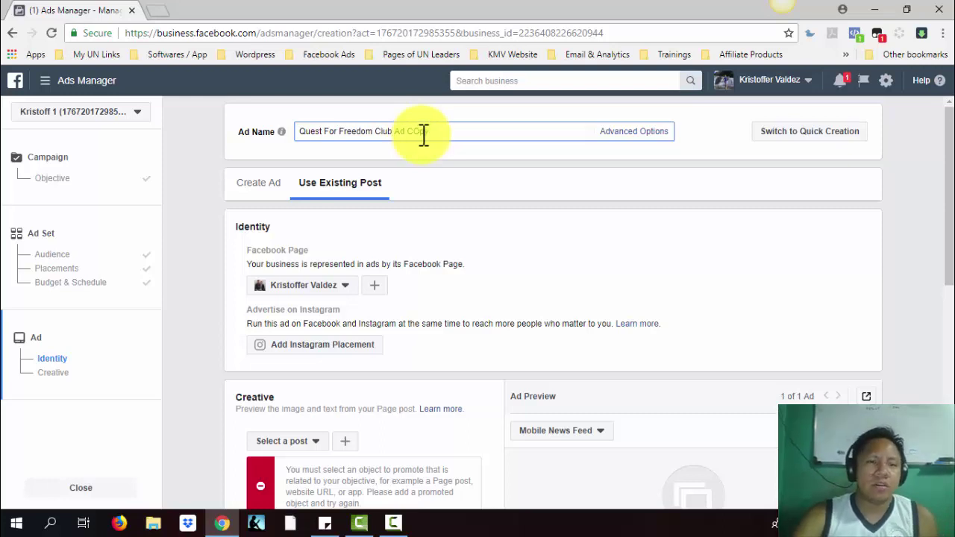
left_click(187, 256)
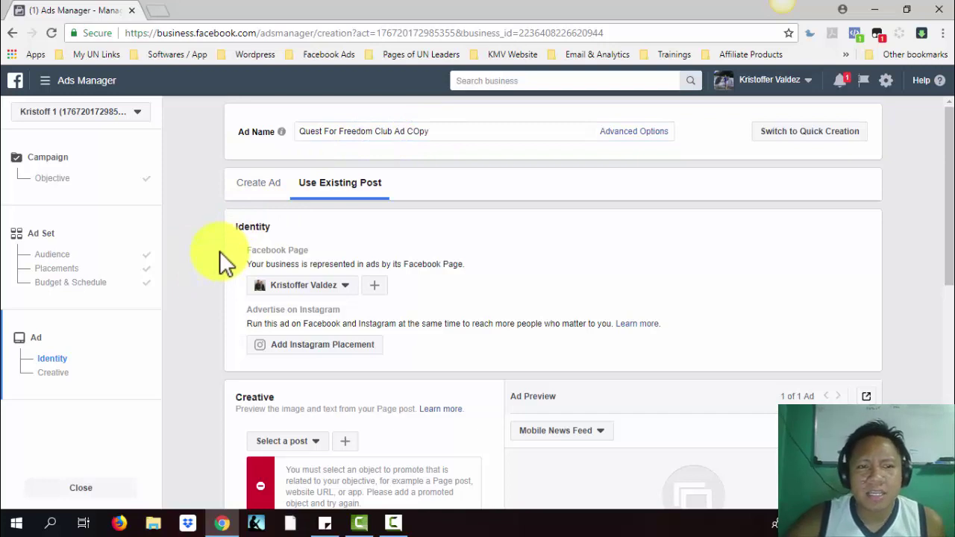
Scroll through the Creative section to review its options
scroll(205, 254, "down", 2)
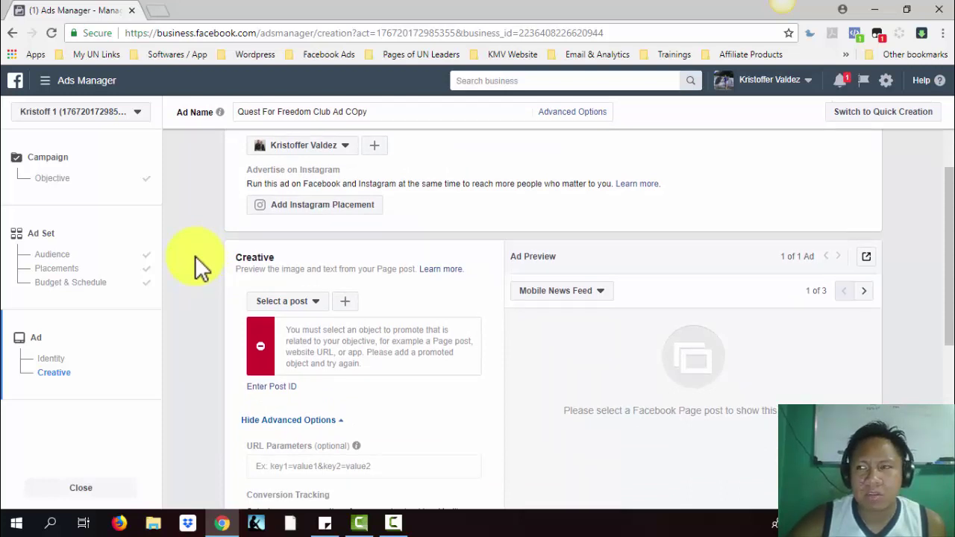
scroll(195, 256, "down", 3)
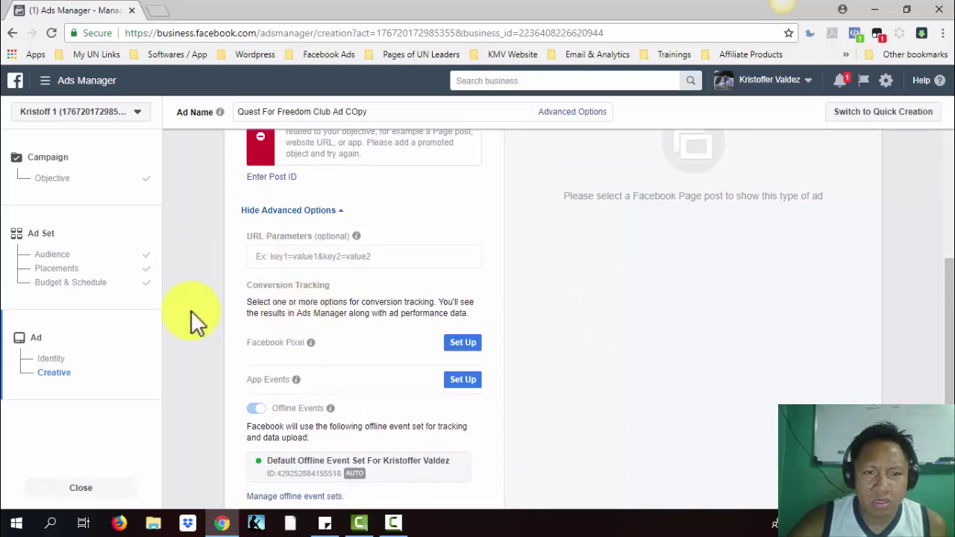
scroll(182, 308, "up", 3)
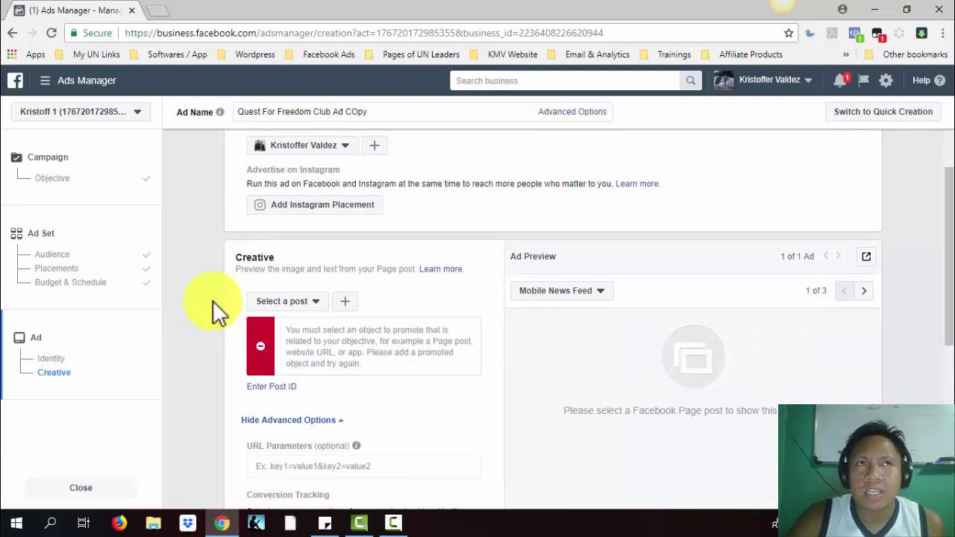
scroll(213, 300, "up", 1)
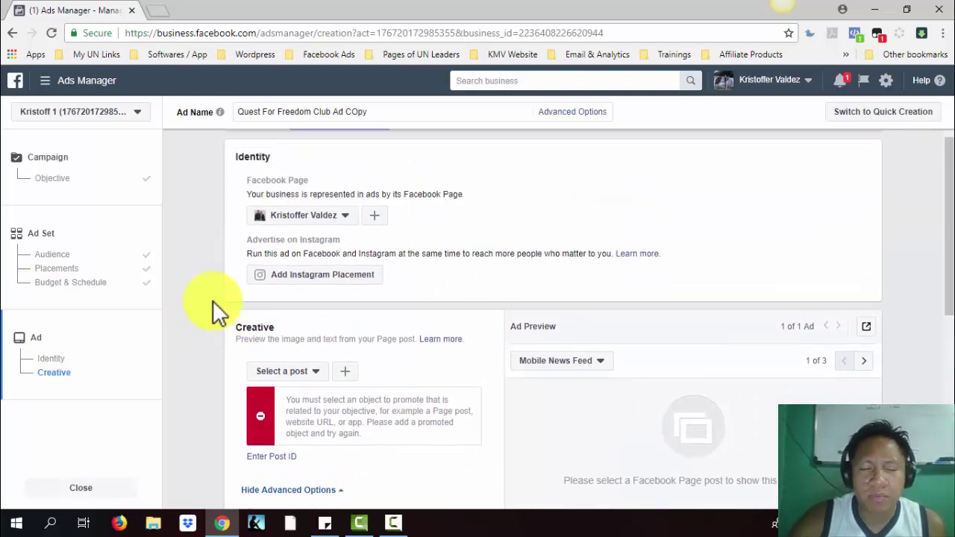
scroll(213, 301, "down", 2)
scroll(212, 300, "down", 1)
scroll(212, 301, "down", 1)
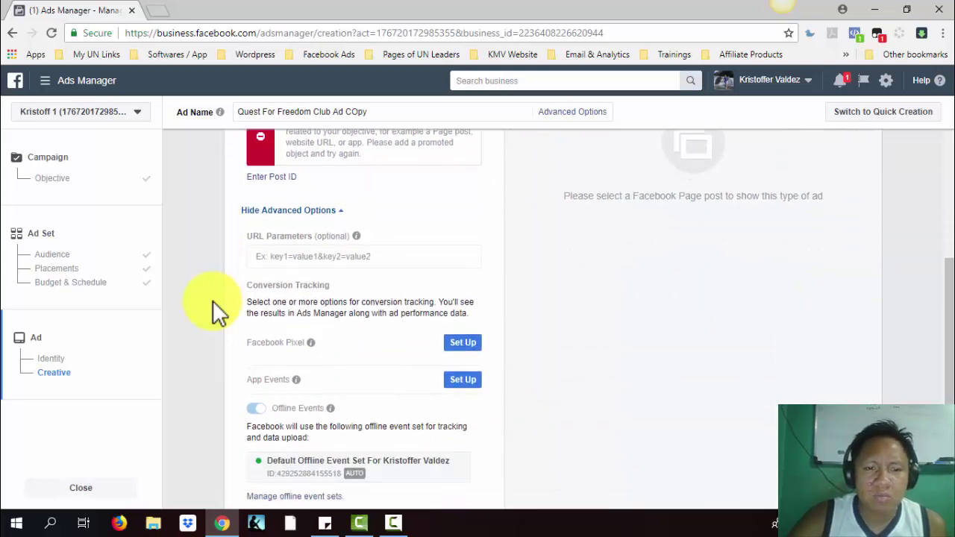
scroll(213, 301, "down", 2)
scroll(212, 300, "up", 2)
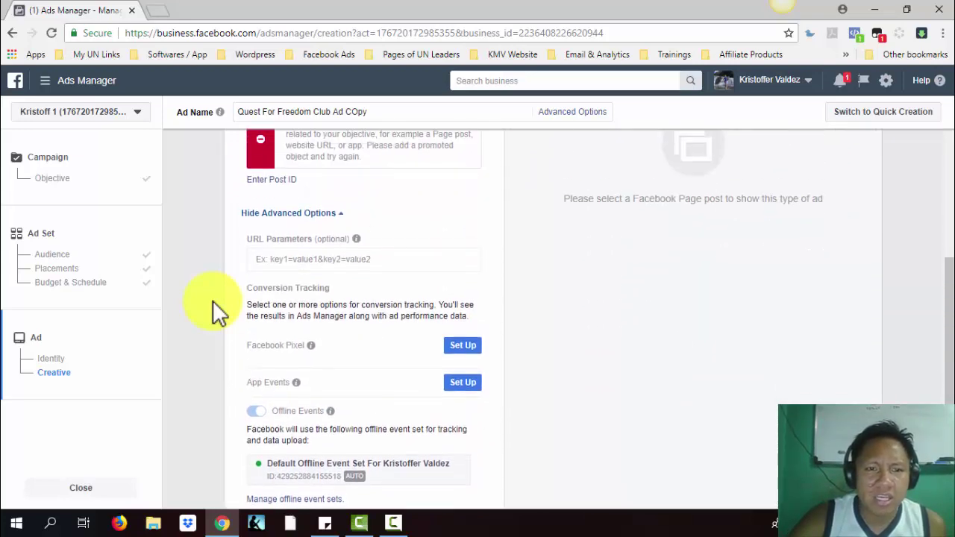
scroll(213, 301, "up", 1)
scroll(212, 301, "up", 1)
scroll(212, 300, "up", 1)
scroll(213, 300, "down", 1)
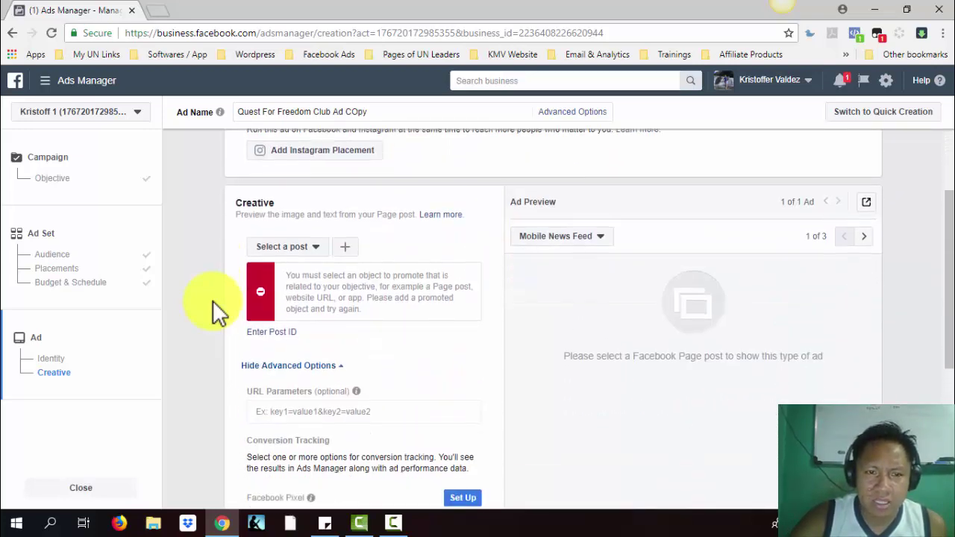
scroll(212, 301, "down", 1)
scroll(213, 301, "up", 1)
scroll(213, 301, "up", 1)
scroll(213, 301, "down", 2)
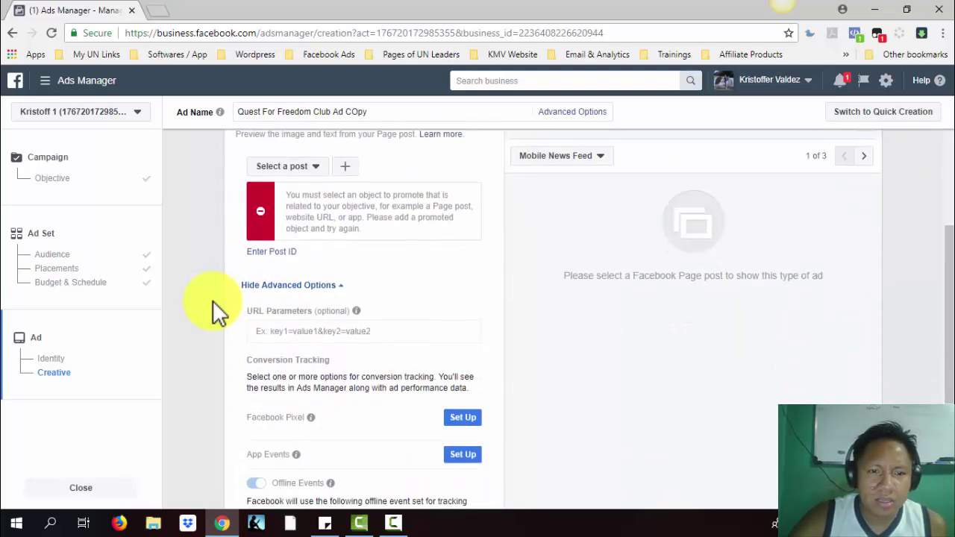
scroll(213, 300, "down", 1)
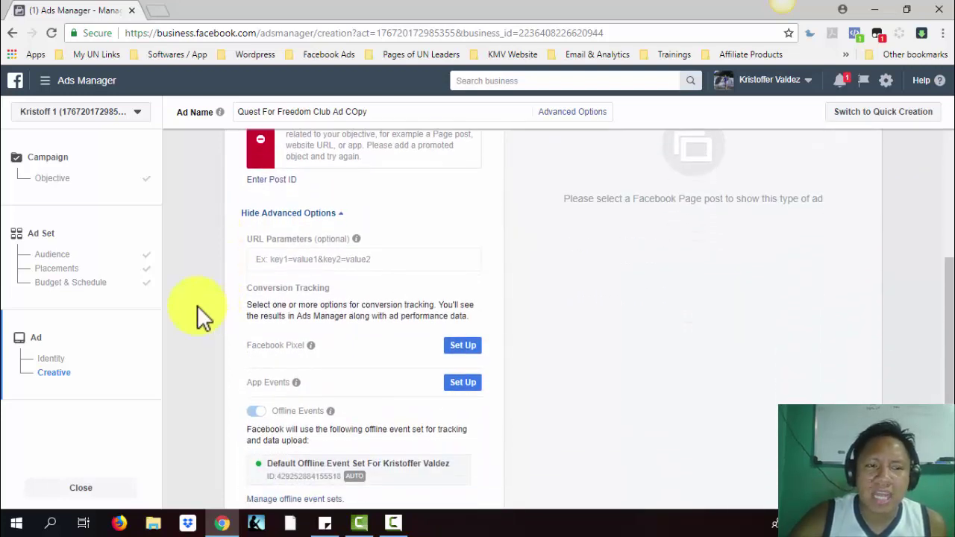
scroll(209, 304, "up", 1)
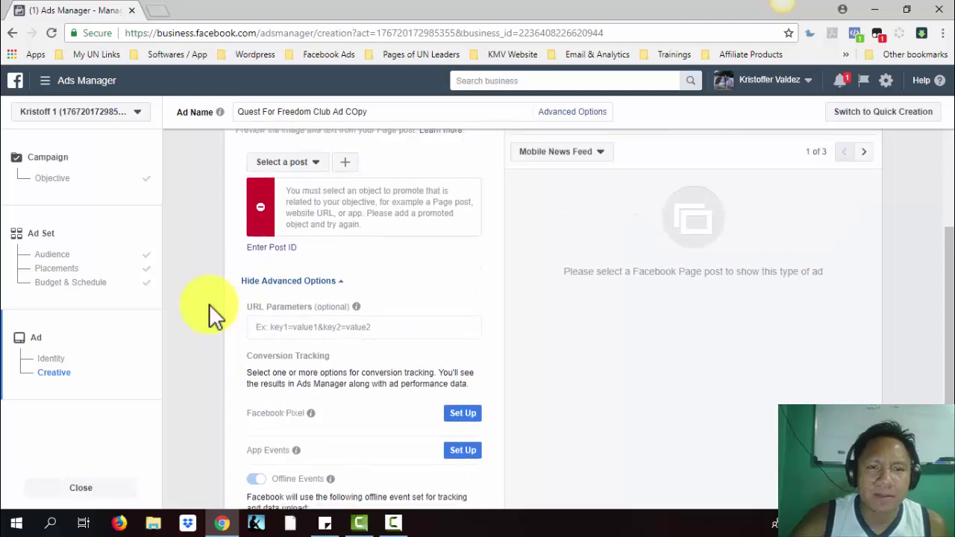
scroll(209, 304, "up", 3)
scroll(209, 304, "up", 1)
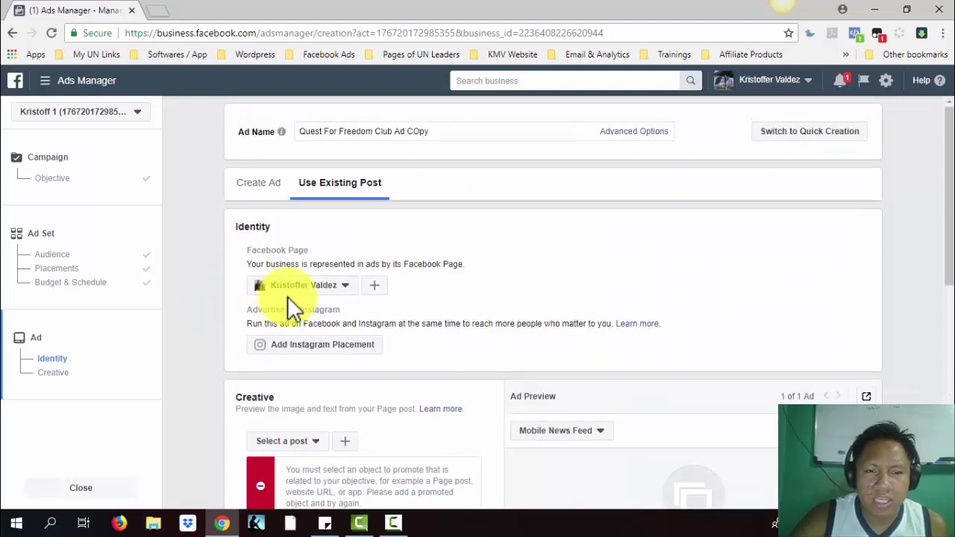
scroll(442, 284, "down", 1)
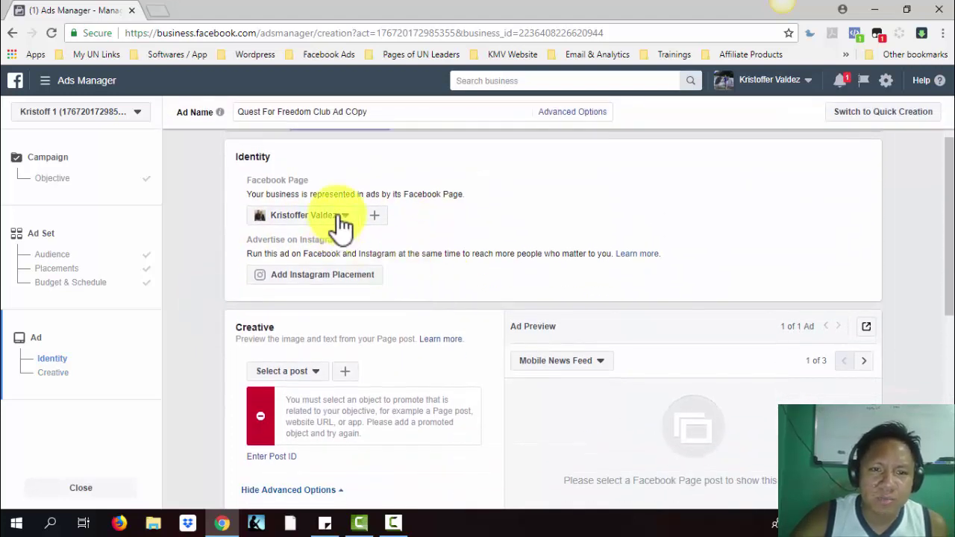
left_click(342, 215)
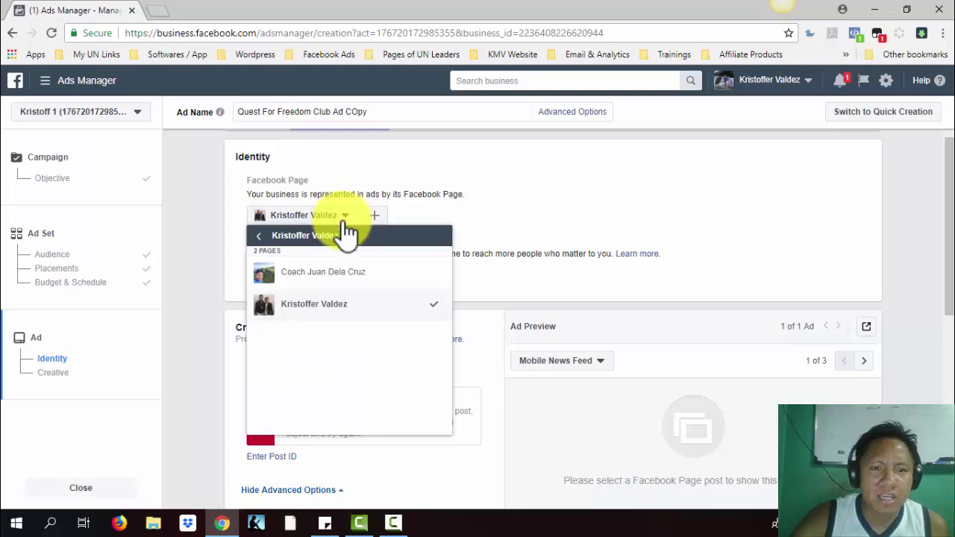
left_click(337, 277)
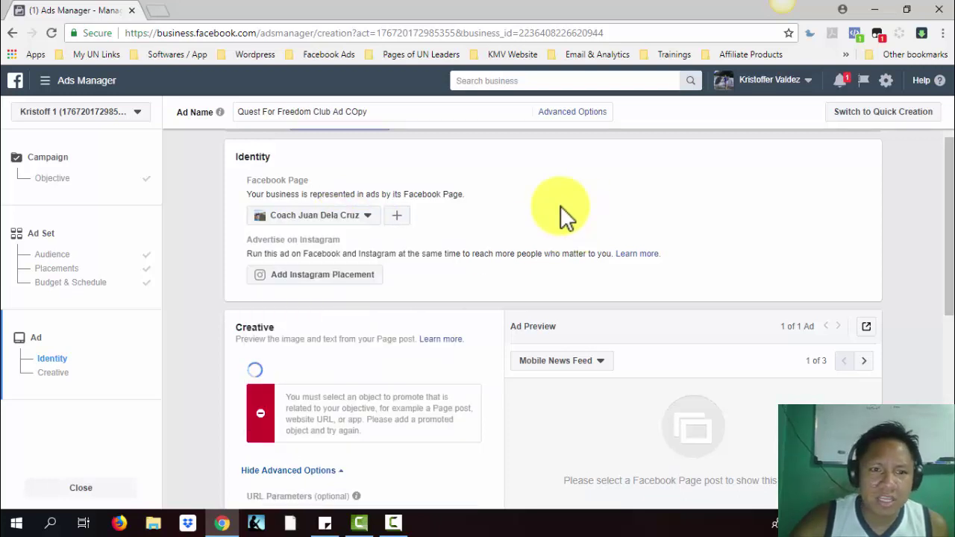
scroll(173, 248, "down", 1)
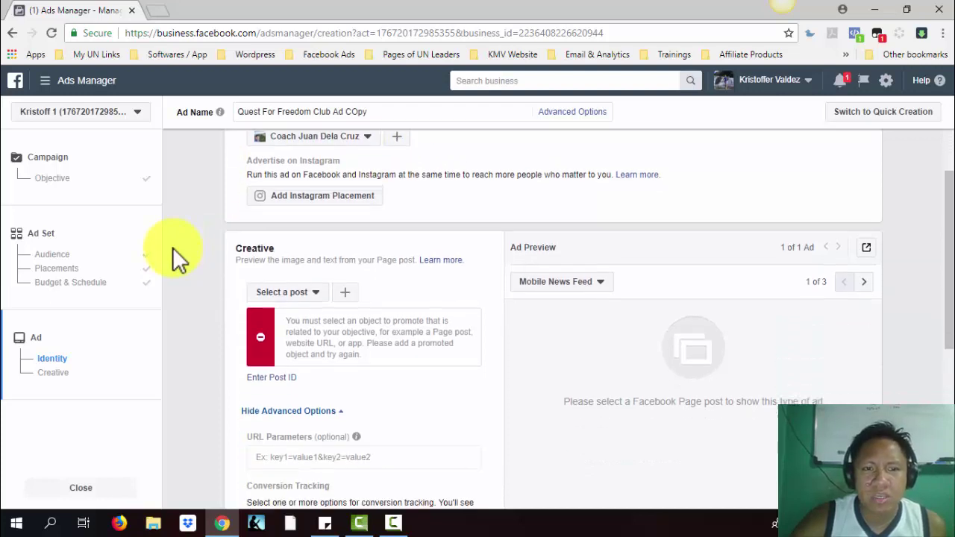
scroll(180, 250, "down", 1)
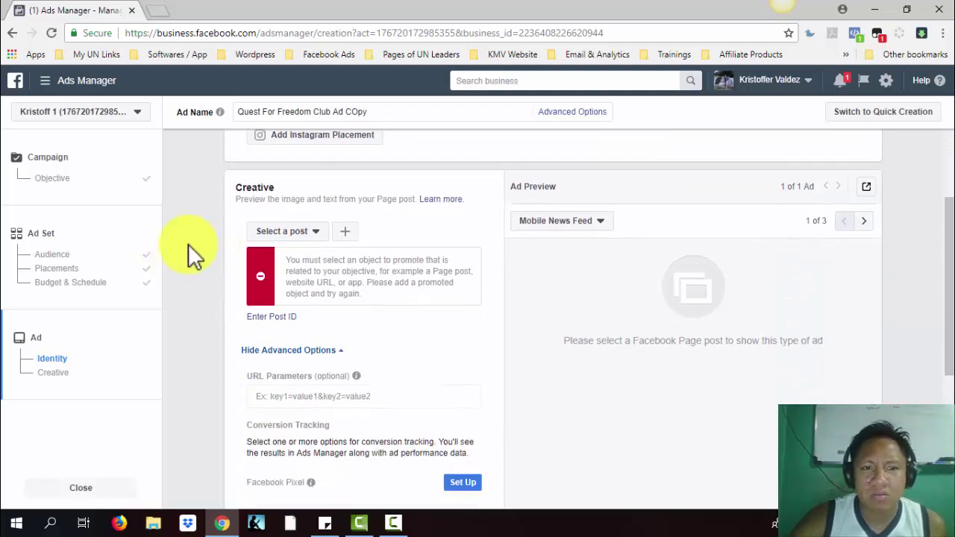
Choose the first existing Page post as the ad's creative
left_click(312, 235)
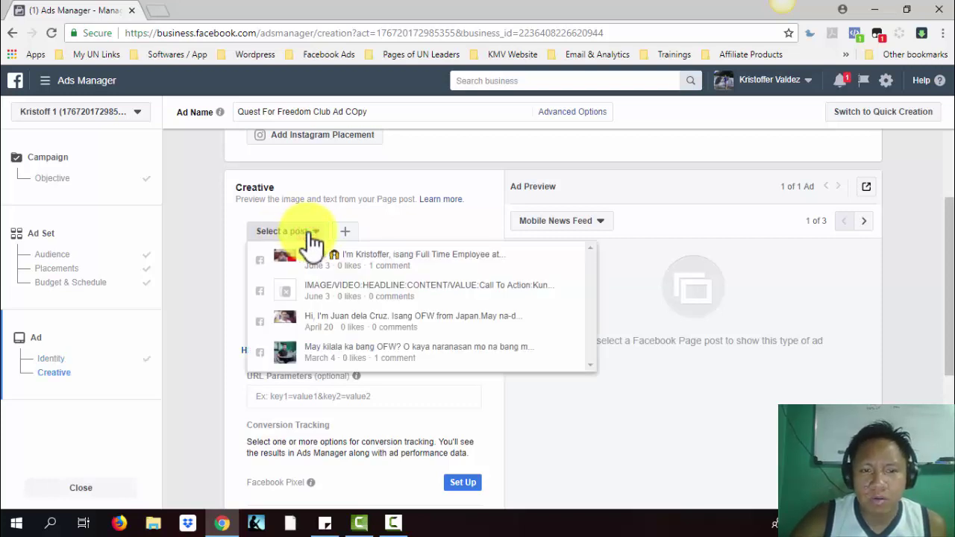
left_click(386, 265)
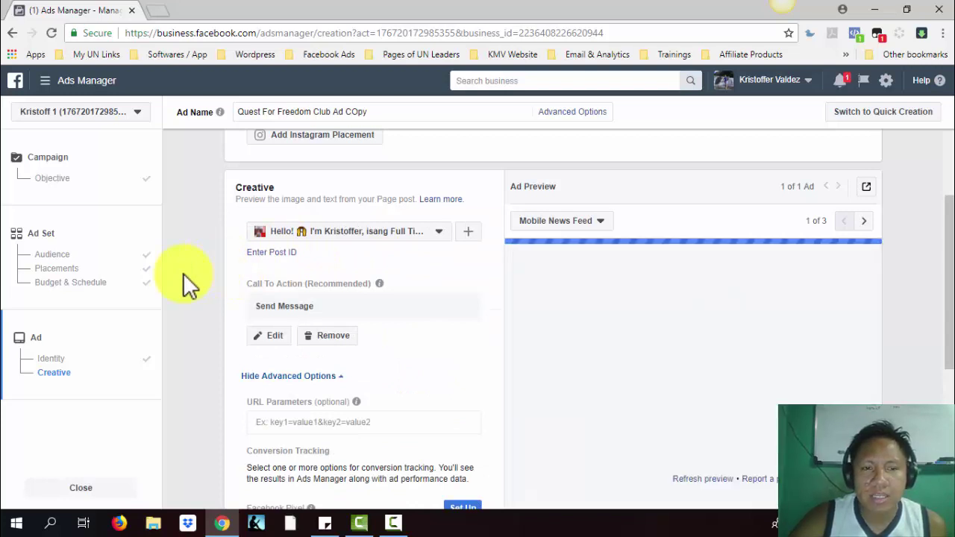
scroll(184, 274, "down", 1)
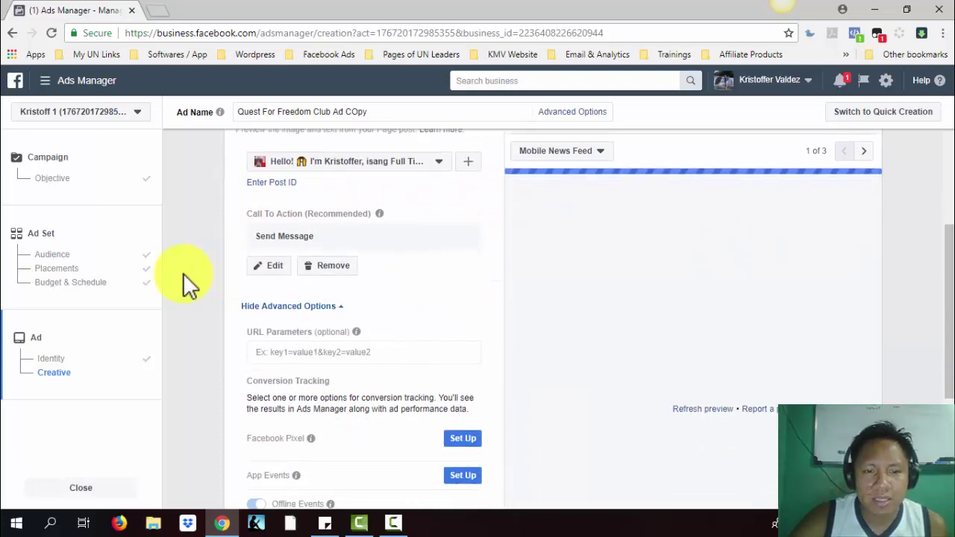
scroll(184, 274, "down", 1)
scroll(183, 274, "down", 1)
scroll(184, 274, "down", 1)
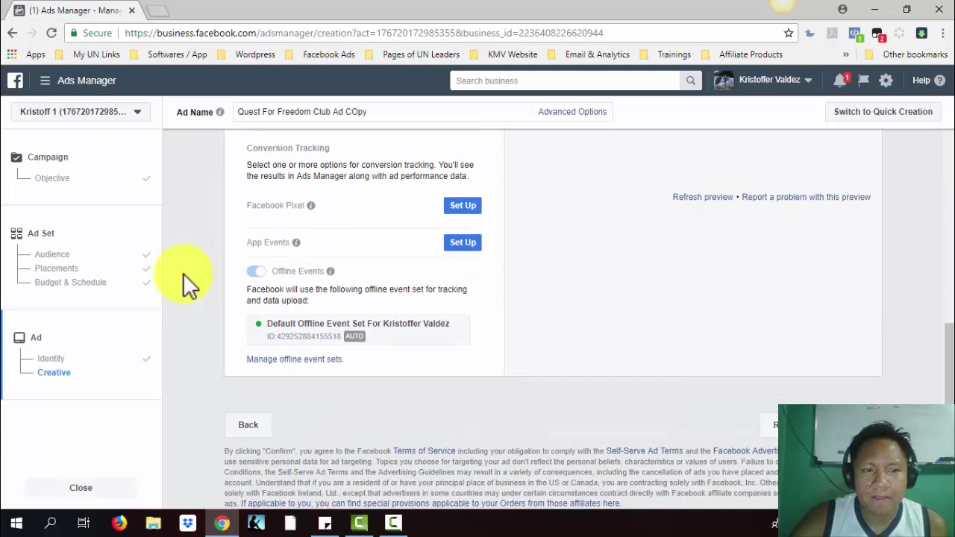
Check the Mobile News Feed preview showing the post with its Send Message button
scroll(185, 274, "up", 1)
scroll(184, 275, "up", 1)
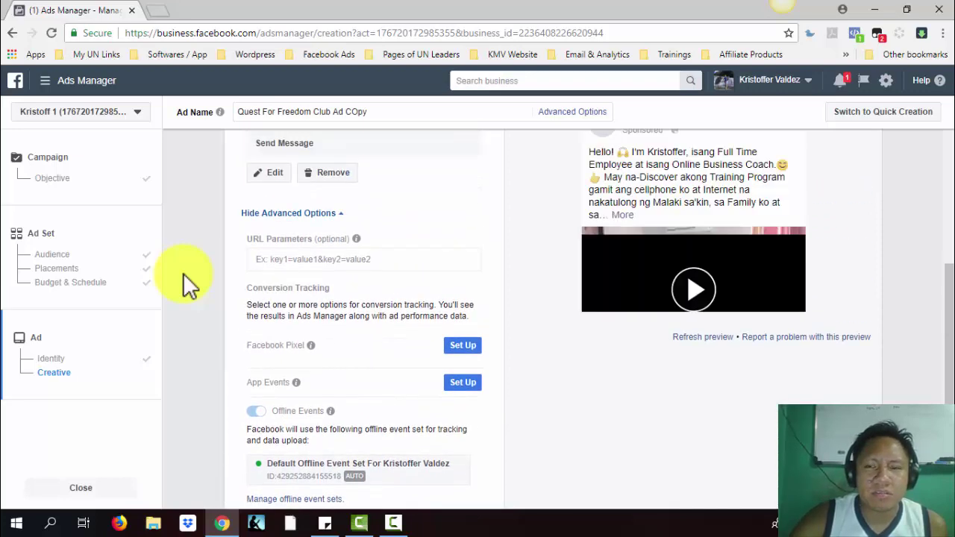
scroll(778, 303, "up", 1)
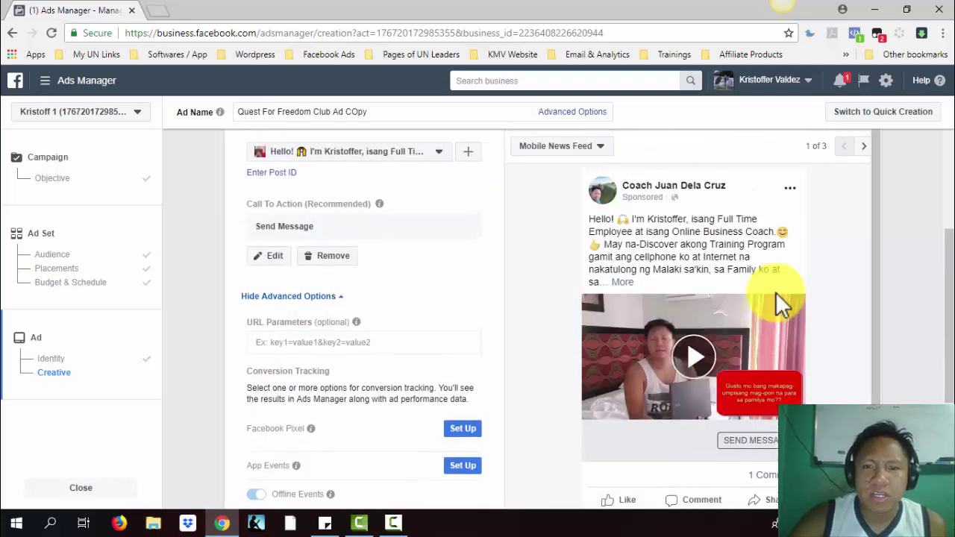
scroll(526, 212, "up", 2)
scroll(530, 179, "down", 1)
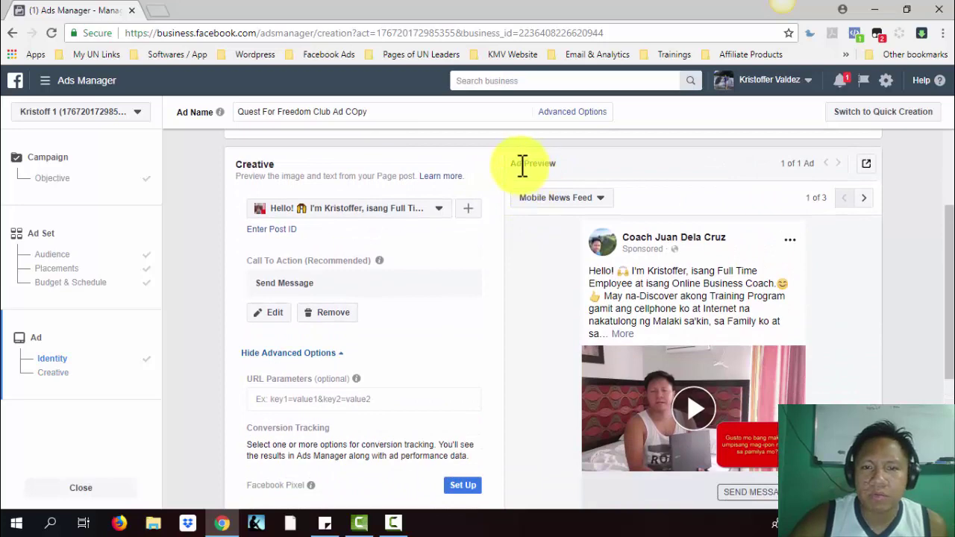
left_click_drag(516, 174, 579, 179)
left_click(619, 165)
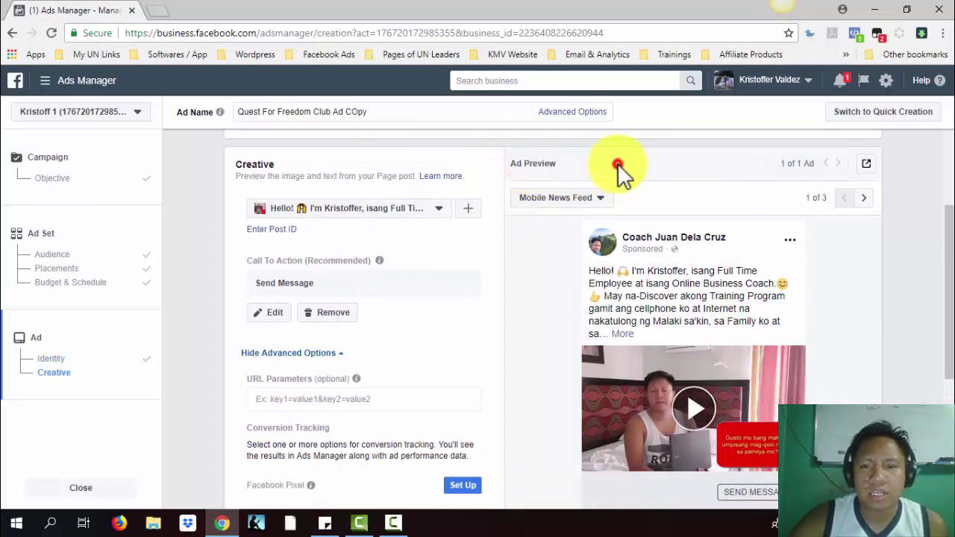
scroll(540, 282, "down", 4)
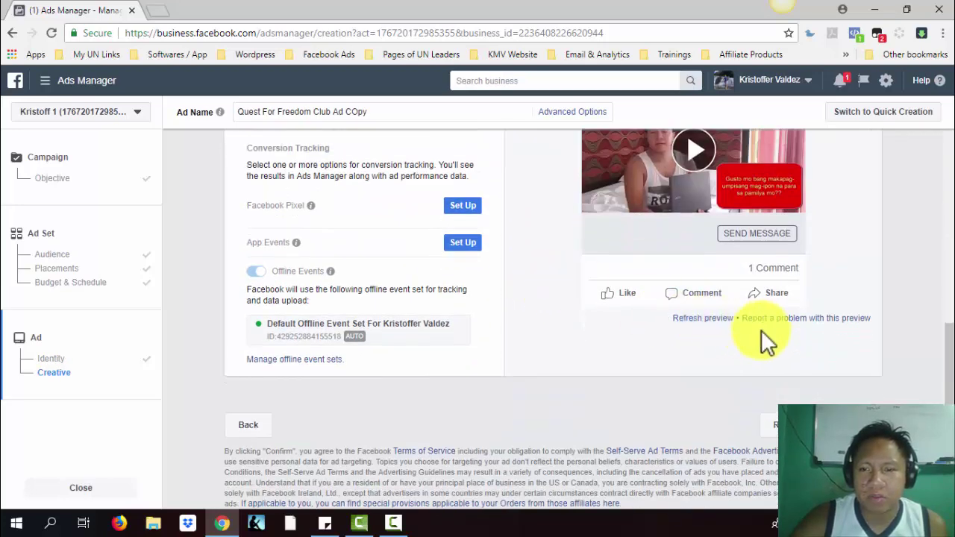
scroll(785, 332, "up", 3)
scroll(786, 330, "up", 1)
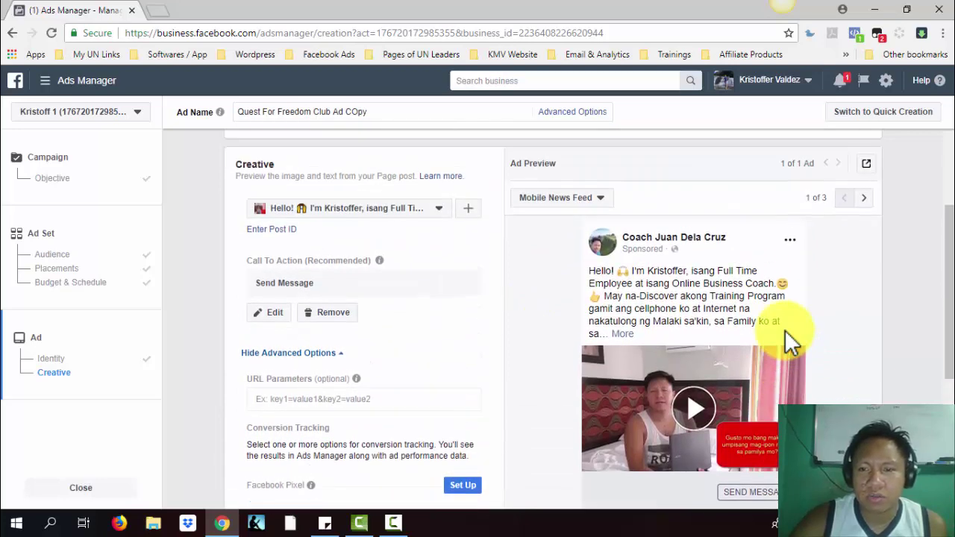
scroll(785, 330, "down", 3)
scroll(789, 342, "up", 1)
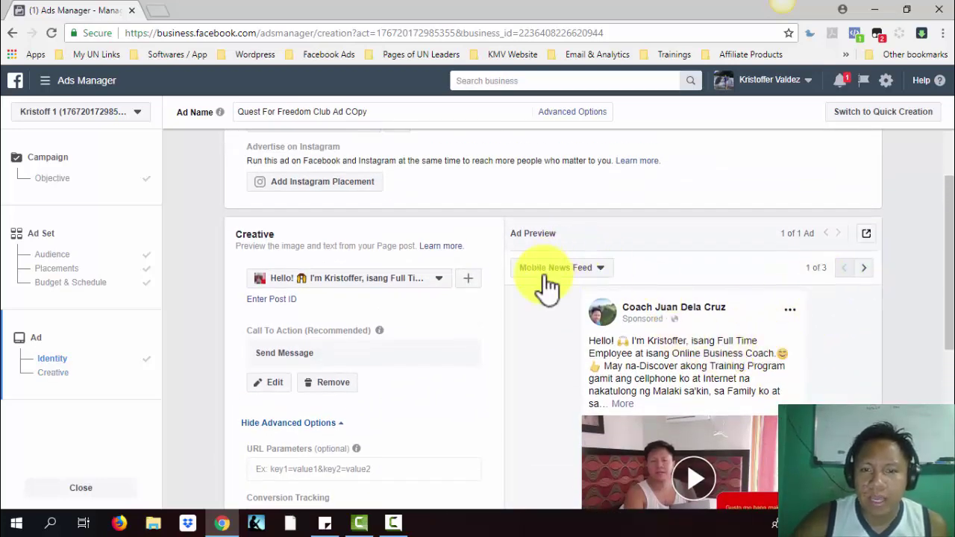
scroll(728, 287, "down", 2)
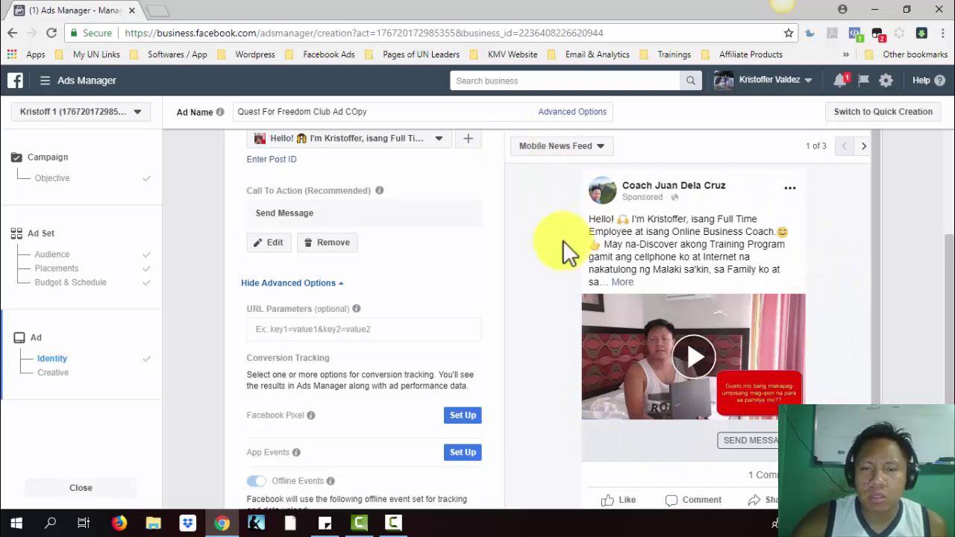
scroll(565, 251, "up", 1)
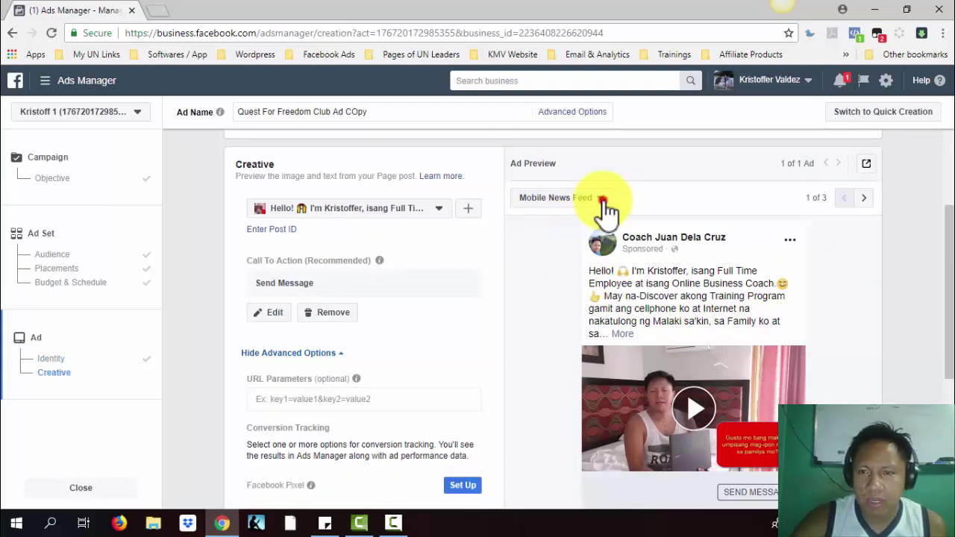
Switch the ad preview placement to Desktop News Feed and look over the sponsored post
left_click(600, 199)
left_click(612, 321)
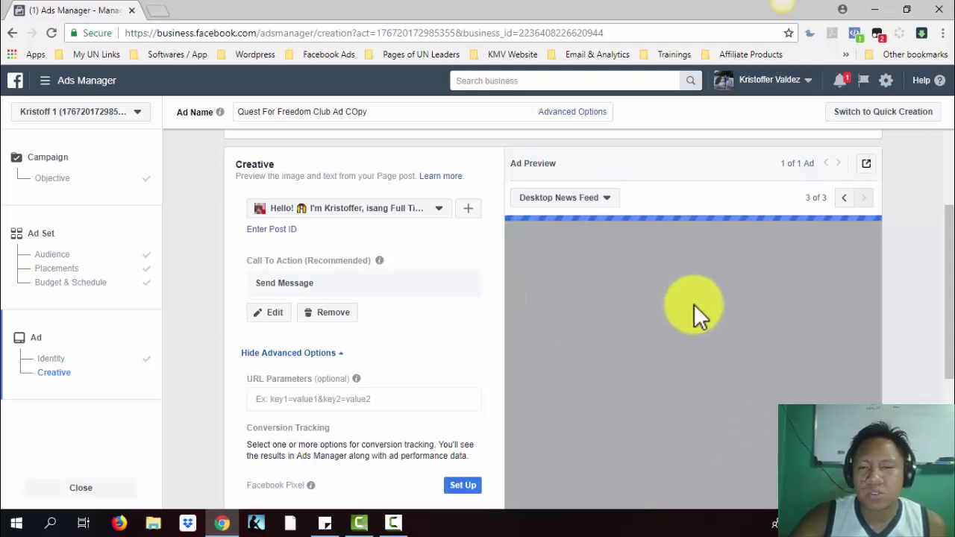
scroll(668, 299, "down", 1)
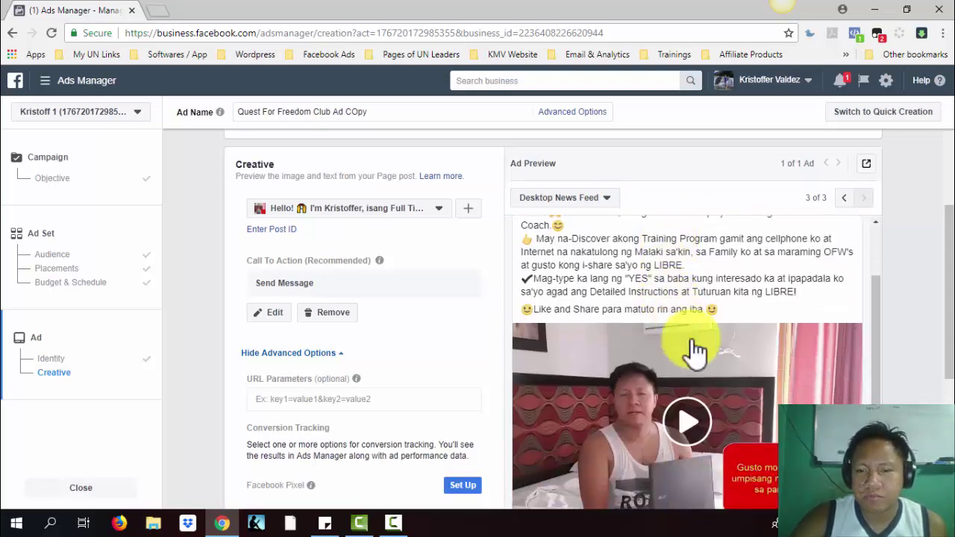
scroll(687, 354, "down", 2)
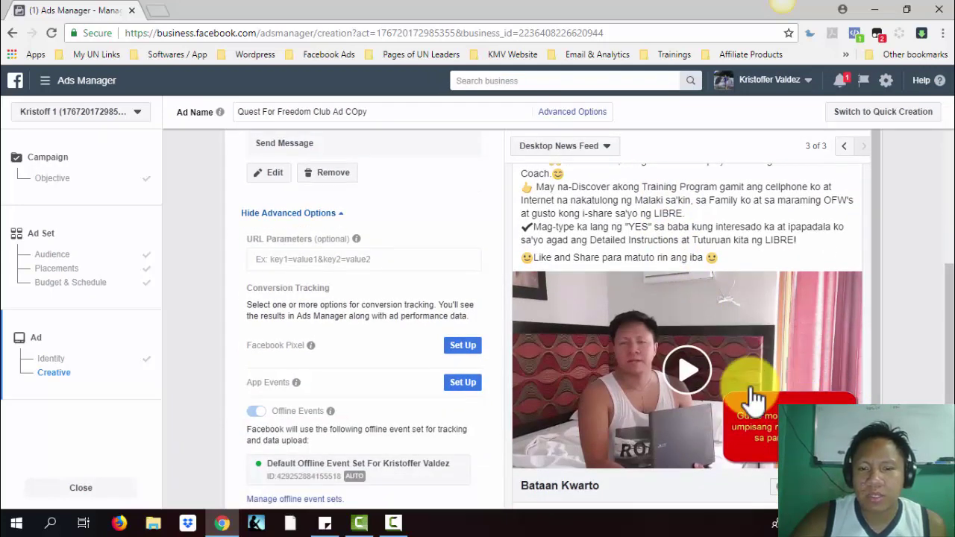
scroll(753, 392, "up", 2)
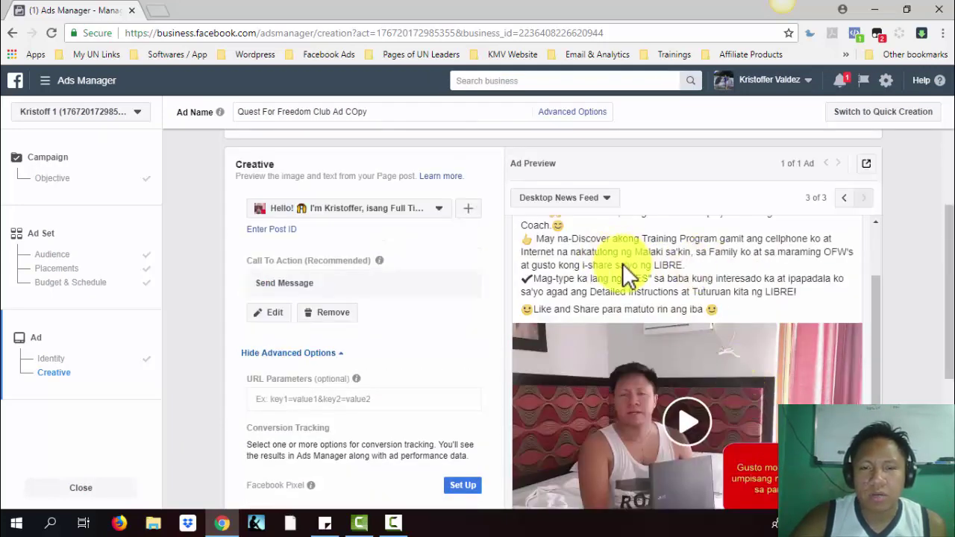
scroll(631, 277, "up", 1)
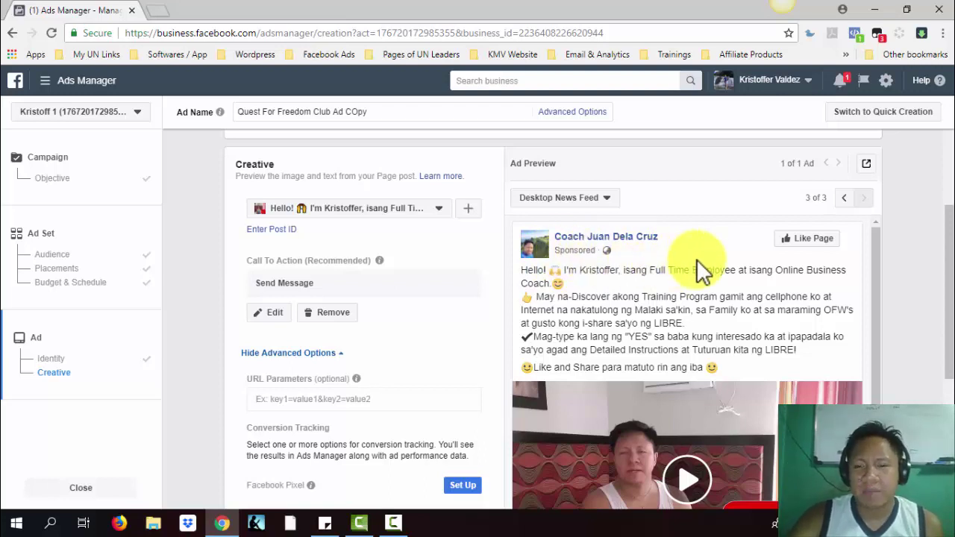
scroll(696, 259, "down", 1)
scroll(696, 259, "up", 1)
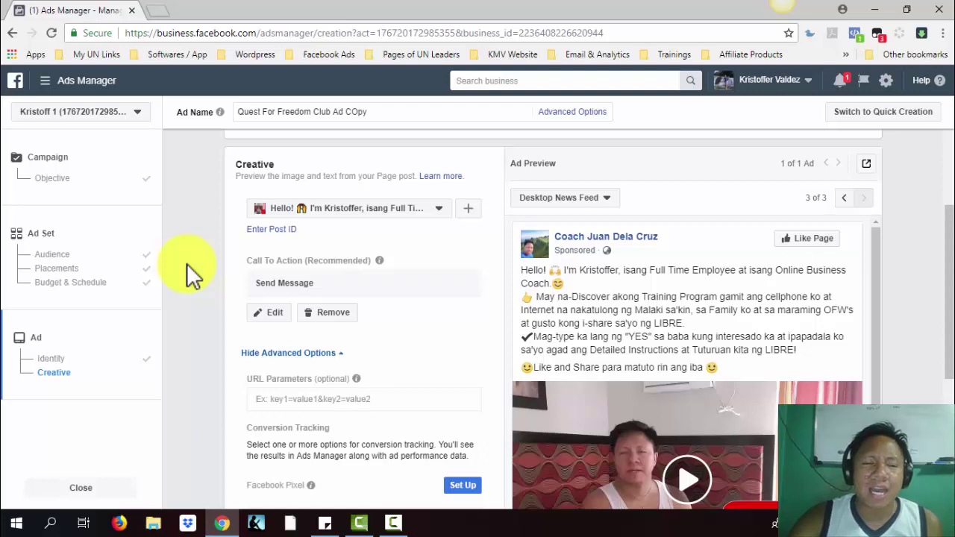
scroll(190, 289, "down", 1)
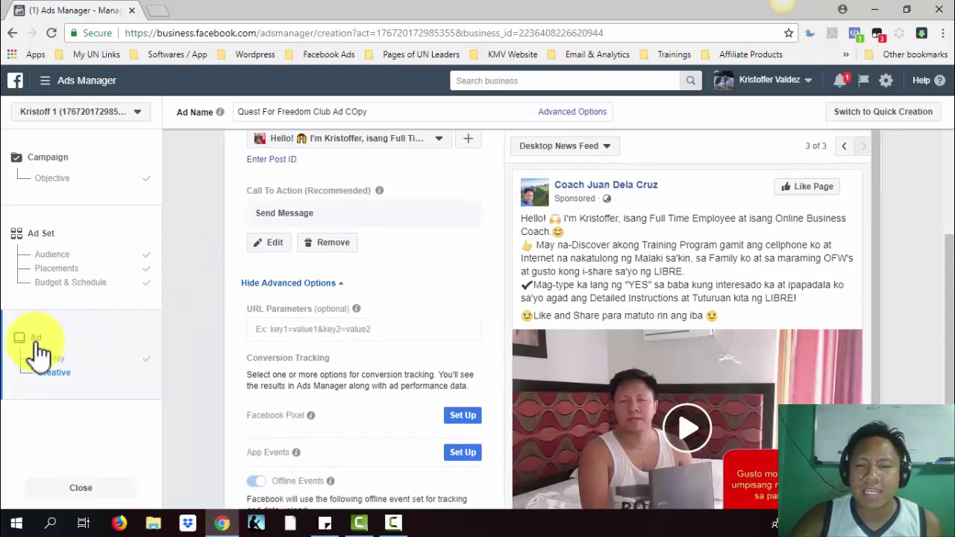
scroll(181, 337, "up", 1)
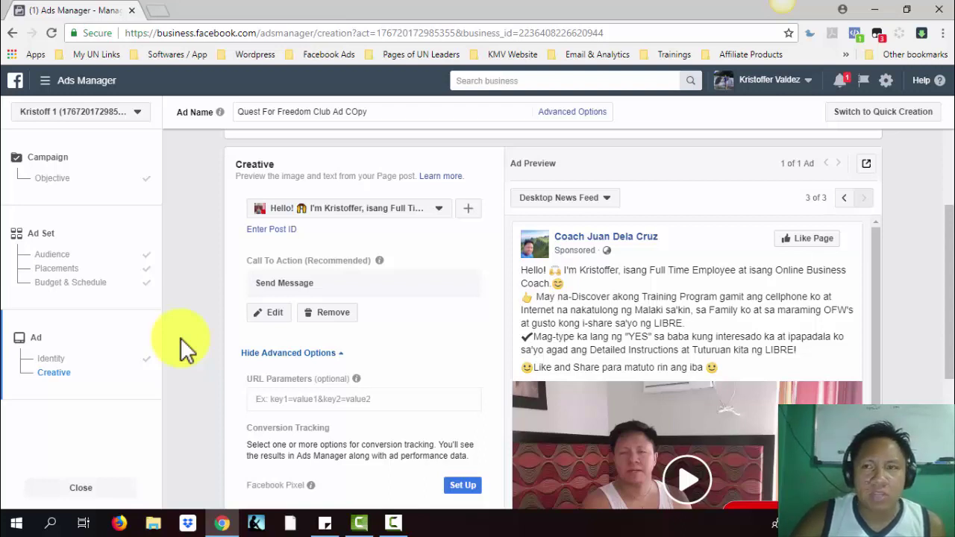
scroll(664, 377, "down", 1)
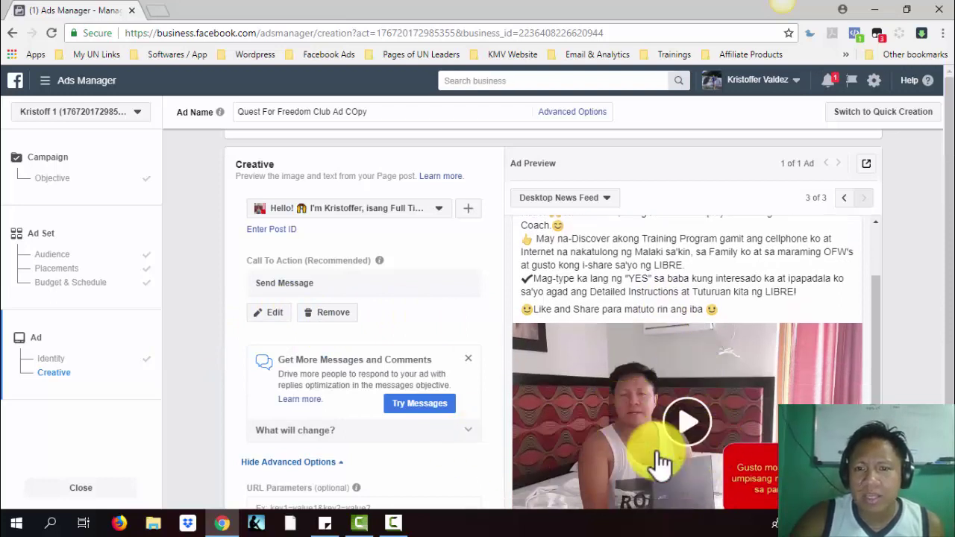
scroll(545, 267, "up", 1)
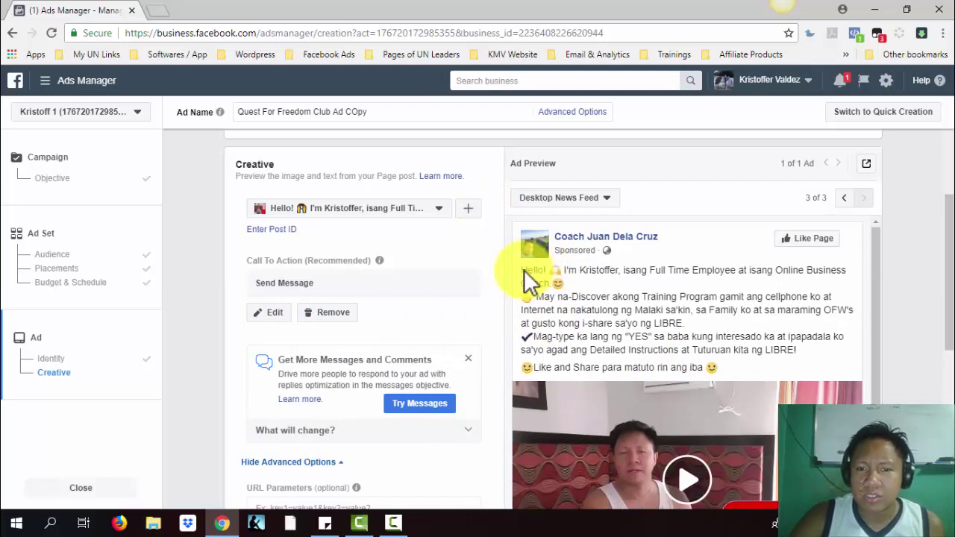
scroll(821, 380, "down", 2)
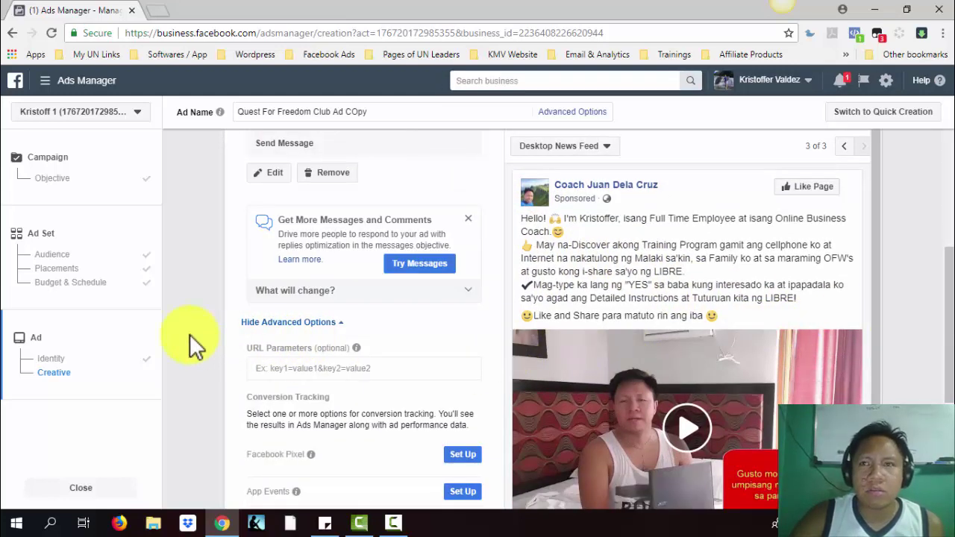
scroll(193, 343, "up", 2)
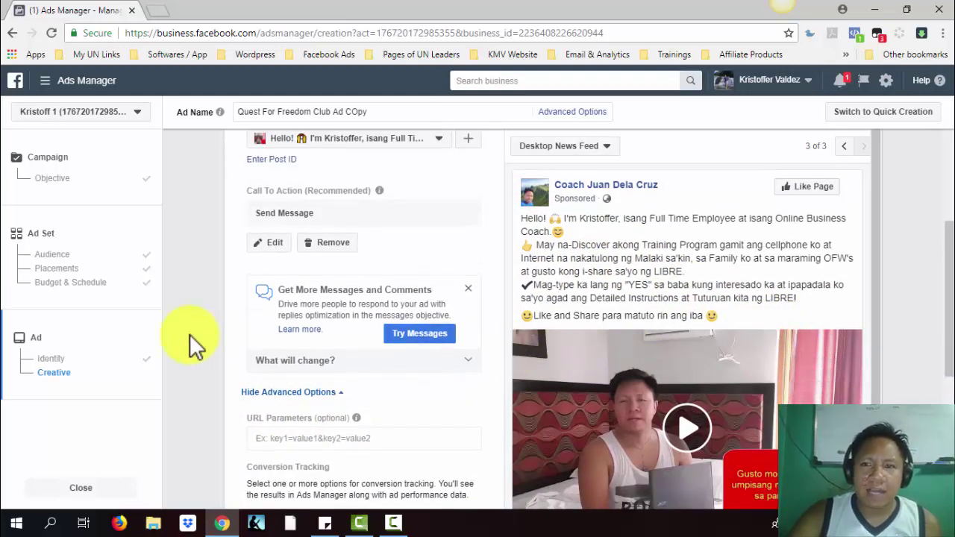
scroll(189, 344, "up", 1)
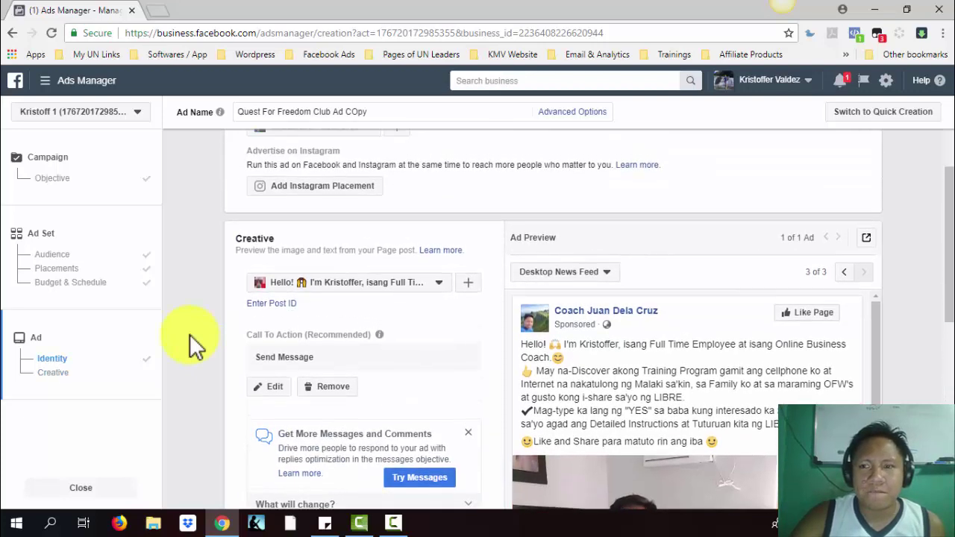
scroll(190, 343, "up", 2)
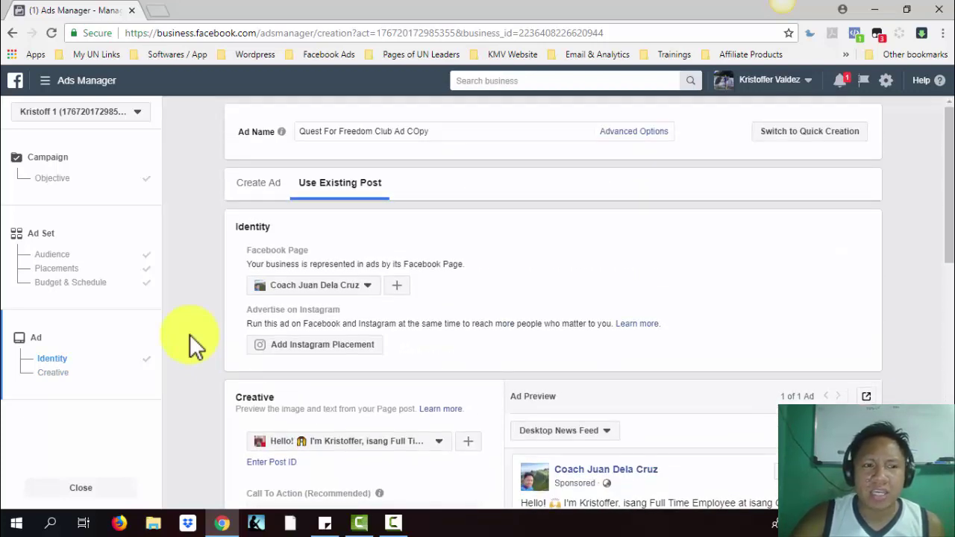